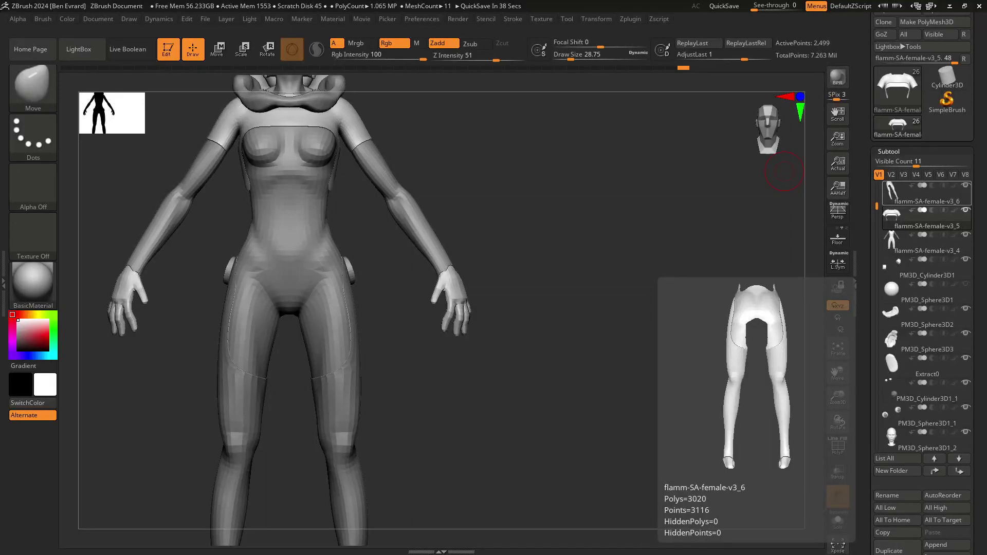
- Switch to the Move brush and orbit the model through side and three-quarter views
mouse_move(472, 154)
left_mouse_down("alt")
mouse_move(532, 219)
mouse_move(482, 235)
left_mouse_up("alt")
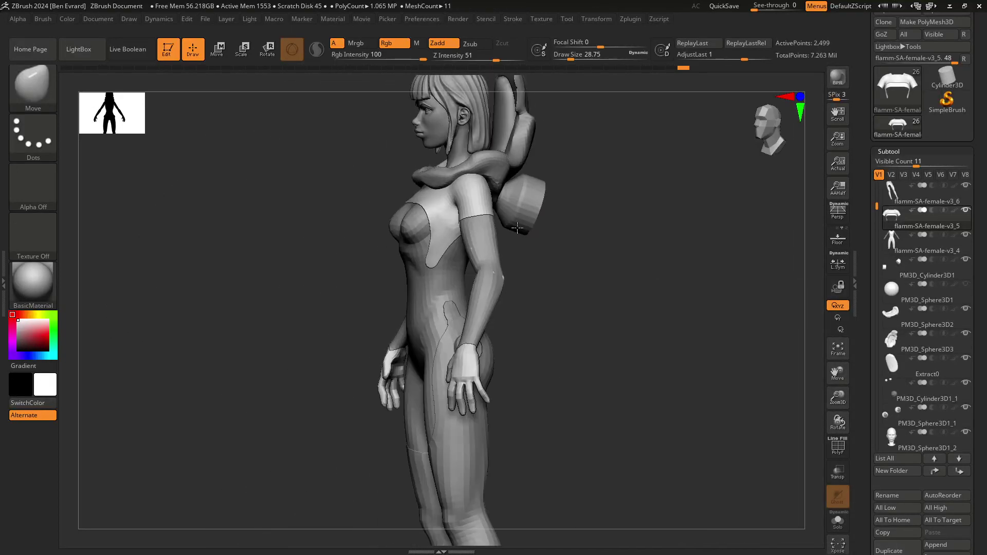
key("space")
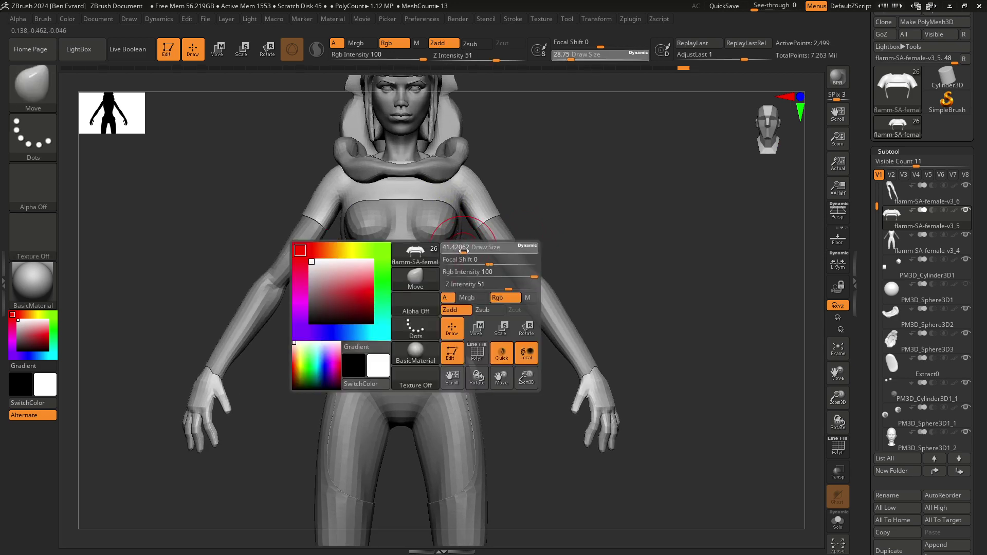
mouse_move(456, 246)
left_mouse_down()
mouse_move(596, 254)
mouse_move(471, 241)
left_mouse_up()
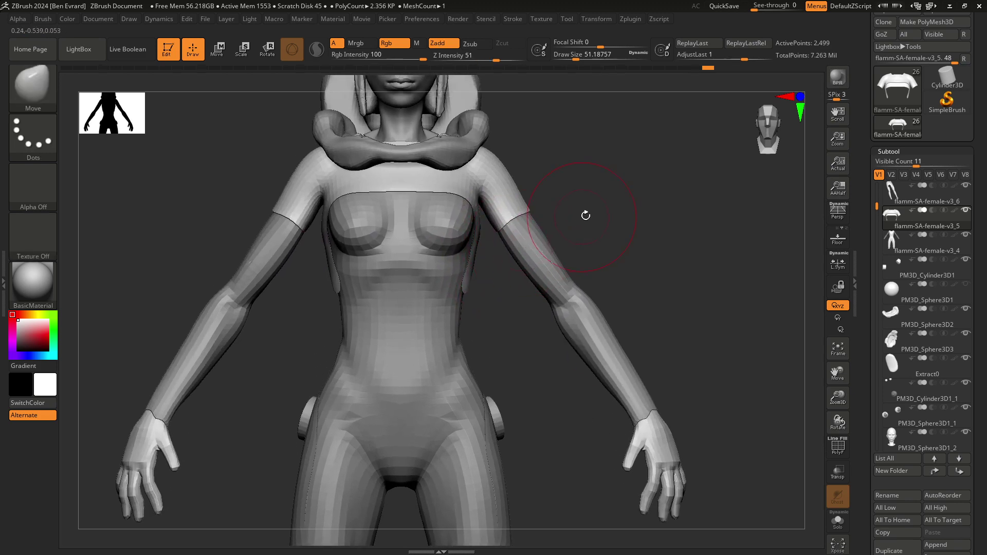
mouse_move(584, 214)
left_mouse_down()
mouse_move(599, 203)
mouse_move(353, 226)
left_mouse_up()
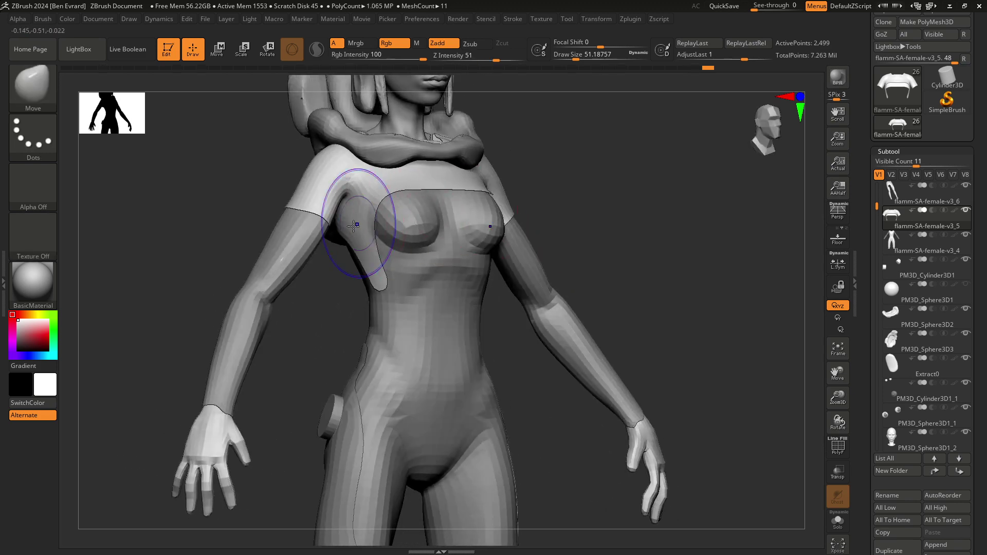
left_click_drag(560, 172, 363, 224, "shift")
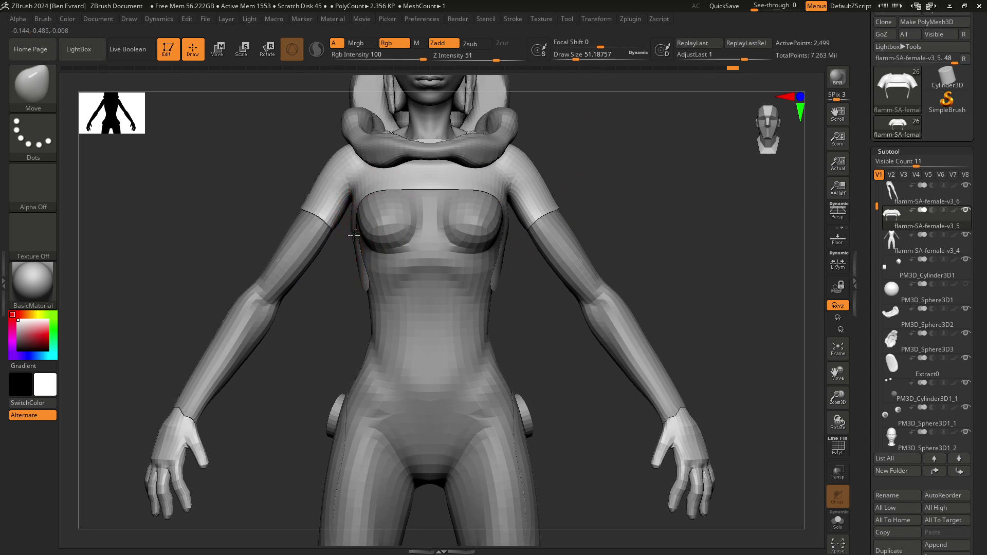
- Check the back view, return to the front, and lower Draw Size to about 32.7
left_click_drag(344, 261, 380, 216)
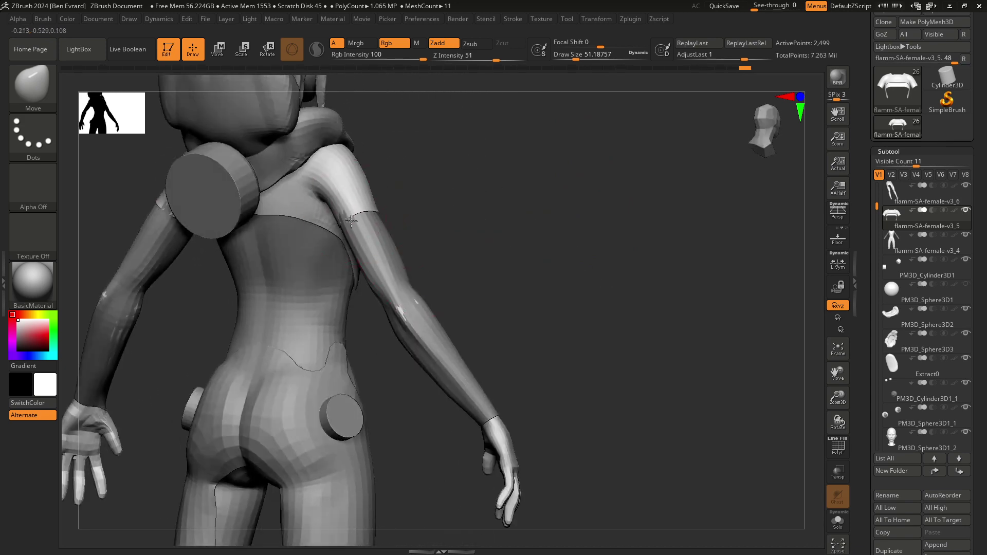
left_click_drag(437, 192, 337, 233, "shift")
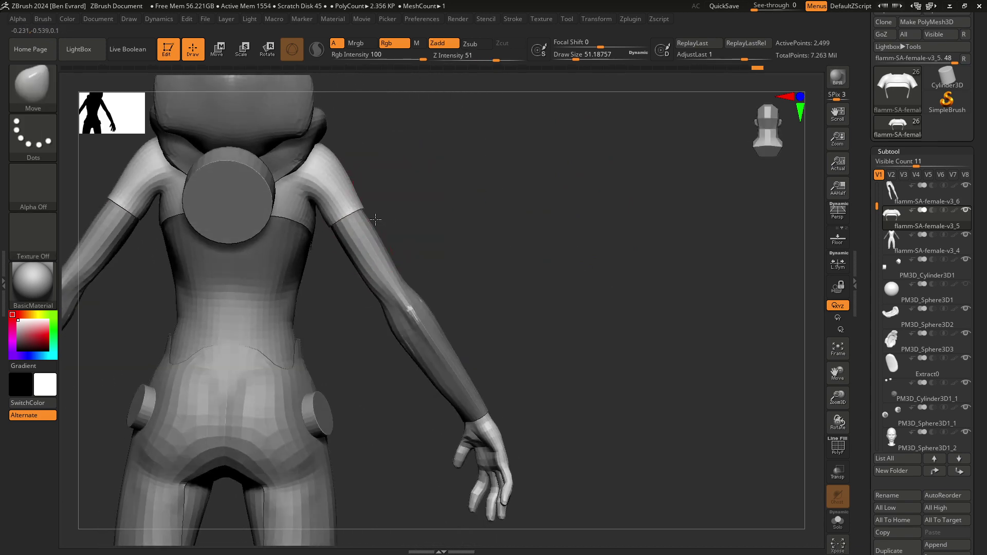
left_click_drag(413, 204, 330, 224, "shift")
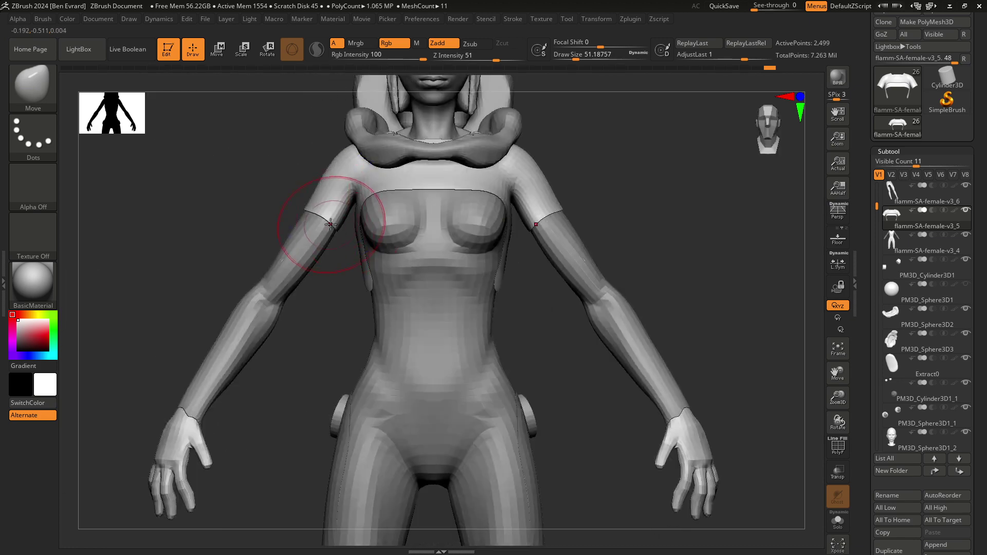
key("space")
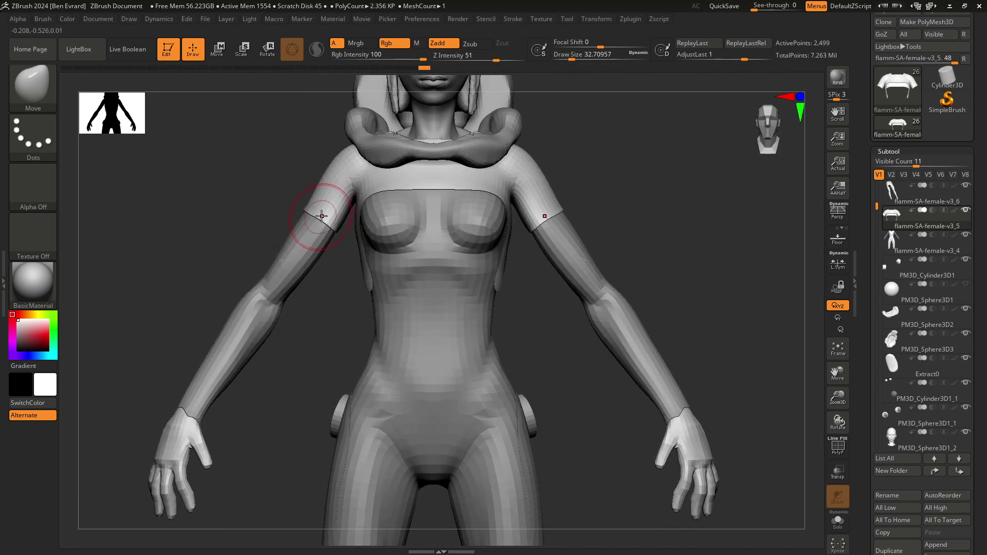
left_click_drag(319, 214, 382, 236)
- Select the DamStandard brush and orbit the top through side and front views
left_click(35, 91)
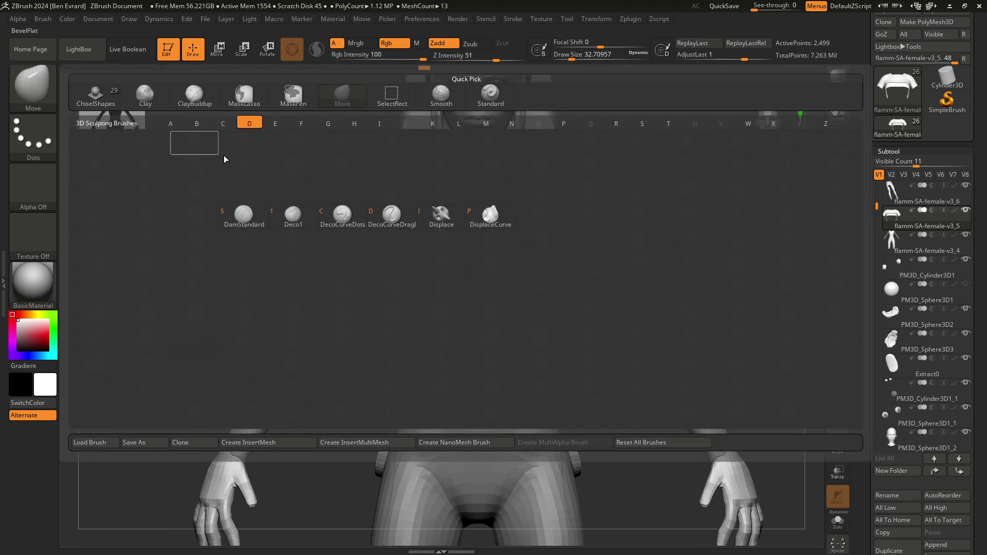
left_click(252, 211)
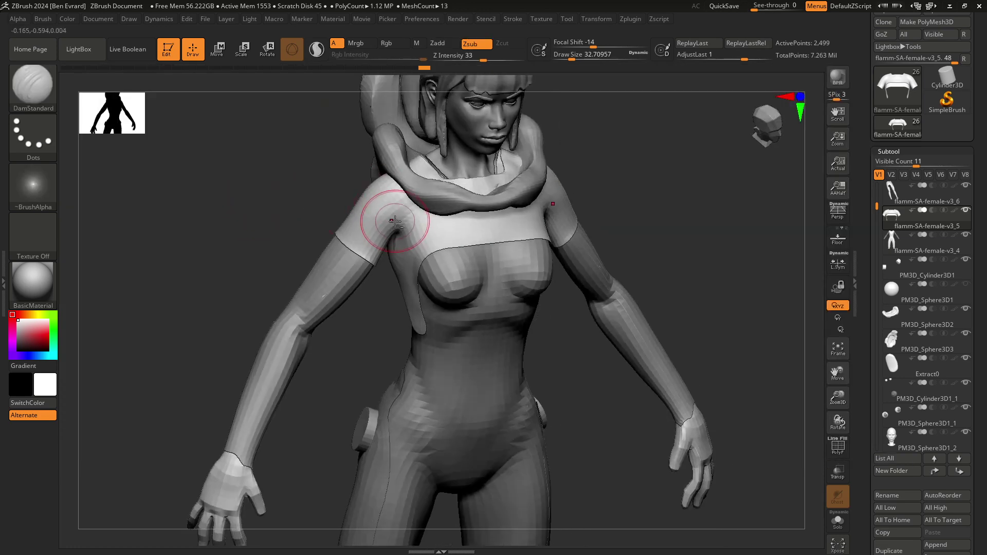
left_click_drag(340, 175, 398, 192)
mouse_move(307, 205)
left_mouse_down()
mouse_move(320, 253)
mouse_move(434, 233)
mouse_move(397, 189)
left_mouse_up()
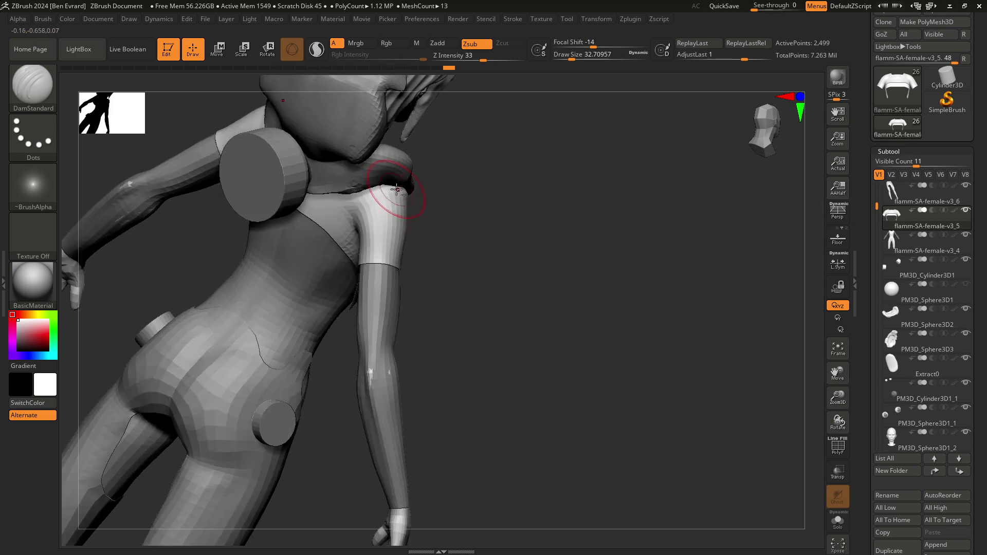
mouse_move(457, 228)
left_mouse_down()
mouse_move(379, 205)
mouse_move(420, 205)
left_mouse_up()
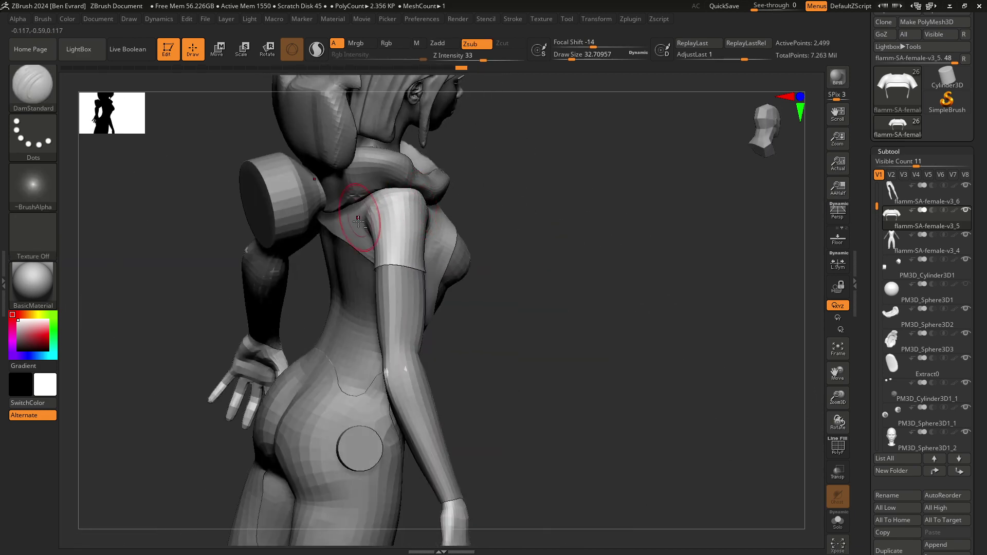
left_click_drag(491, 214, 410, 194)
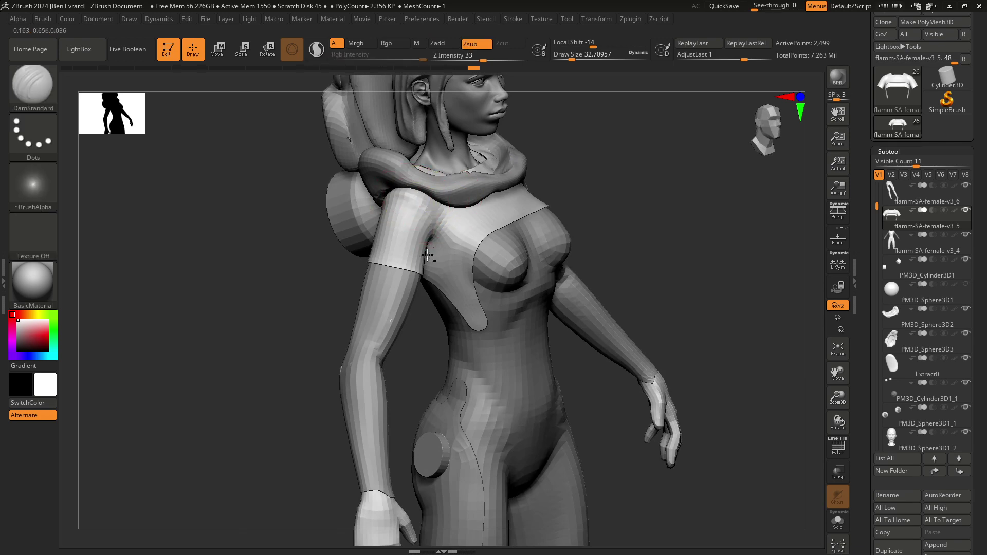
mouse_move(427, 255)
left_mouse_down("shift")
mouse_move(391, 217)
mouse_move(507, 214)
mouse_move(411, 205)
left_mouse_up("shift")
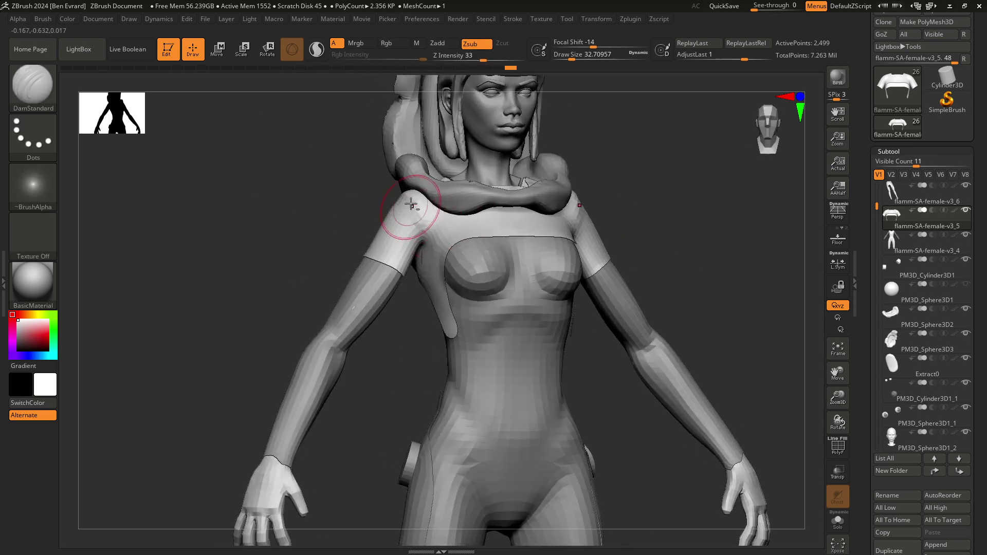
- Check the top from the back, return to the front, and select the Move brush
mouse_move(417, 262)
left_mouse_down()
mouse_move(365, 203)
mouse_move(535, 193)
mouse_move(397, 190)
left_mouse_up()
left_click_drag(366, 251, 379, 221, "shift")
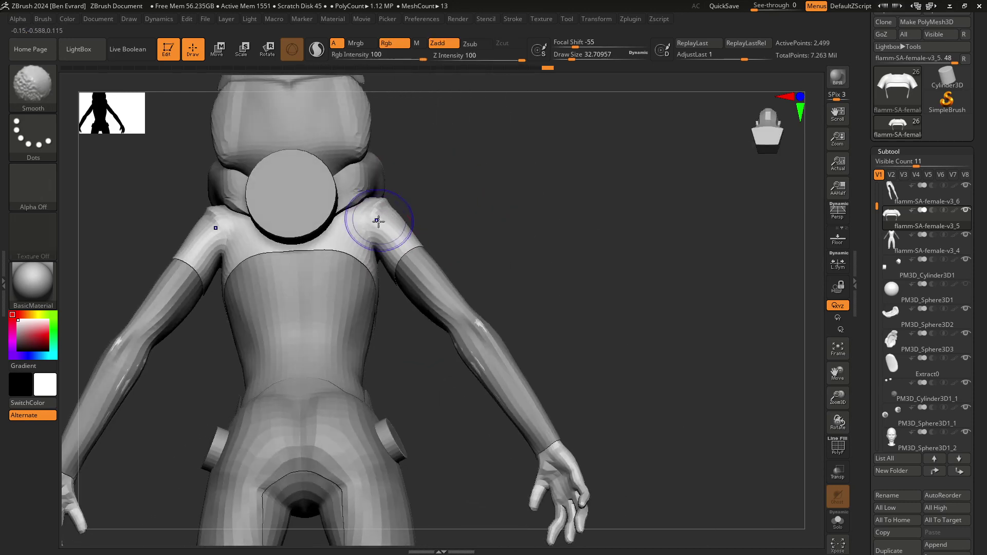
mouse_move(435, 192)
left_mouse_down()
mouse_move(397, 231)
mouse_move(413, 218)
mouse_move(522, 213)
left_mouse_up()
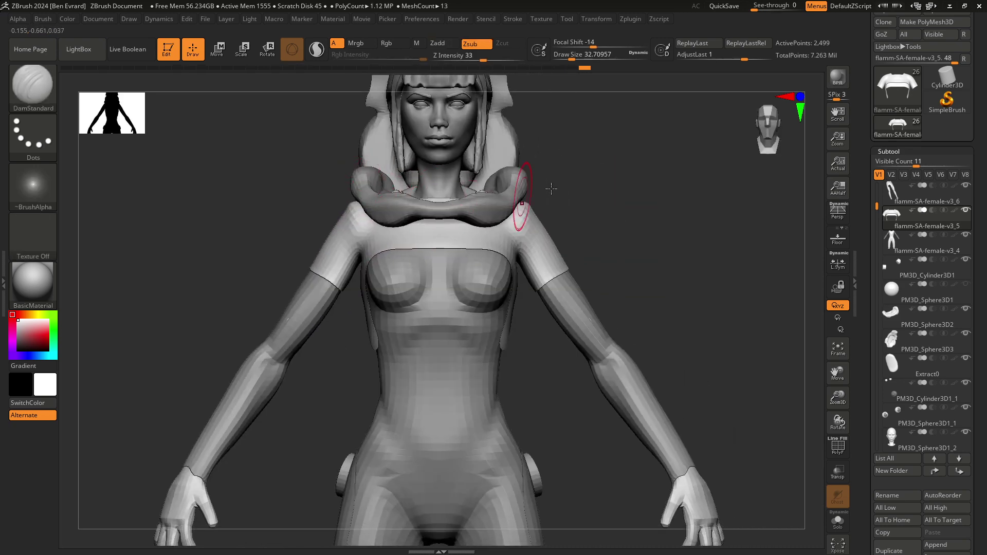
left_click(31, 77)
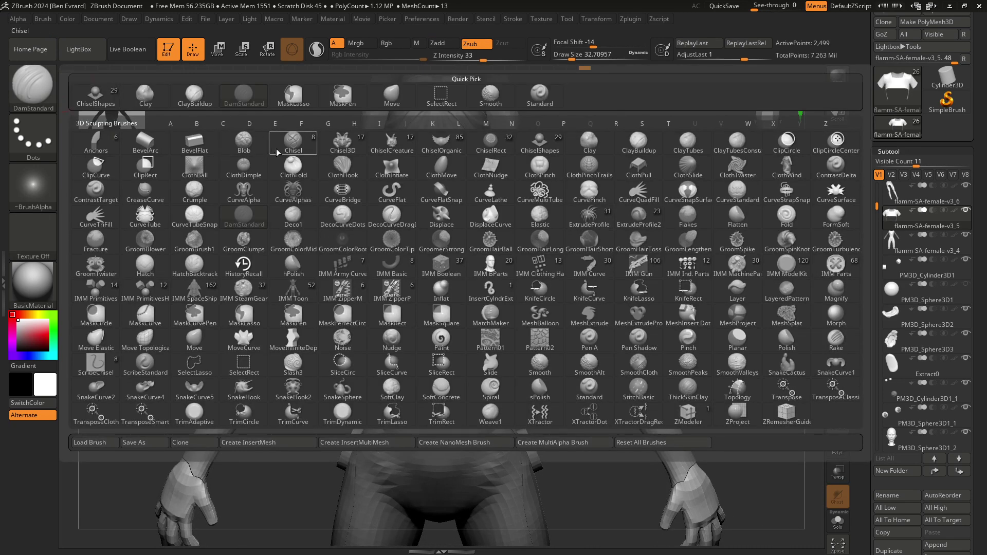
key("m")
left_click(205, 337)
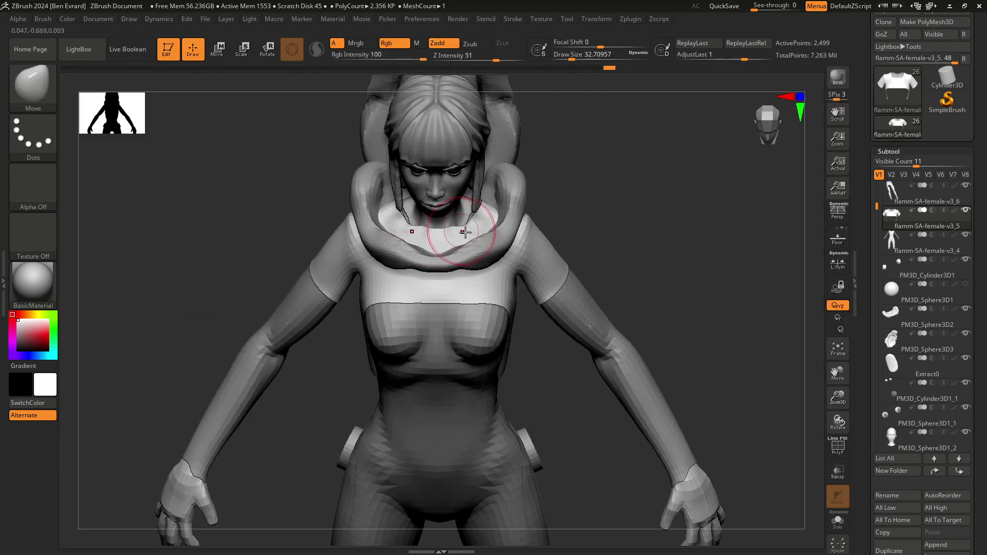
- Turn on the PolyF wireframe, zoom to the collar, and set Draw Size to about 28.75
key("space")
left_click_drag(514, 231, 494, 230)
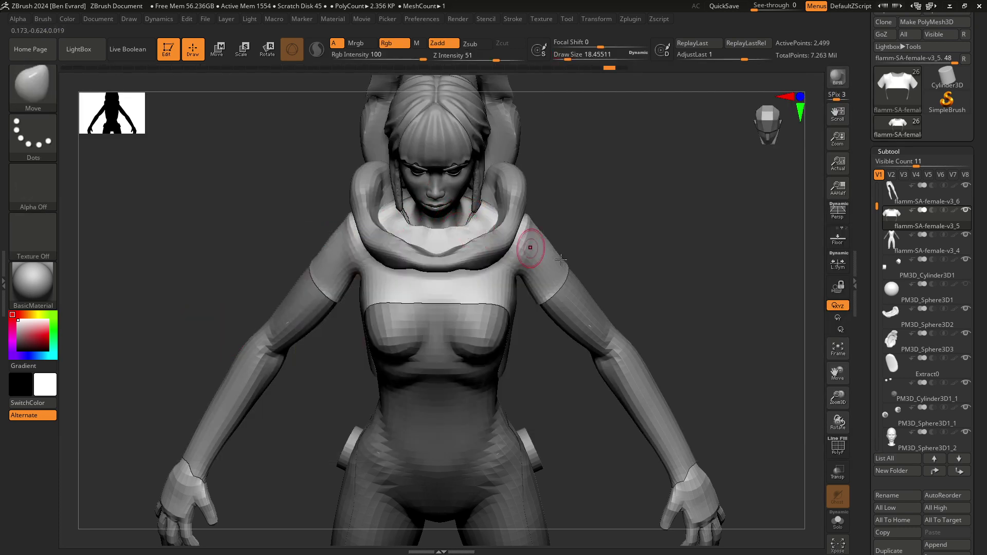
left_click(838, 445)
right_click_drag(463, 308, 485, 253, "ctrl")
key("space")
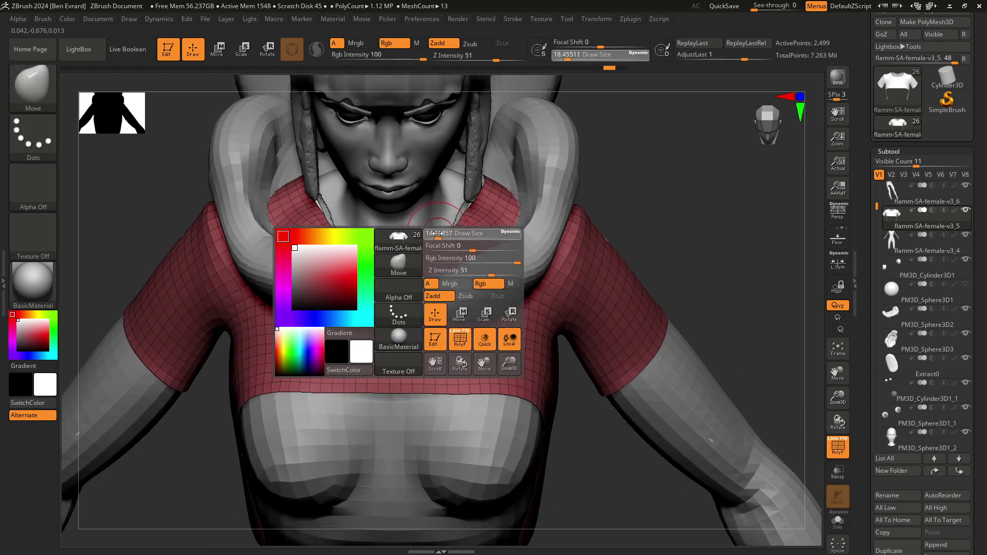
left_click_drag(448, 231, 424, 239)
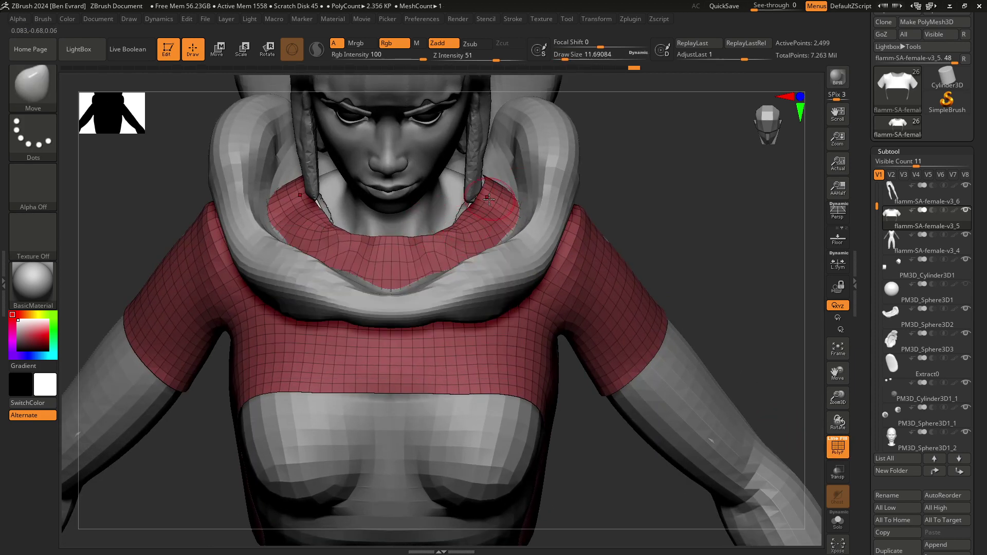
key("space")
mouse_move(489, 199)
left_mouse_down()
mouse_move(514, 199)
mouse_move(453, 217)
left_mouse_up()
- Pull the collar up around the neck and even out its upper edges near the straps
left_click_drag(675, 197, 710, 286)
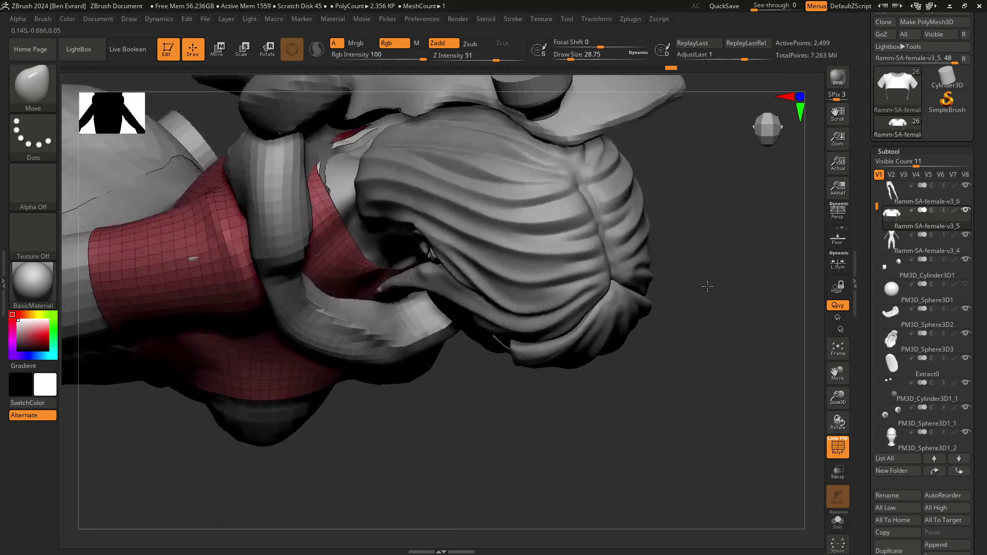
mouse_move(350, 144)
left_mouse_down()
mouse_move(347, 169)
mouse_move(336, 154)
left_mouse_up()
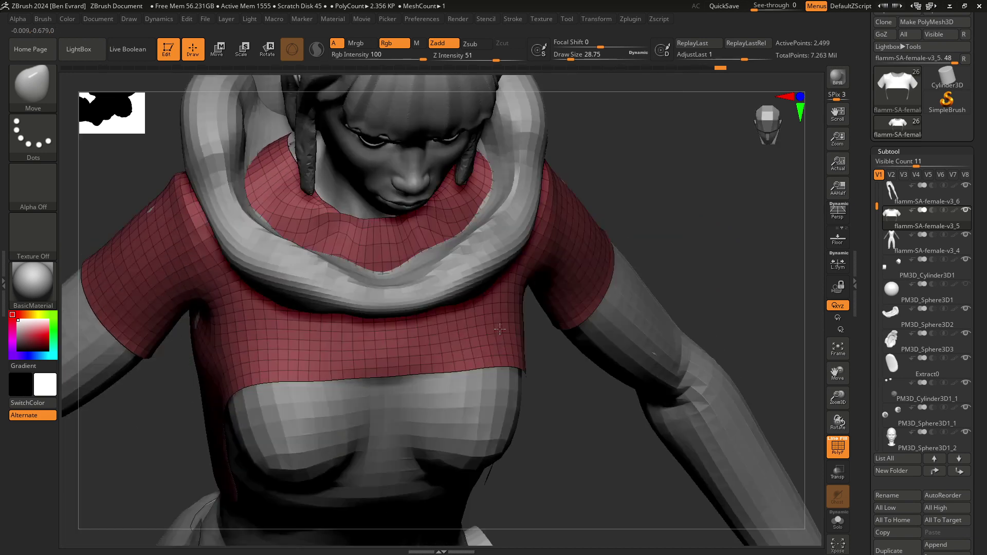
mouse_move(444, 276)
left_mouse_down()
mouse_move(419, 203)
mouse_move(431, 170)
left_mouse_up()
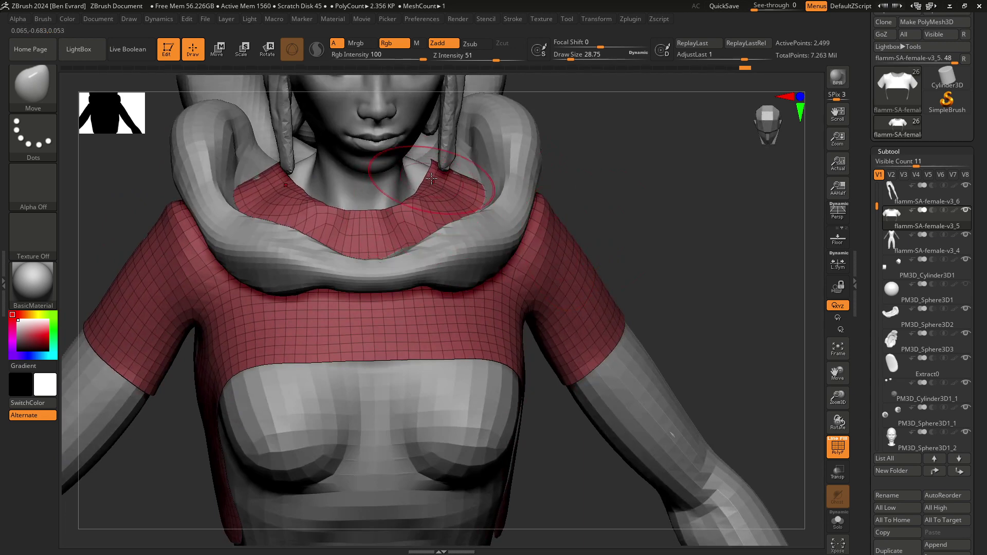
left_click_drag(550, 169, 360, 216)
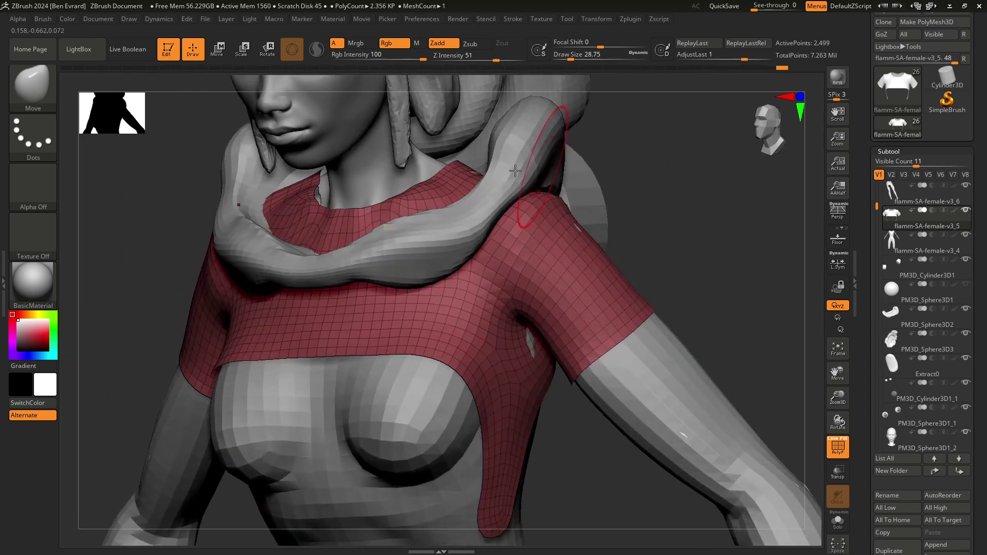
left_click_drag(669, 231, 588, 227)
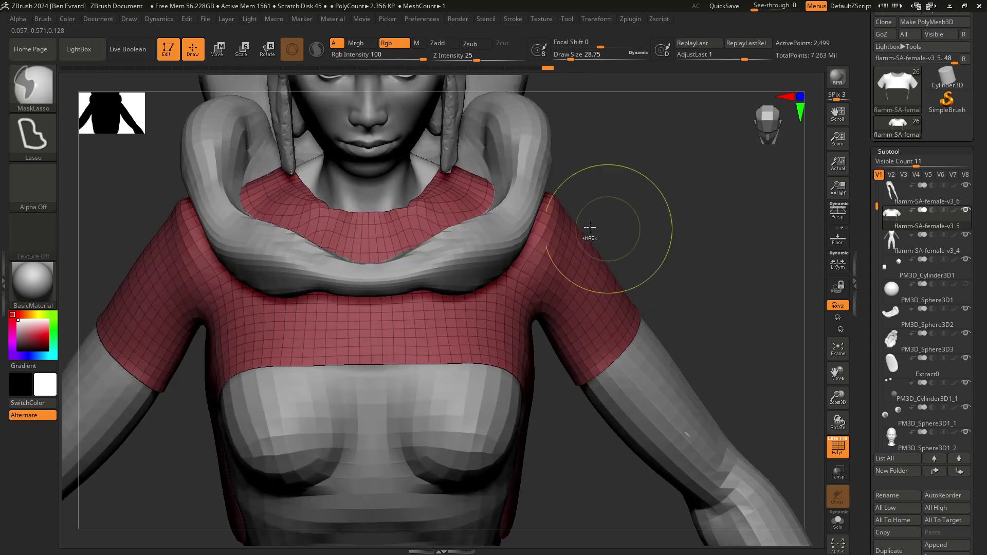
right_click_drag(507, 209, 355, 220, "ctrl")
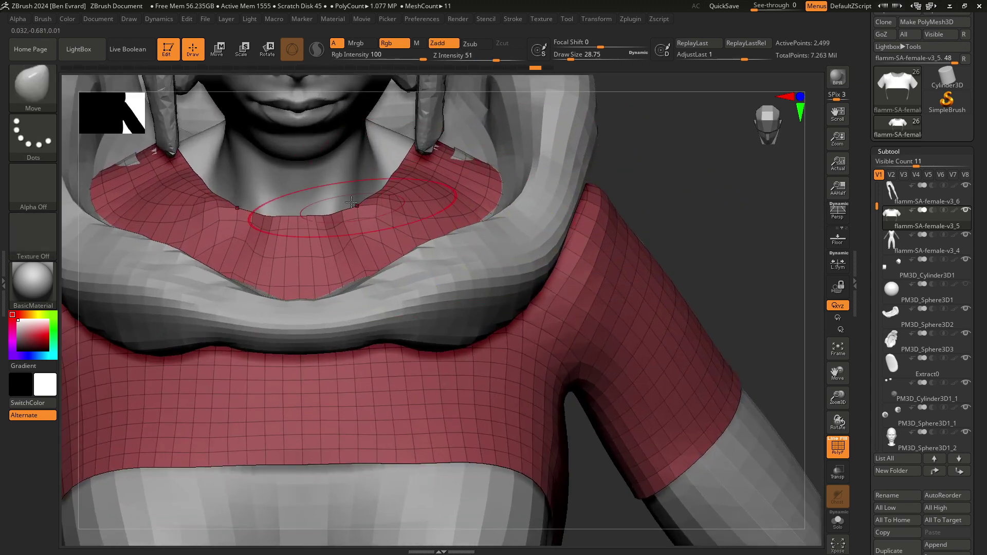
left_click_drag(478, 157, 453, 139)
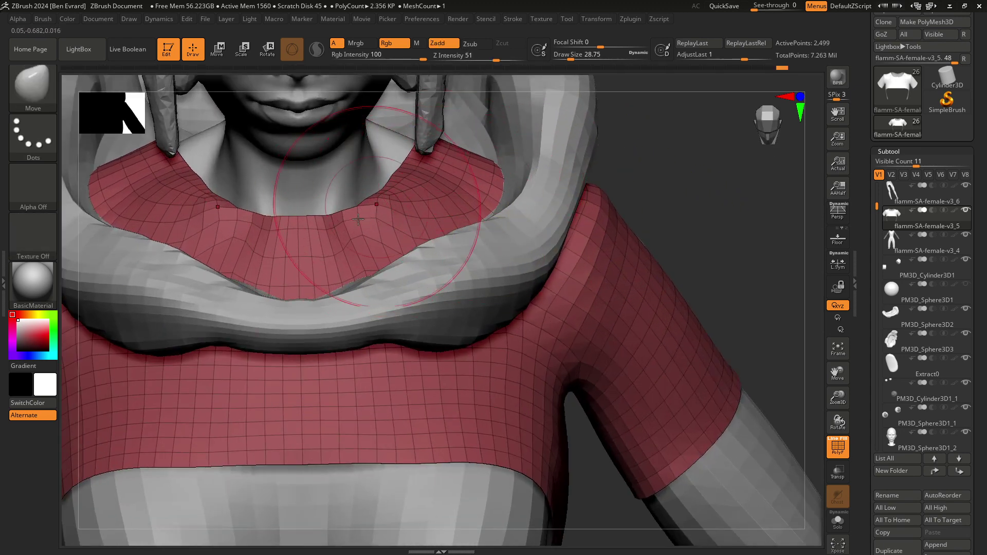
- ZRemesh the top at Target Polygons Count about 0.5 with AdaptiveSize 48
scroll(936, 257, "down", 10)
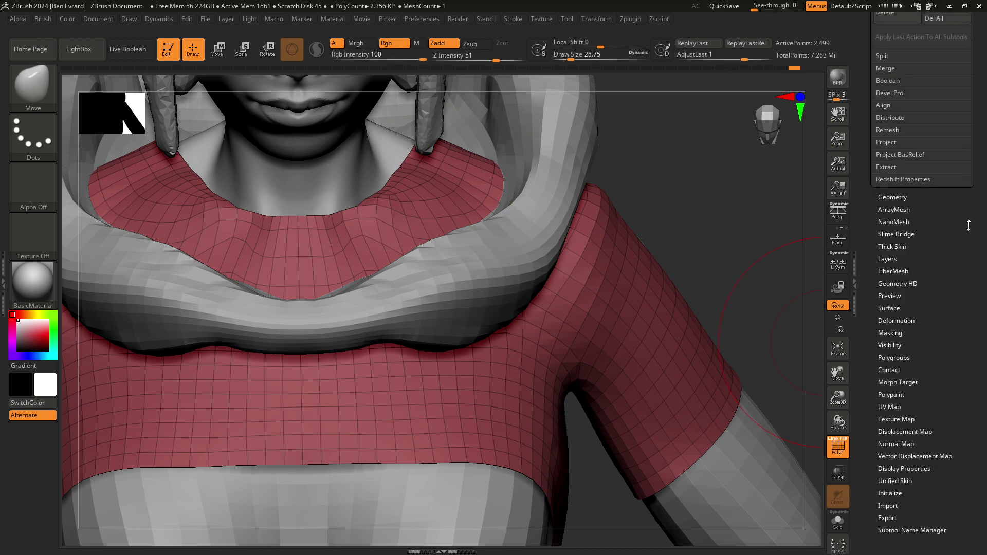
key("shift")
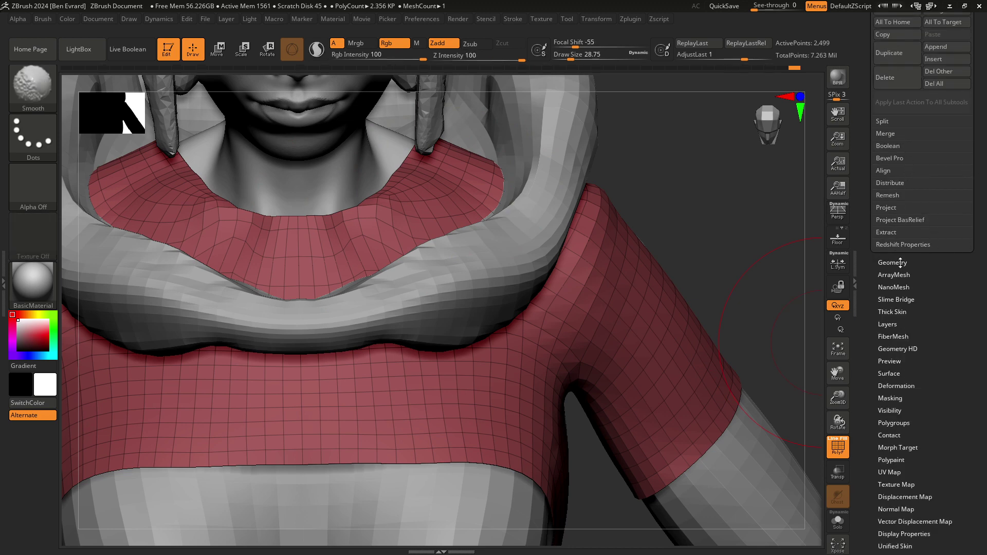
left_click(899, 263)
scroll(895, 334, "down", 3)
scroll(890, 370, "down", 2)
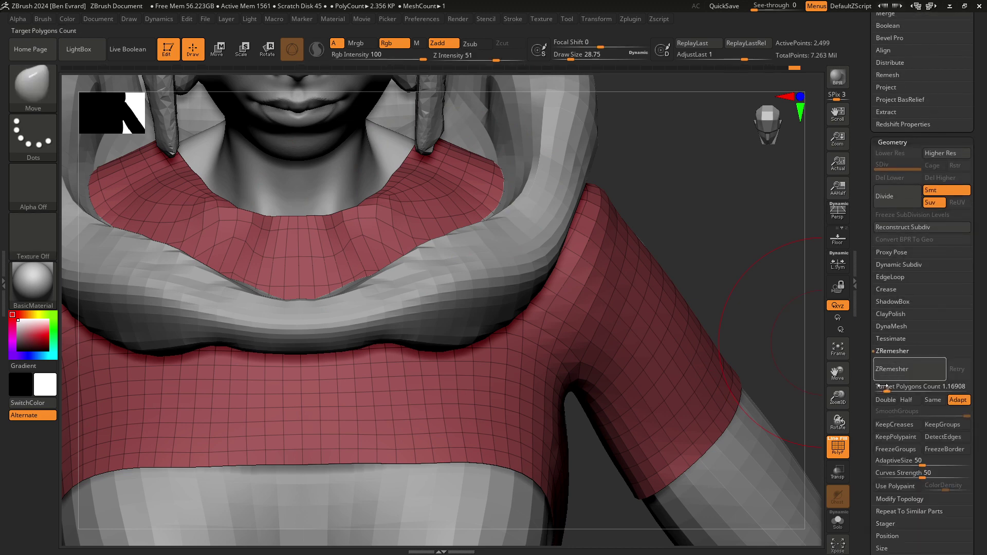
left_click_drag(918, 461, 921, 465)
left_click(900, 369)
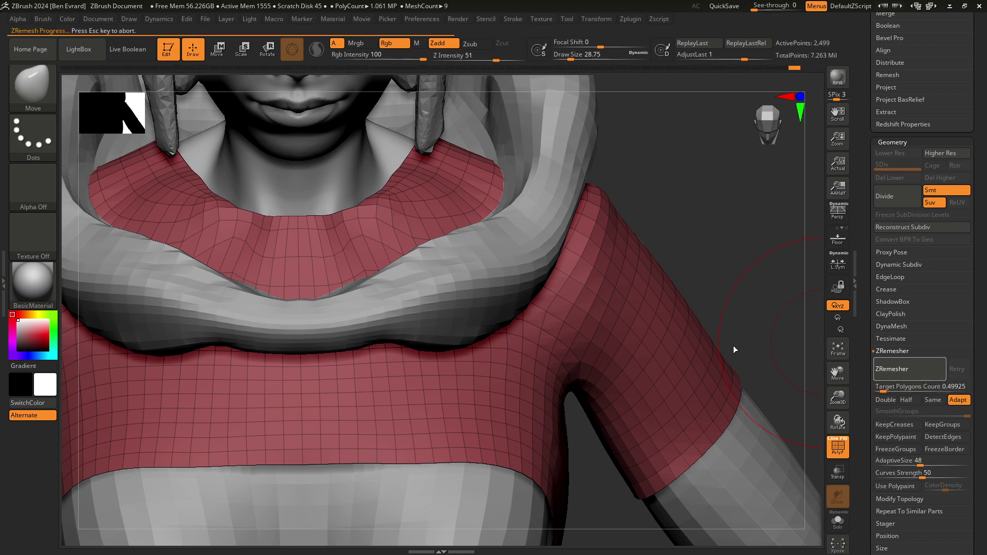
mouse_move(664, 222)
left_mouse_down()
mouse_move(675, 227)
mouse_move(571, 262)
mouse_move(565, 304)
mouse_move(415, 267)
left_mouse_up()
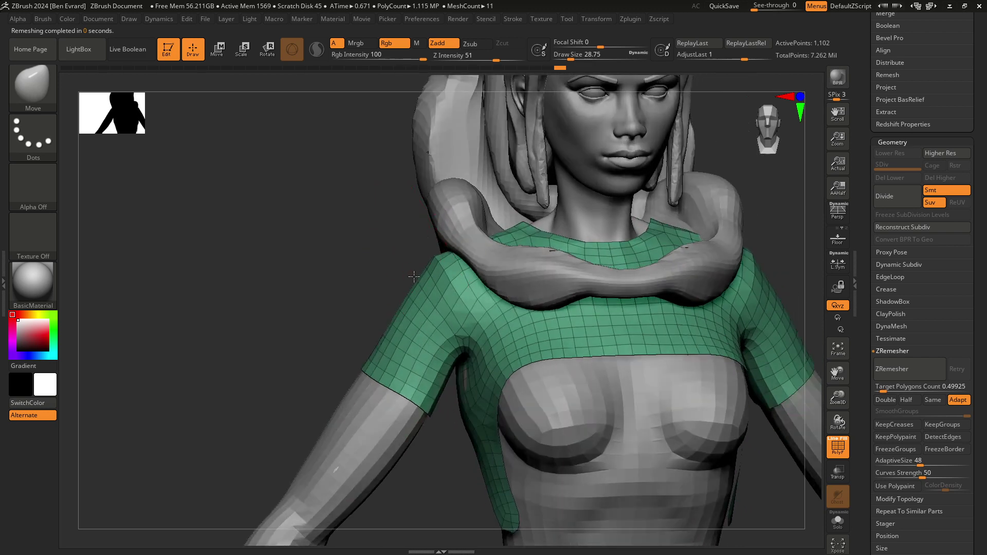
key("space")
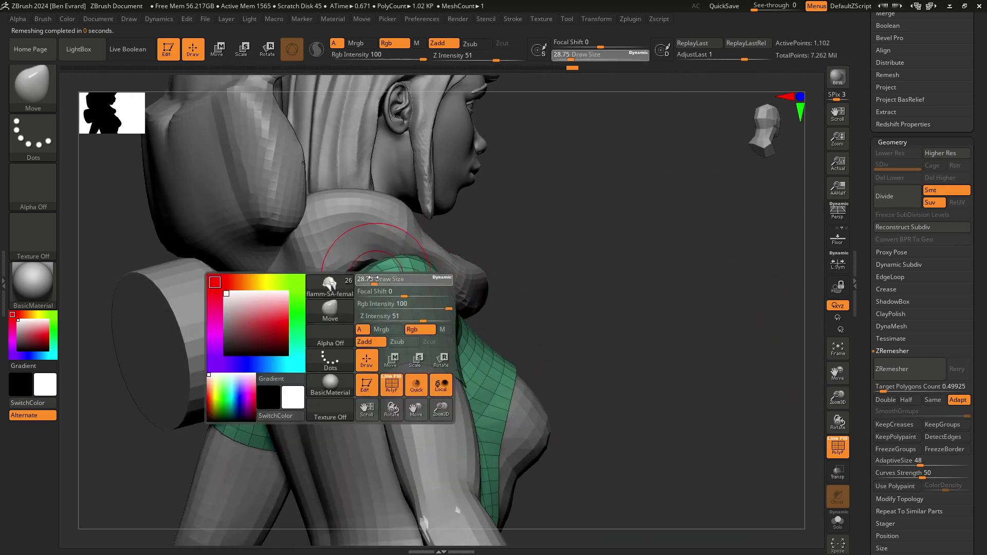
left_click_drag(370, 278, 366, 267)
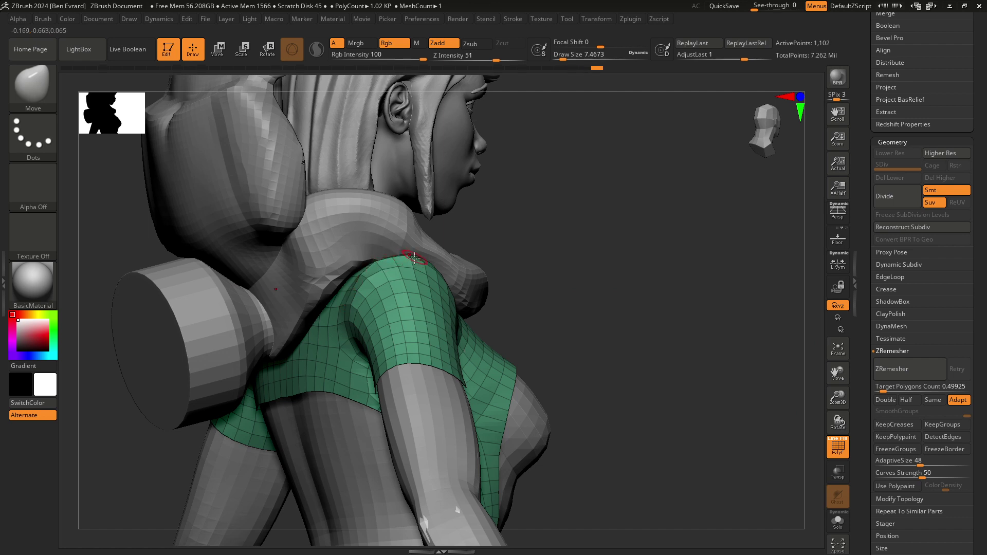
left_click_drag(516, 240, 434, 261)
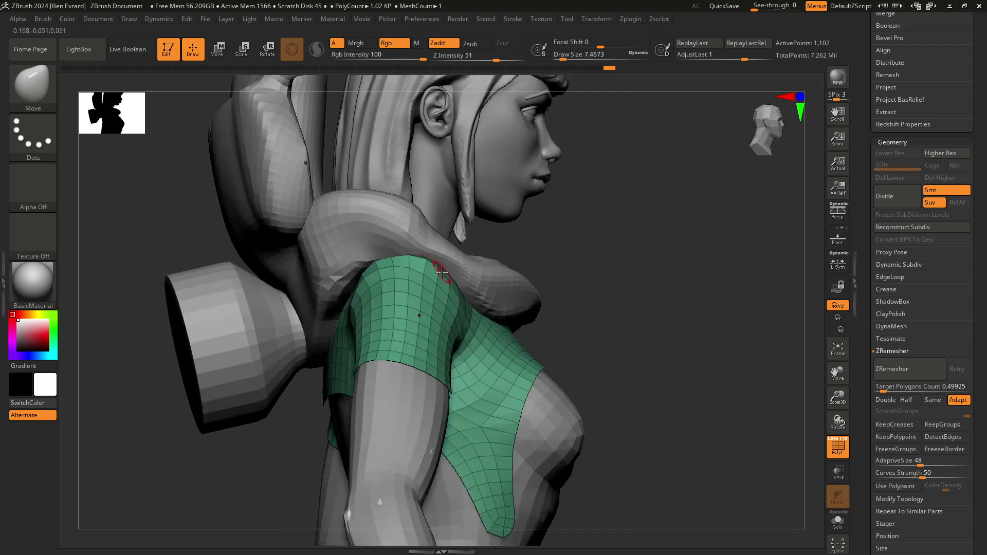
mouse_move(565, 279)
left_mouse_down()
mouse_move(574, 312)
mouse_move(663, 257)
mouse_move(591, 247)
mouse_move(587, 194)
left_mouse_up()
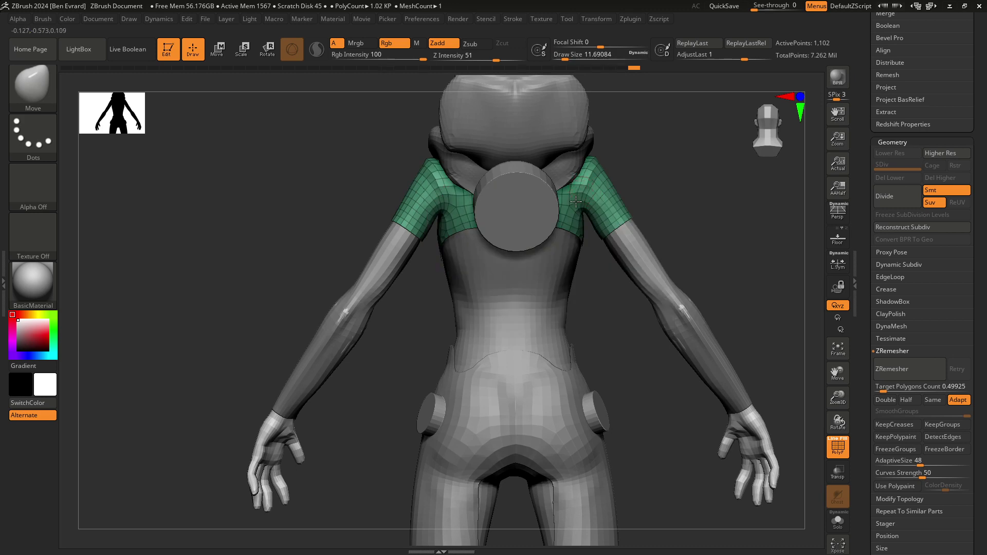
mouse_move(596, 198)
left_mouse_down()
mouse_move(666, 194)
mouse_move(594, 204)
mouse_move(568, 260)
mouse_move(720, 330)
mouse_move(514, 264)
left_mouse_up()
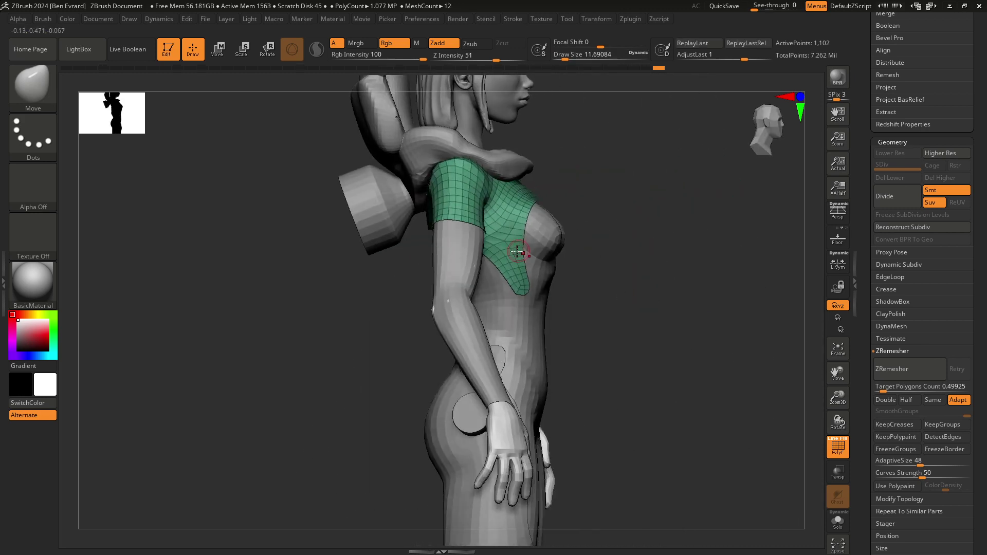
key("s")
left_click_drag(452, 251, 488, 252)
left_click_drag(643, 334, 514, 308, "alt")
key("space")
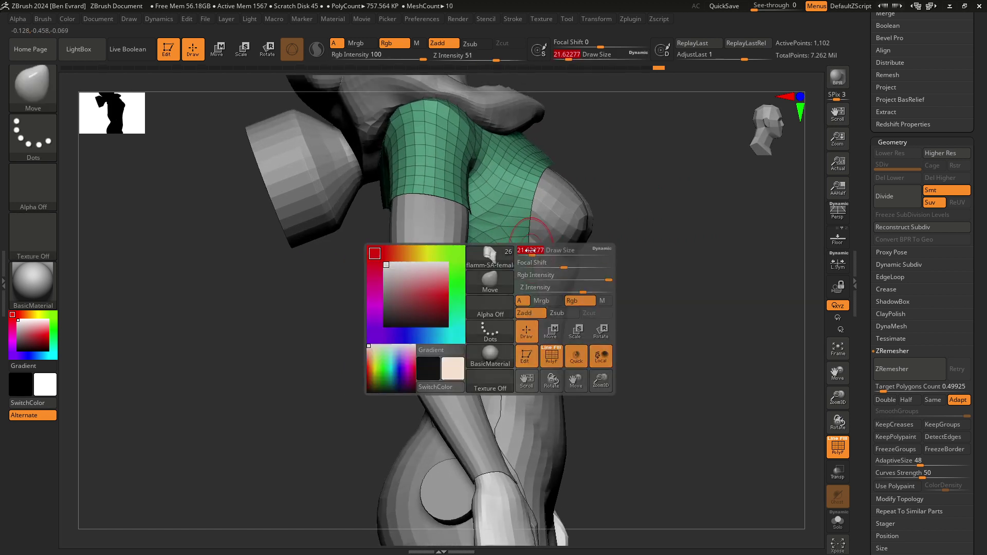
left_click_drag(536, 255, 528, 247)
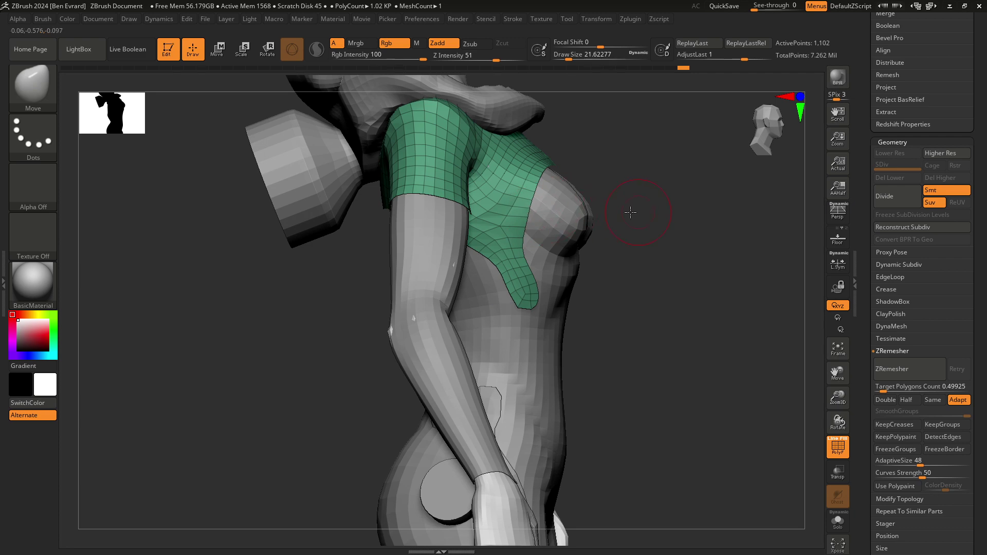
left_click_drag(630, 212, 590, 209, "shift")
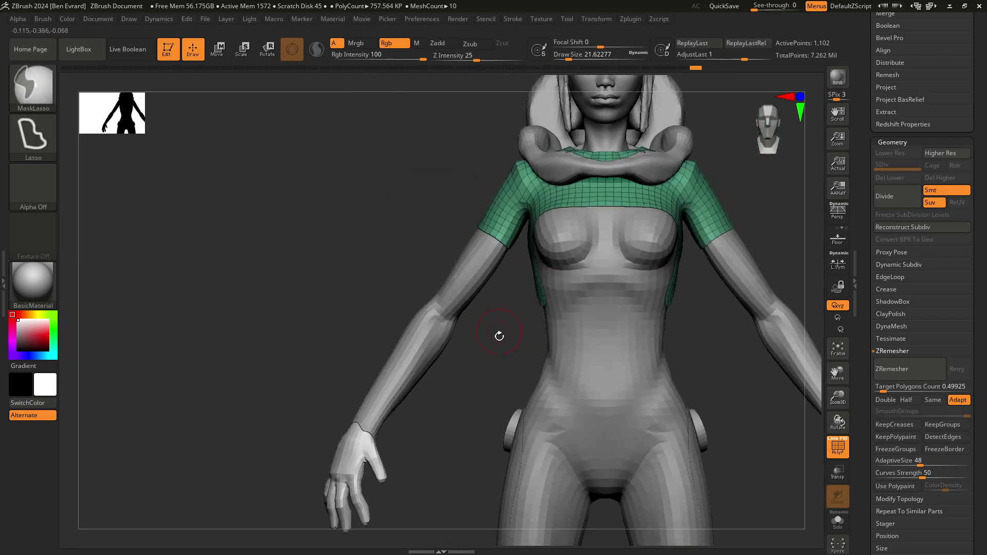
mouse_move(500, 336)
left_mouse_down("shift")
mouse_move(521, 313)
mouse_move(503, 348)
mouse_move(538, 305)
left_mouse_up("shift")
mouse_move(705, 208)
left_mouse_down()
mouse_move(712, 233)
mouse_move(727, 234)
mouse_move(720, 241)
left_mouse_up()
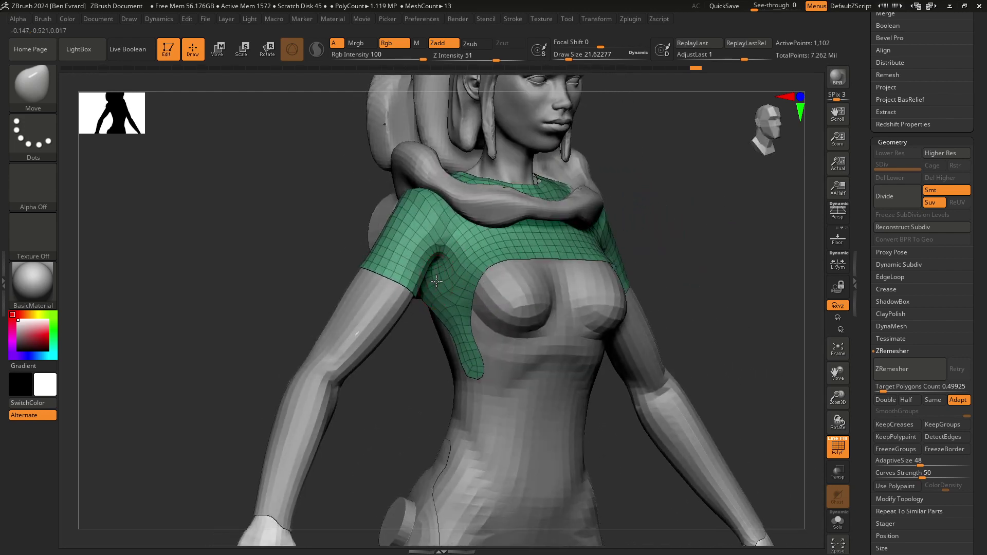
mouse_move(614, 255)
left_mouse_down()
mouse_move(533, 265)
mouse_move(599, 332)
mouse_move(624, 335)
mouse_move(630, 293)
mouse_move(563, 270)
left_mouse_up()
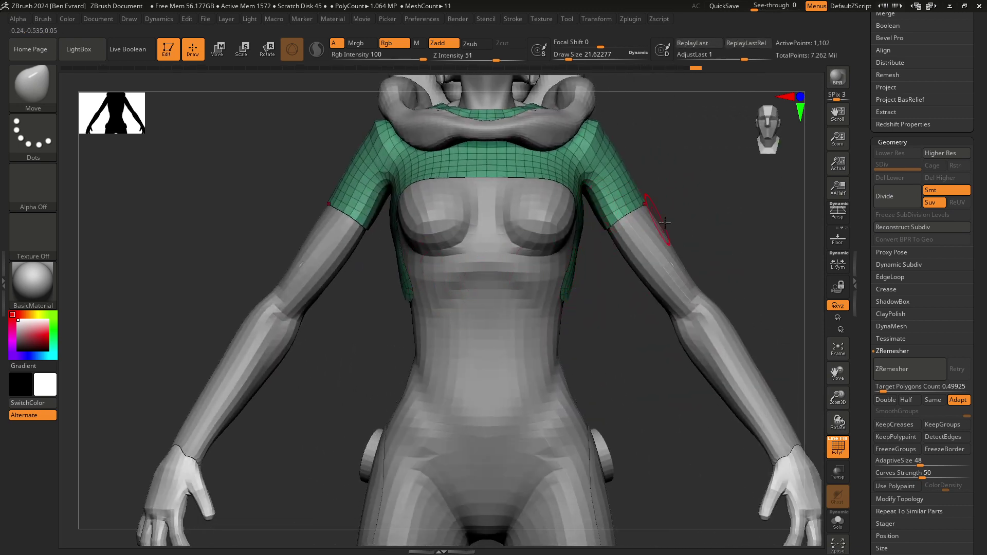
left_click_drag(711, 214, 556, 310)
key("space")
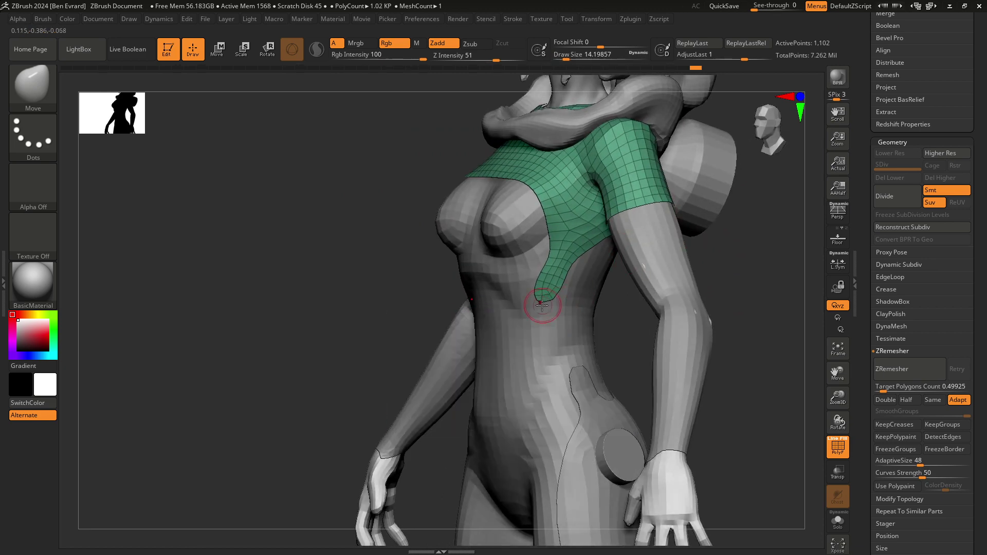
left_click_drag(710, 281, 739, 278, "shift")
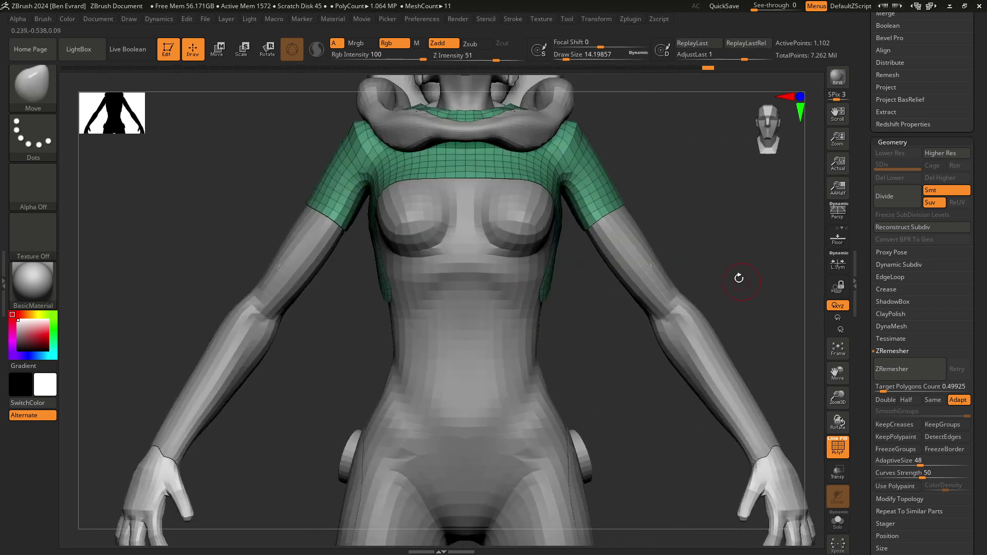
scroll(955, 319, "down", 2)
scroll(967, 303, "down", 2)
- Apply EdgeLoop Panel Loops at Thickness 0.01 to make the top a double-sided shell
scroll(980, 285, "down", 2)
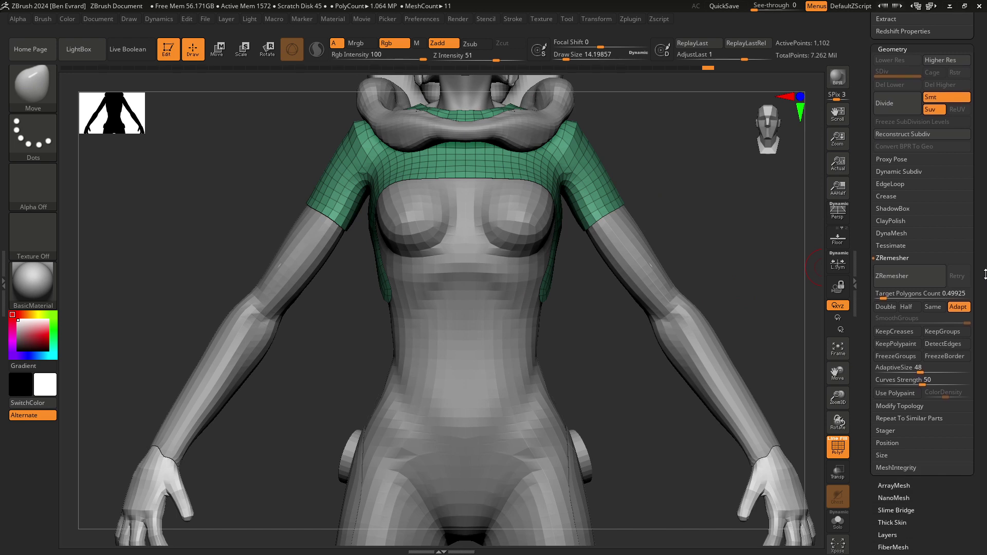
left_click(900, 187)
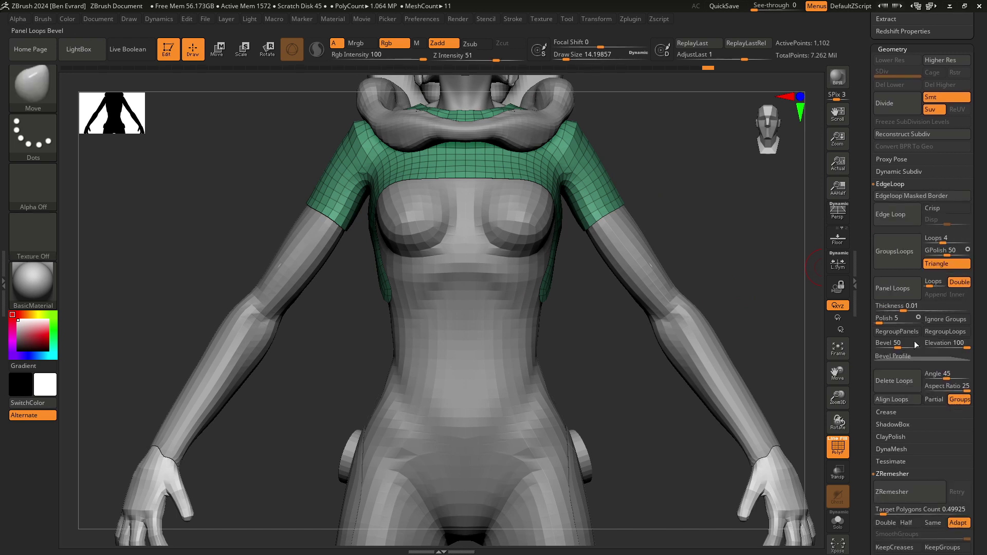
mouse_move(738, 308)
left_mouse_down()
mouse_move(606, 354)
mouse_move(611, 196)
mouse_move(833, 278)
left_mouse_up()
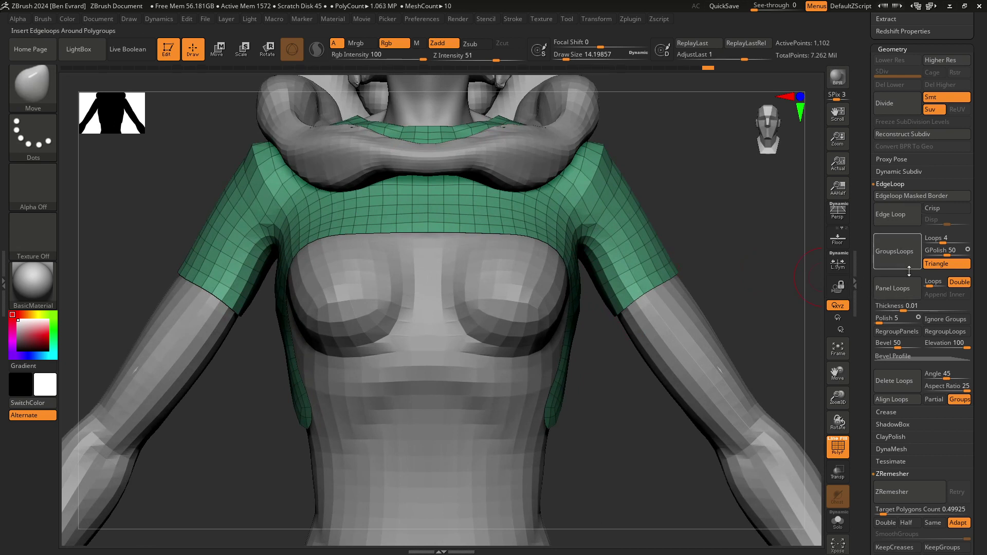
left_click(898, 304)
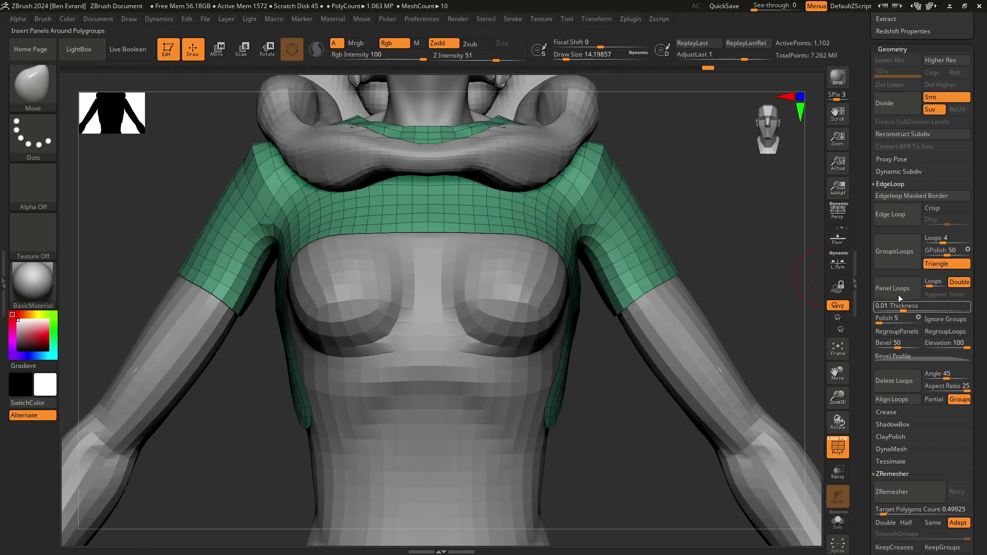
left_click(892, 291)
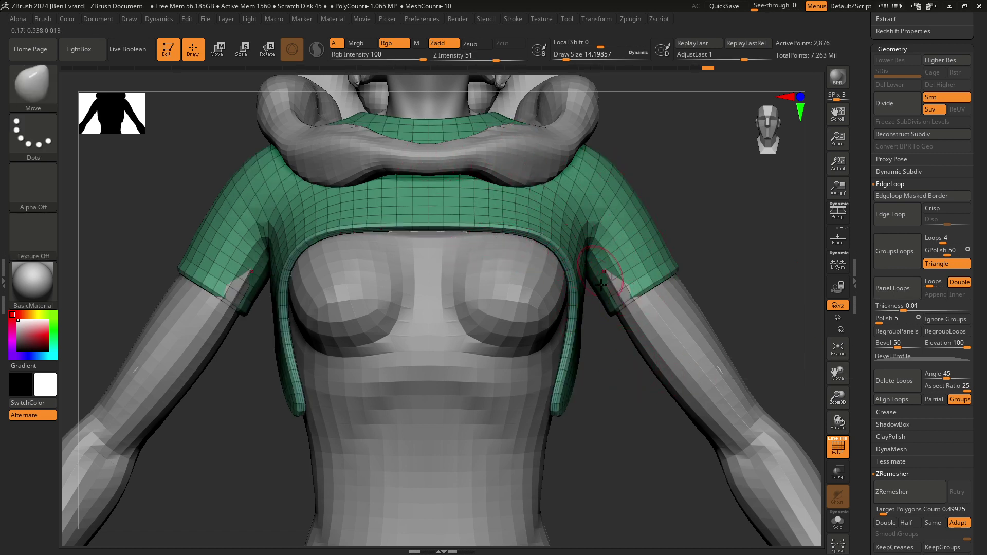
- Undo the 0.01 panel loops and test a slightly thicker Panel Loops result
left_click_drag(613, 405, 562, 406)
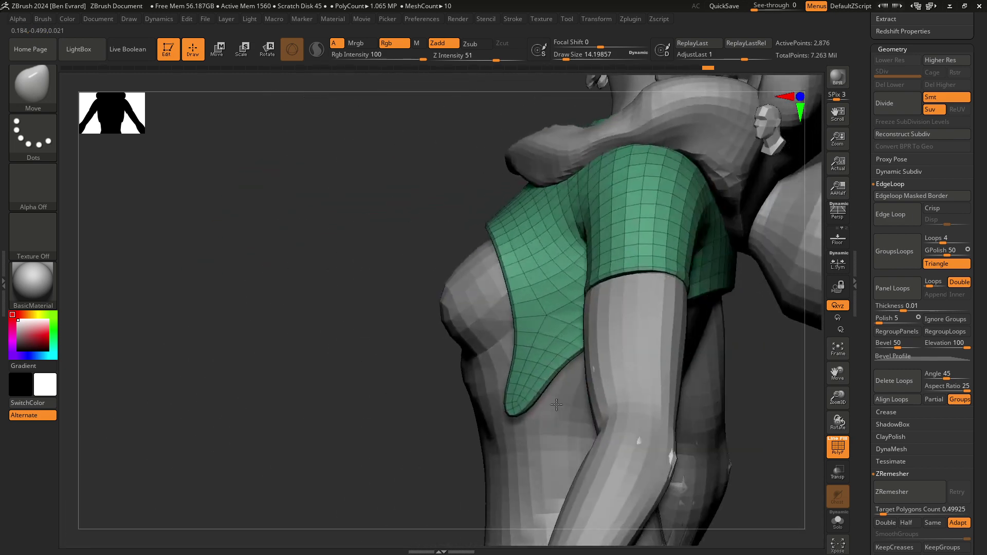
mouse_move(615, 418)
right_mouse_down()
mouse_move(480, 275)
mouse_move(522, 249)
mouse_move(507, 243)
mouse_move(518, 202)
right_mouse_up()
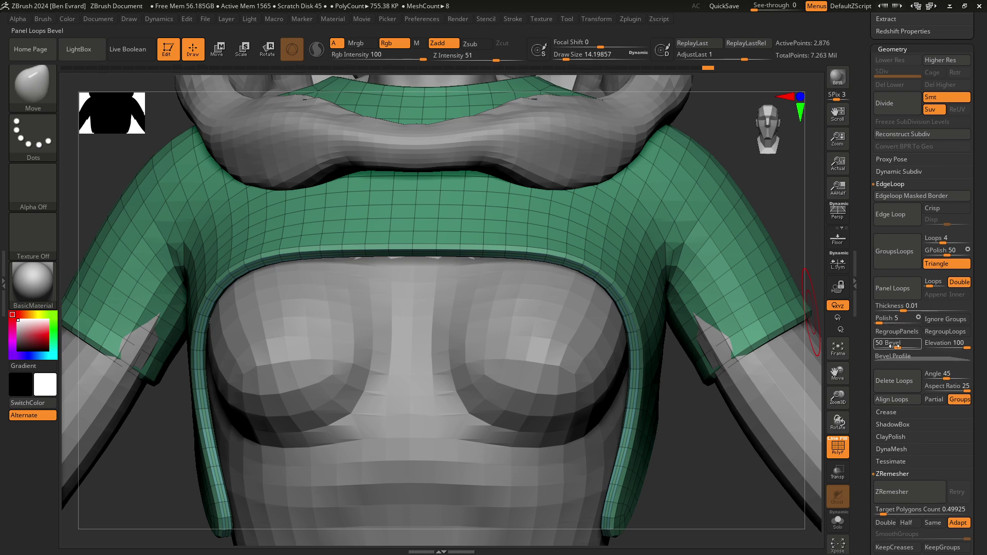
key("ctrl+z")
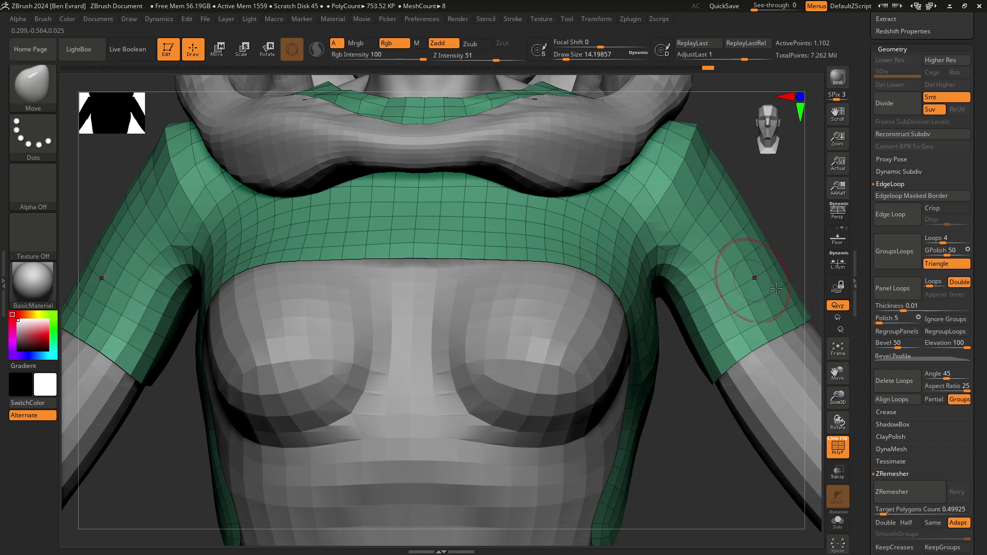
left_click_drag(904, 310, 905, 311)
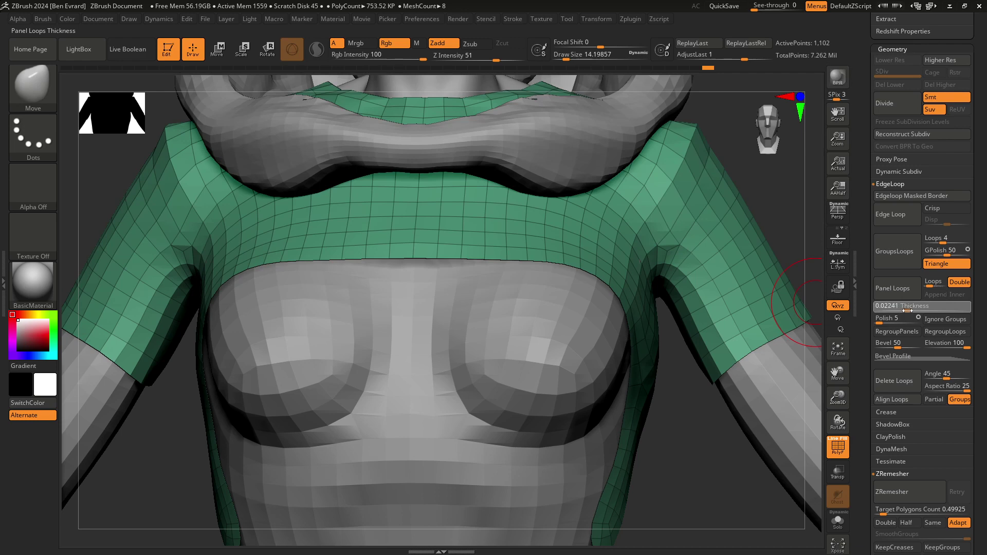
left_click(895, 289)
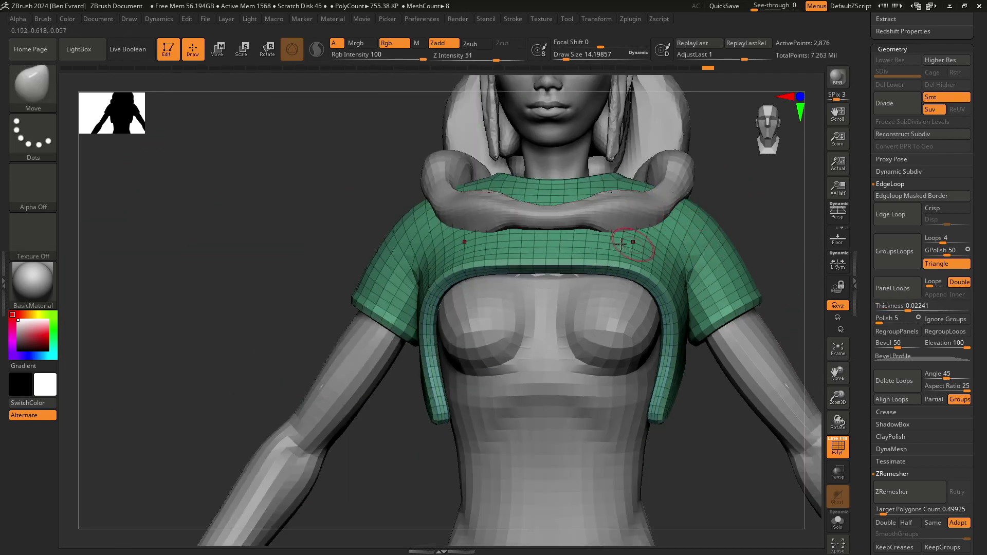
key("ctrl+z")
type("0.00578")
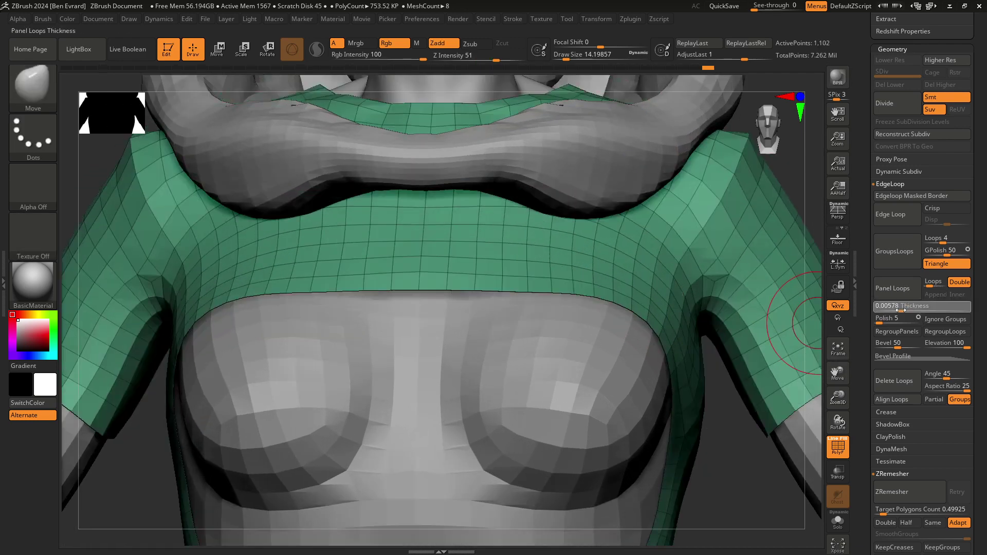
left_click(907, 291)
- Test thinner Panel Loops values, settling on Thickness 0.0046, and adjust the loop smoothing
key("ctrl+z")
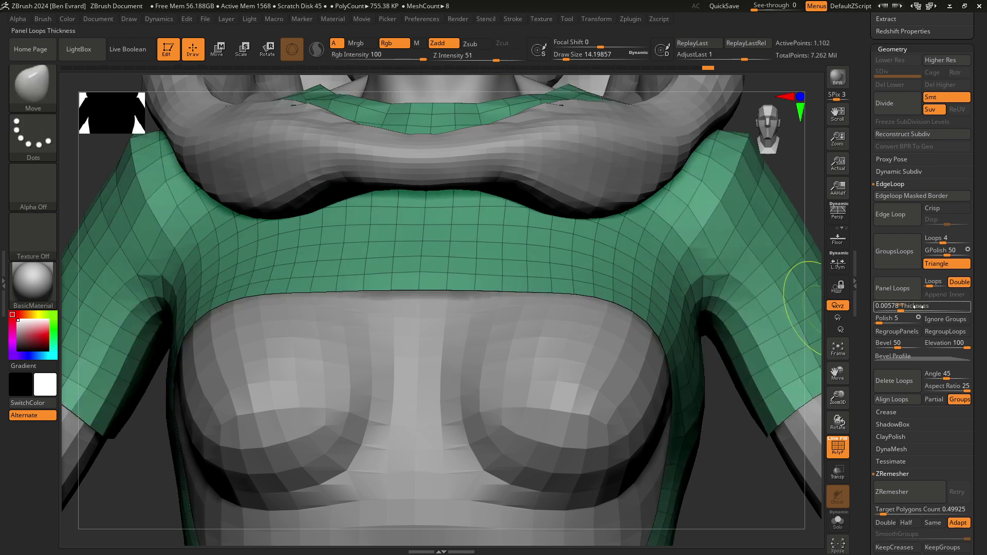
left_click_drag(901, 310, 897, 309)
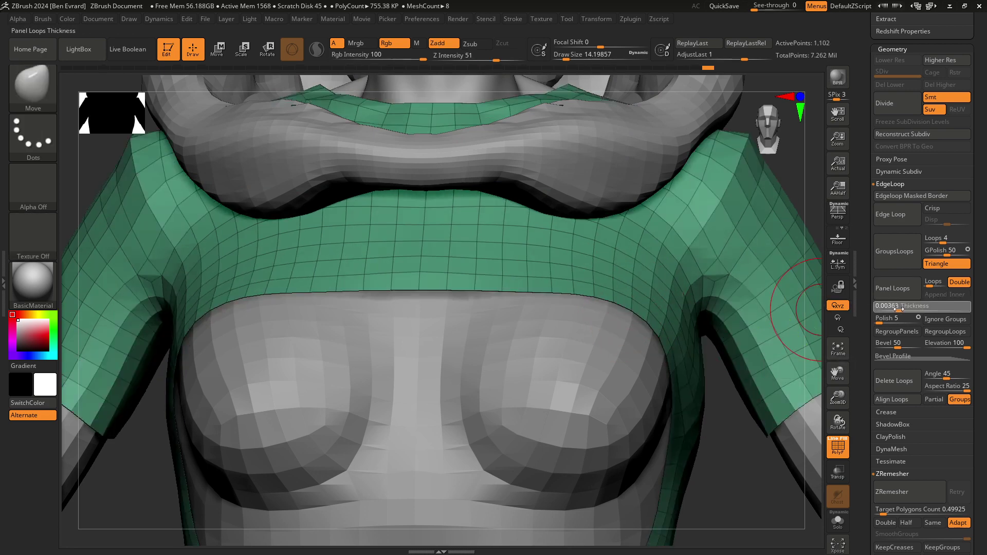
left_click_drag(900, 309, 900, 309)
key("ctrl+z")
left_click(898, 294)
key("ctrl+z")
left_click(899, 292)
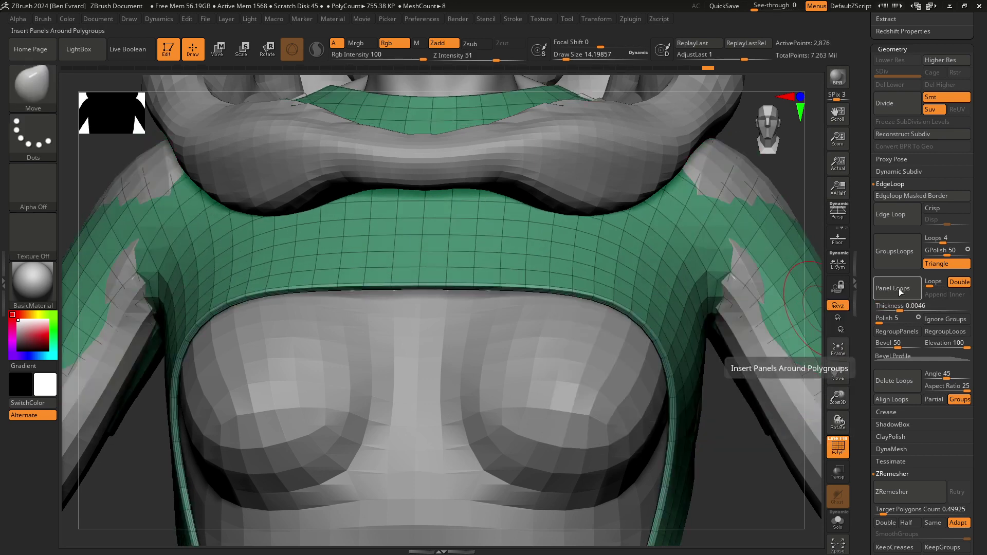
left_click(885, 322)
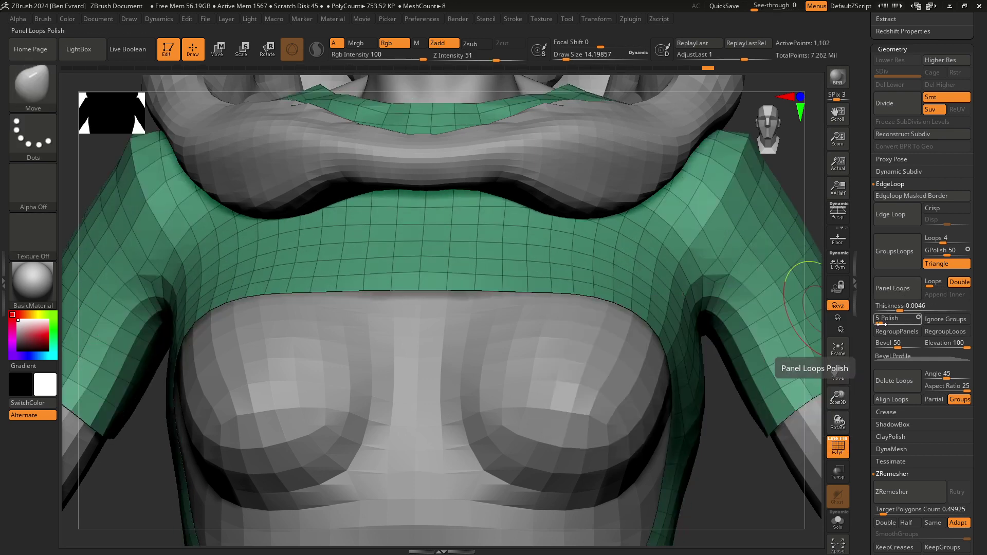
scroll(628, 247, "down", 3)
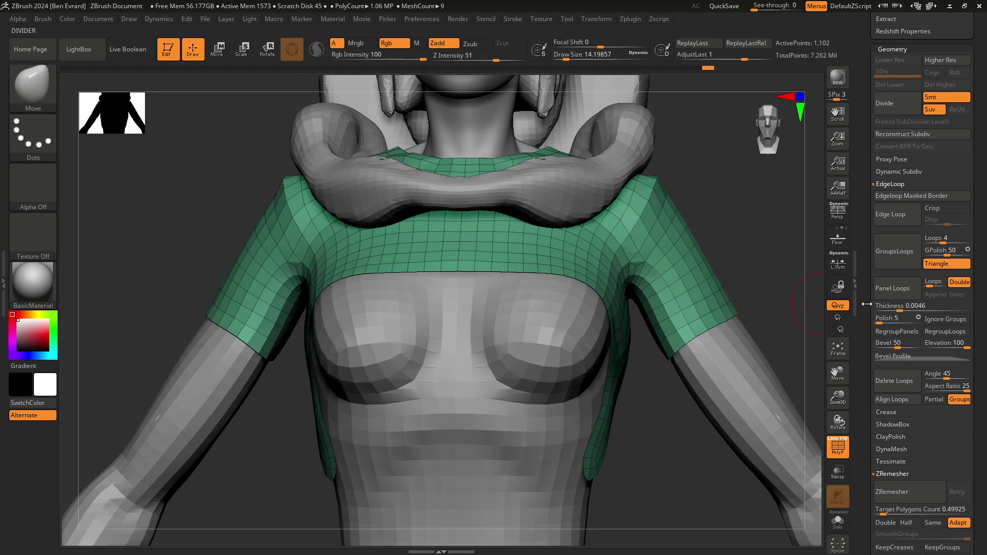
- Apply and undo Panel Loops twice to compare the thickened top
left_click(906, 295)
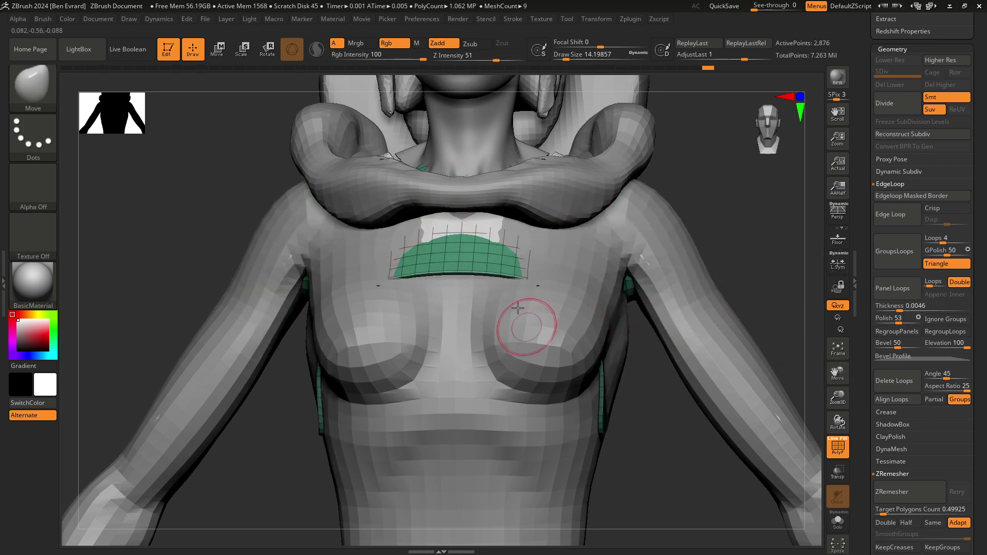
key("ctrl+z")
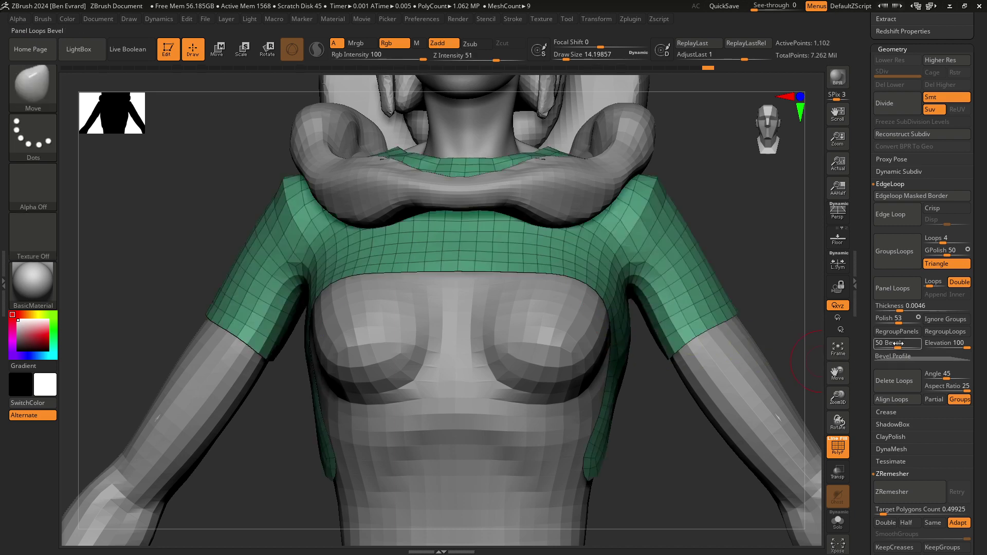
left_click(905, 294)
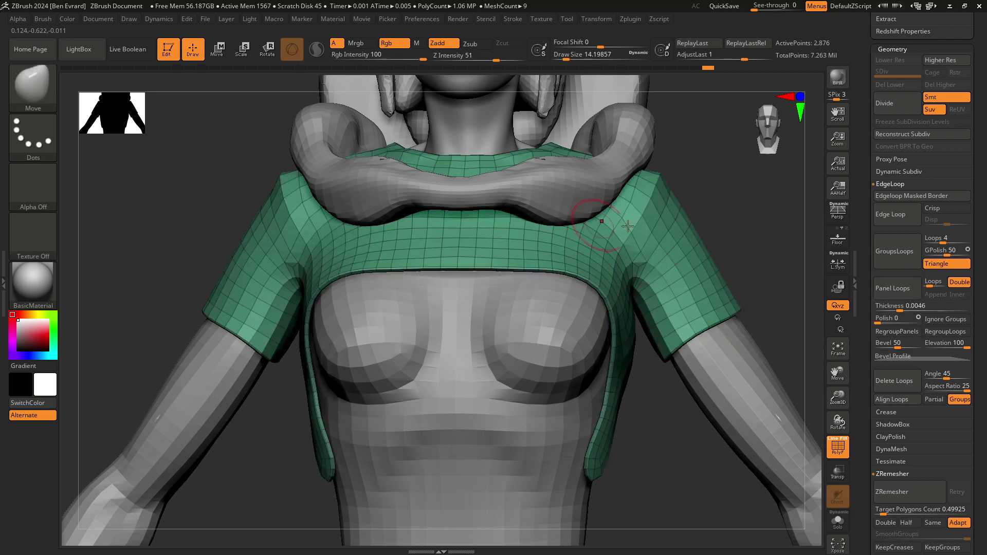
key("ctrl+z")
left_click_drag(661, 408, 802, 370)
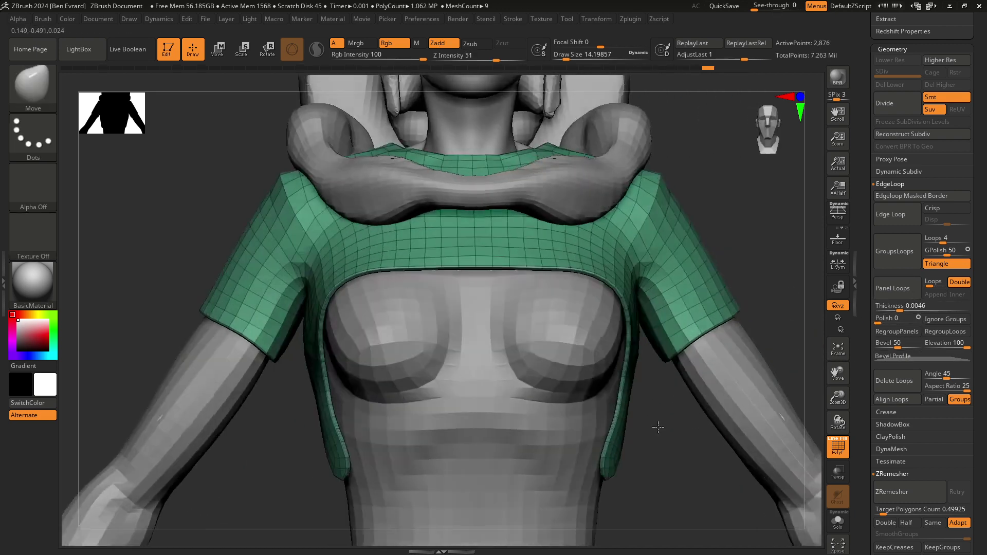
- Reapply Panel Loops, inspect it close up, undo it, and return to the front view
left_click(893, 288)
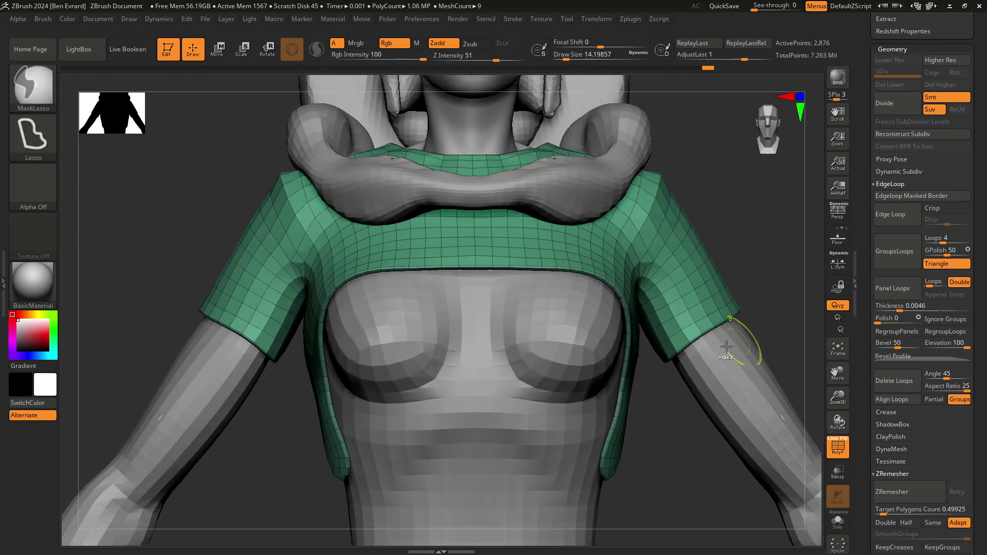
mouse_move(662, 414)
left_mouse_down()
mouse_move(645, 360)
mouse_move(643, 384)
mouse_move(705, 375)
left_mouse_up()
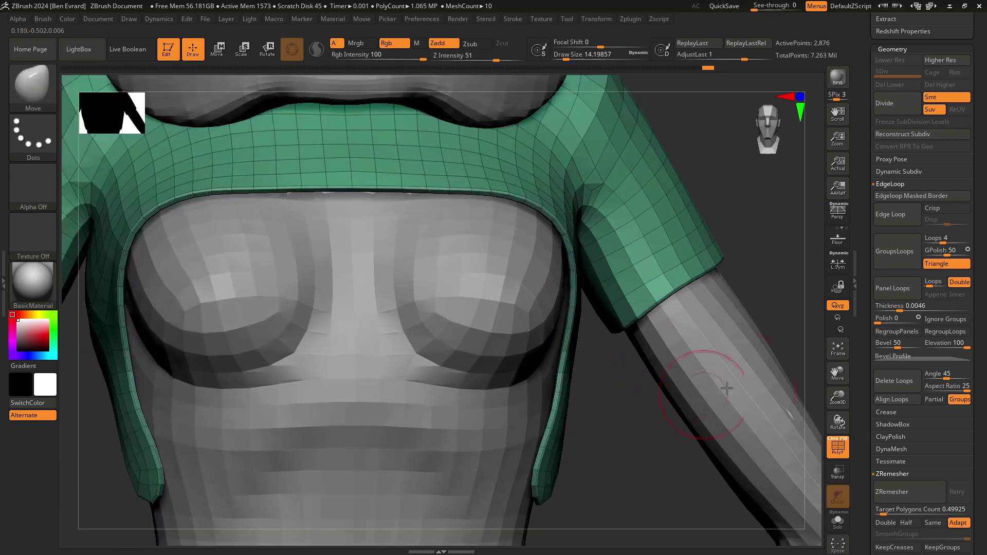
key("ctrl+z")
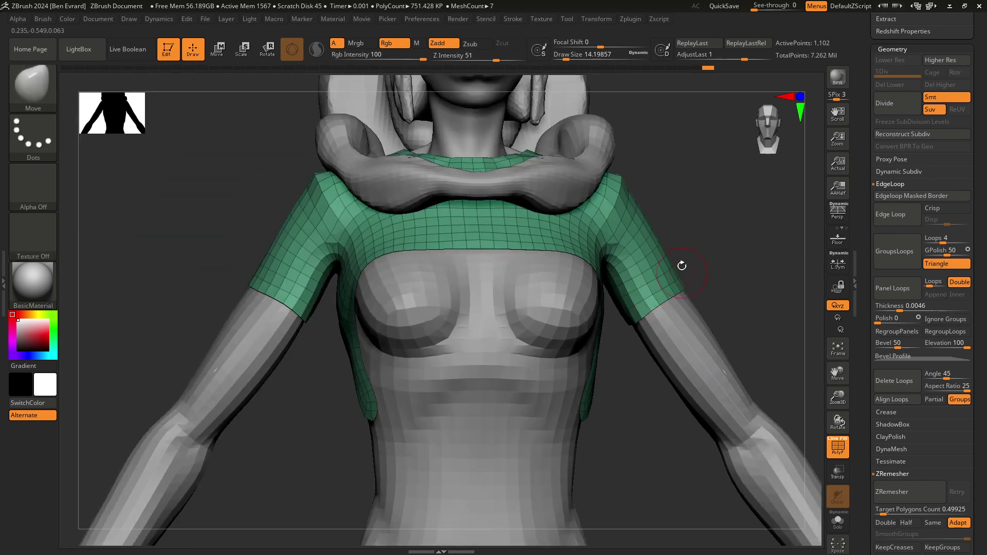
mouse_move(681, 267)
left_mouse_down()
mouse_move(637, 227)
mouse_move(642, 246)
left_mouse_up()
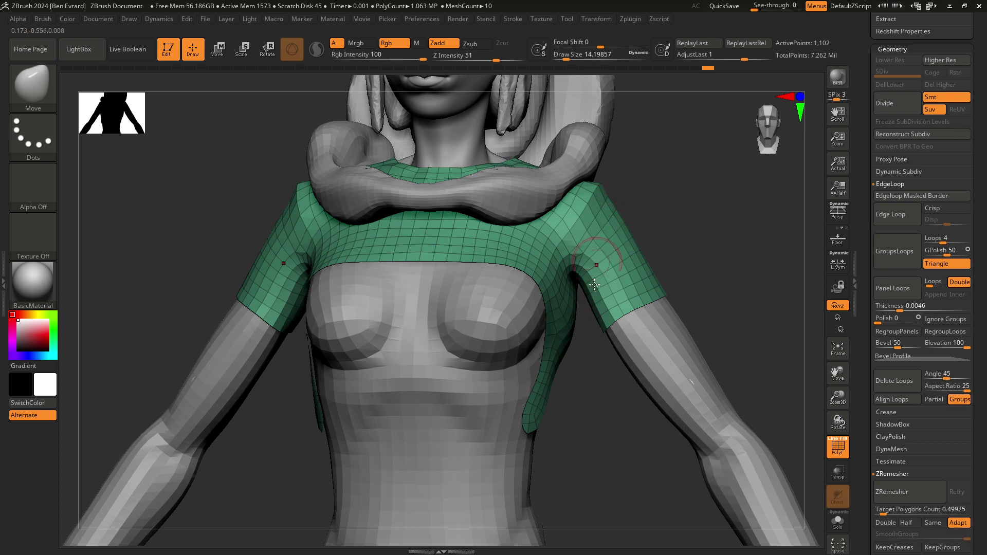
left_click_drag(648, 268, 694, 246, "shift")
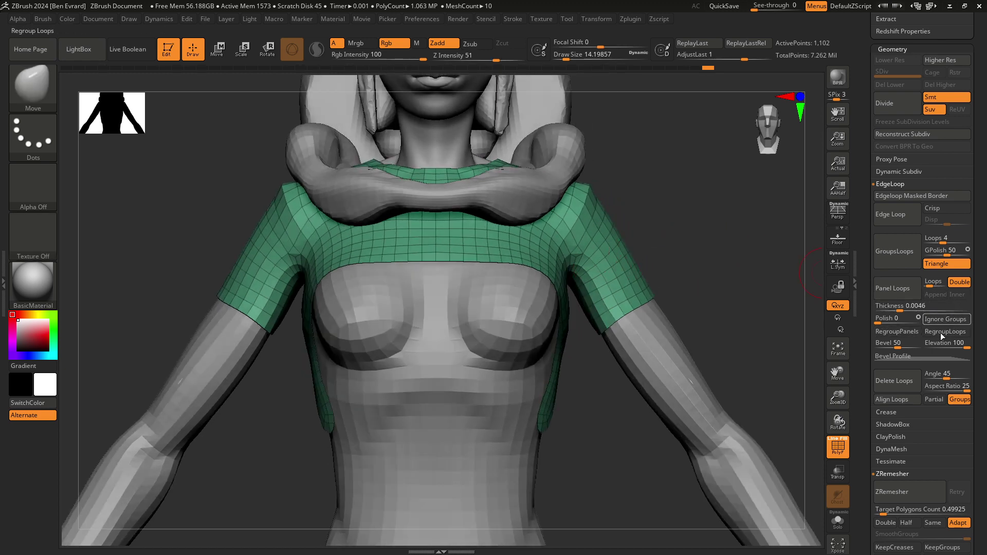
- Inspect the bevelled Panel Loops rim at the sleeve edge, undo it, and set Bevel to 0
scroll(772, 358, "up", 3)
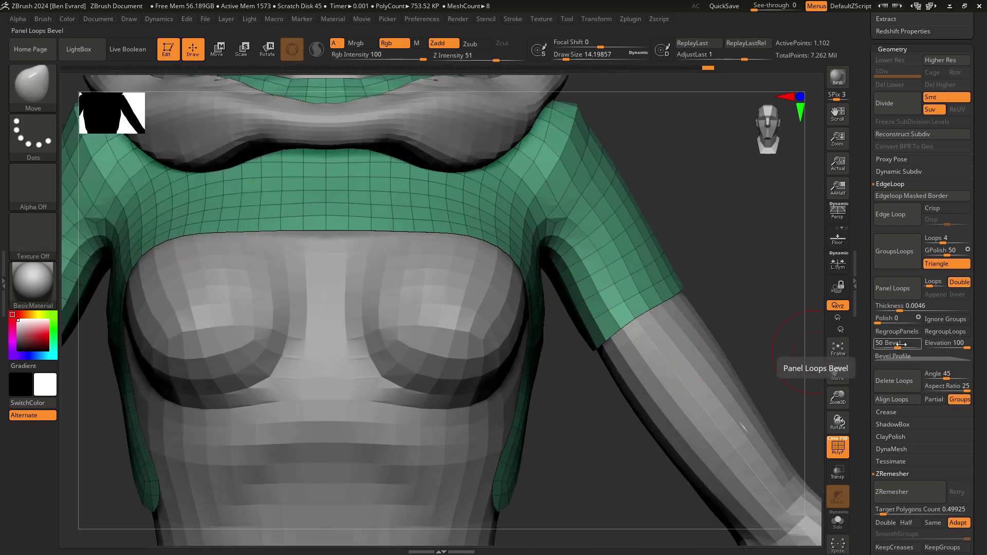
left_click(894, 288)
scroll(517, 232, "up", 5)
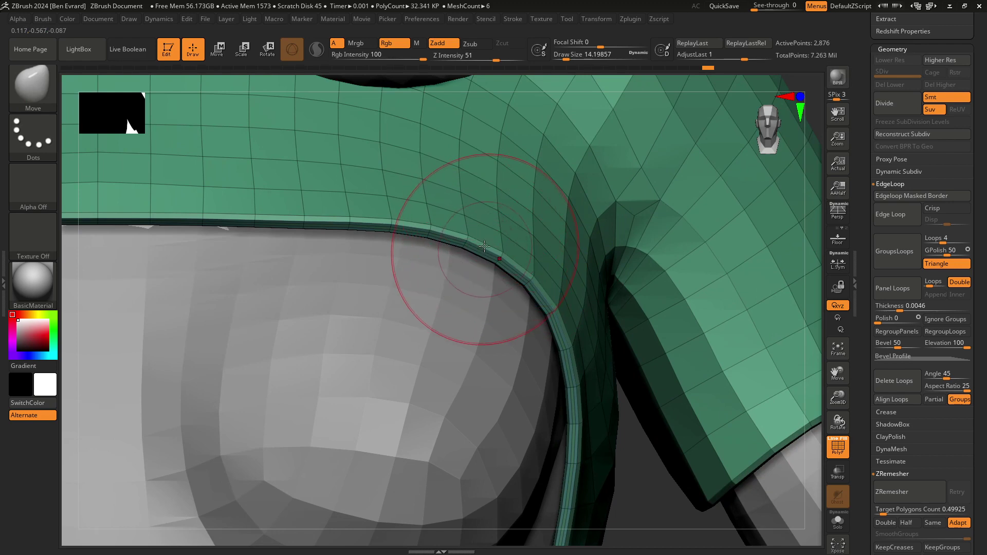
right_click_drag(419, 253, 703, 258, "alt")
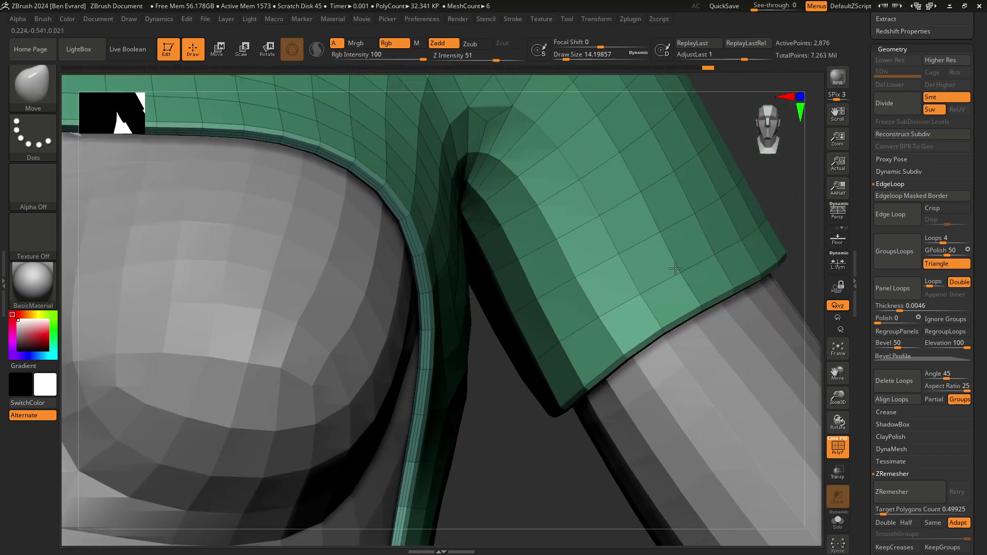
key("ctrl+z")
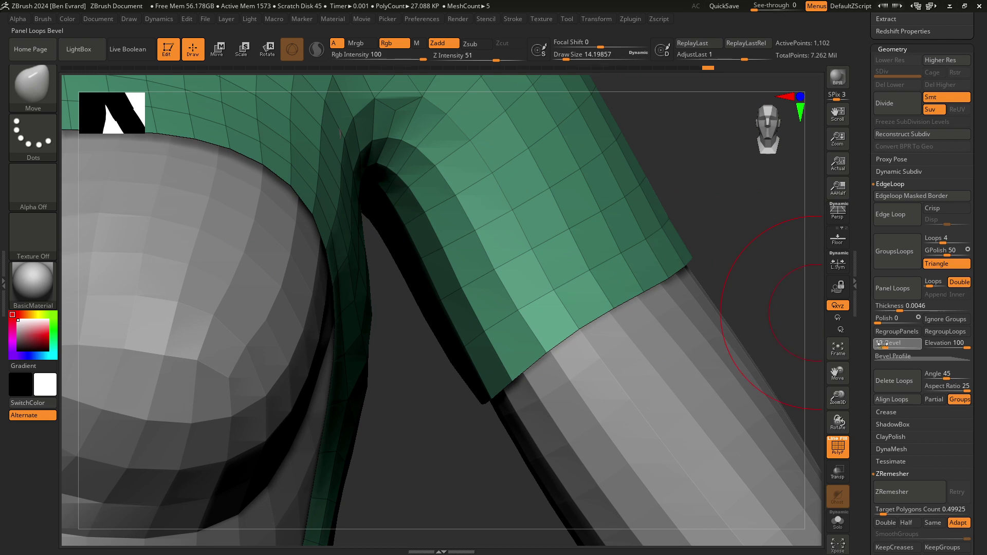
left_click(897, 291)
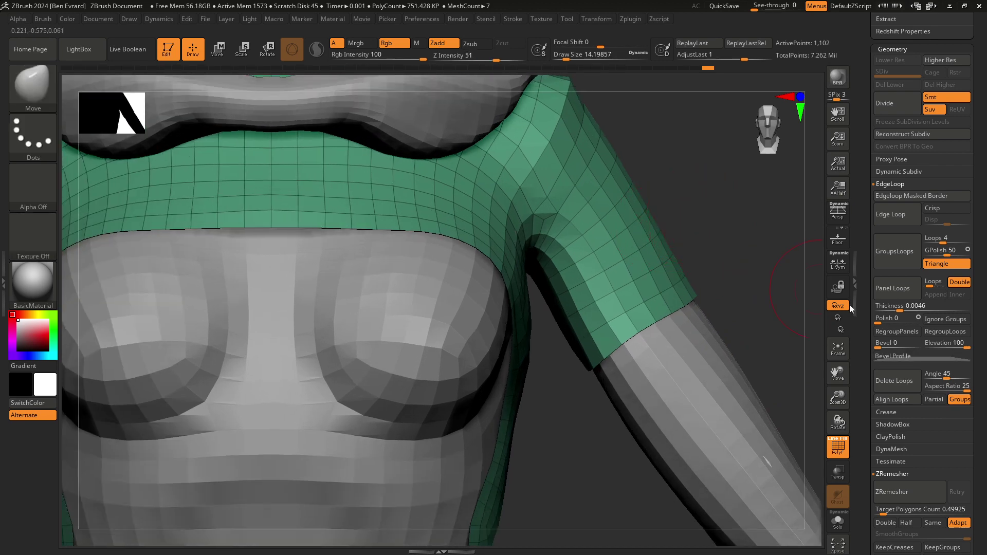
- Reapply Panel Loops with Elevation 0 and check the flat rim at the shoulder
left_click(896, 288)
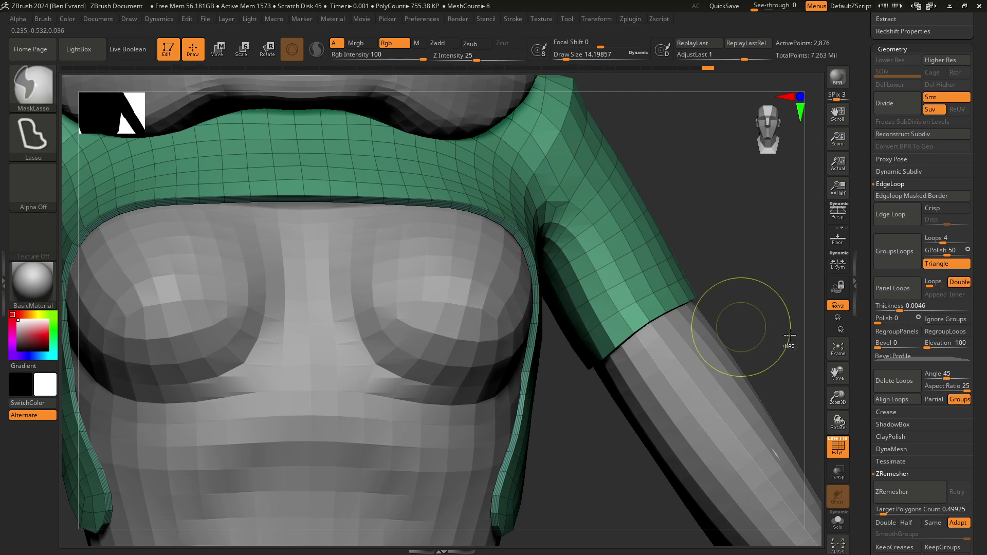
key("ctrl+z")
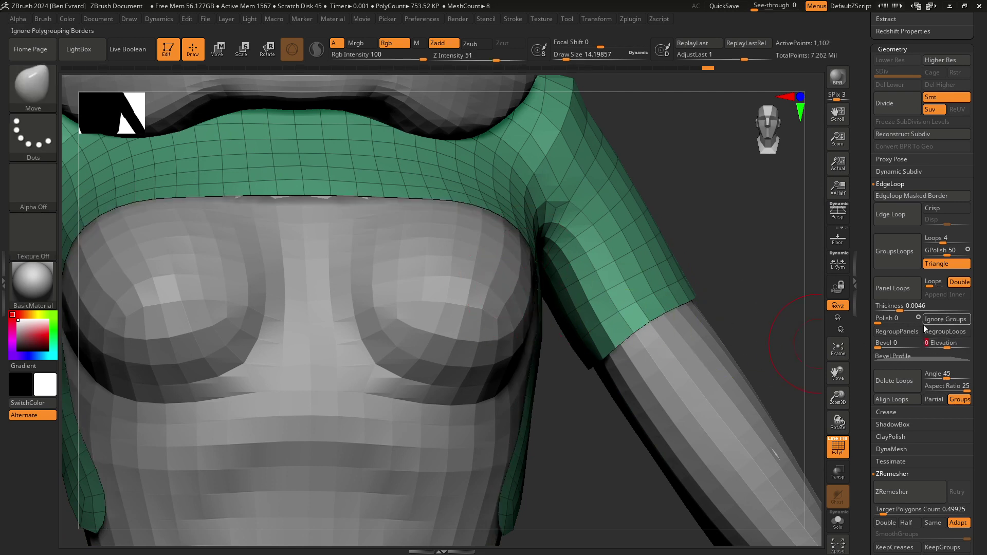
left_click(900, 298)
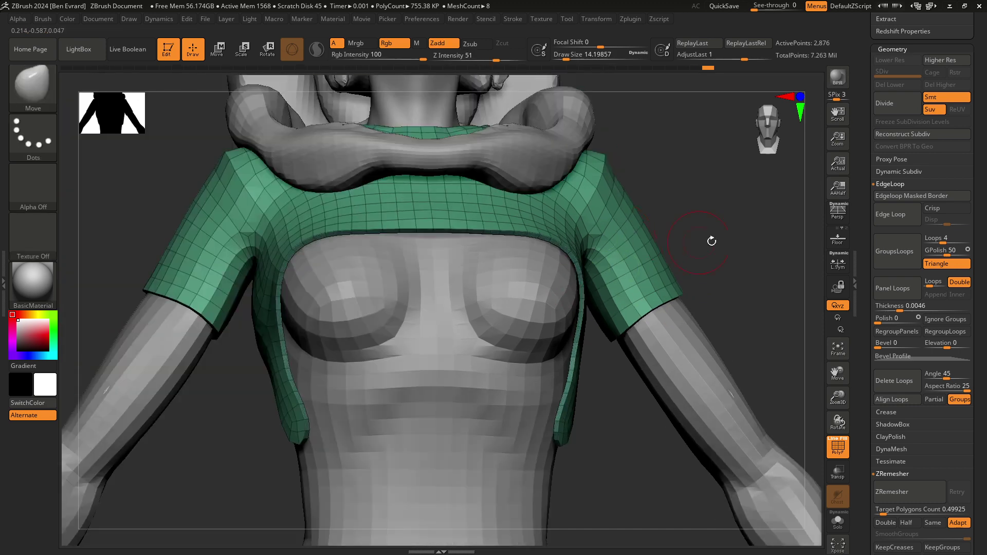
left_click_drag(710, 238, 800, 306)
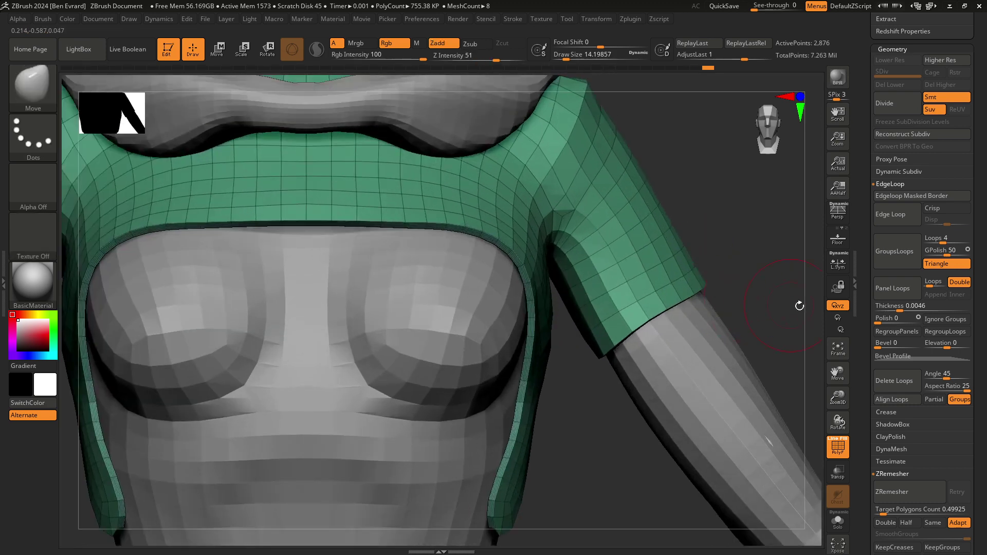
- Set Loops to 1 and apply single-loop Panel Loops, giving a 2,204-point shell
scroll(462, 309, "up", 5)
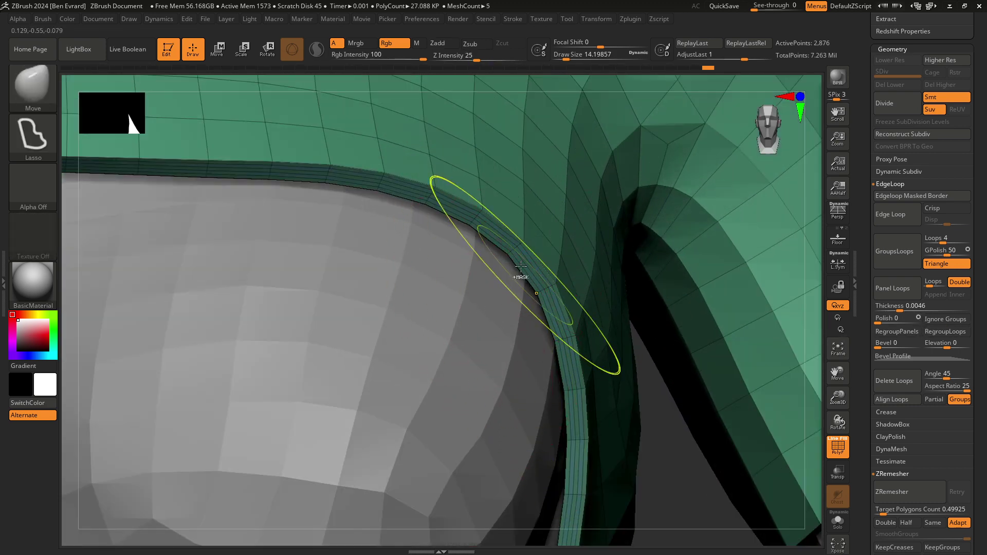
scroll(492, 251, "up", 3)
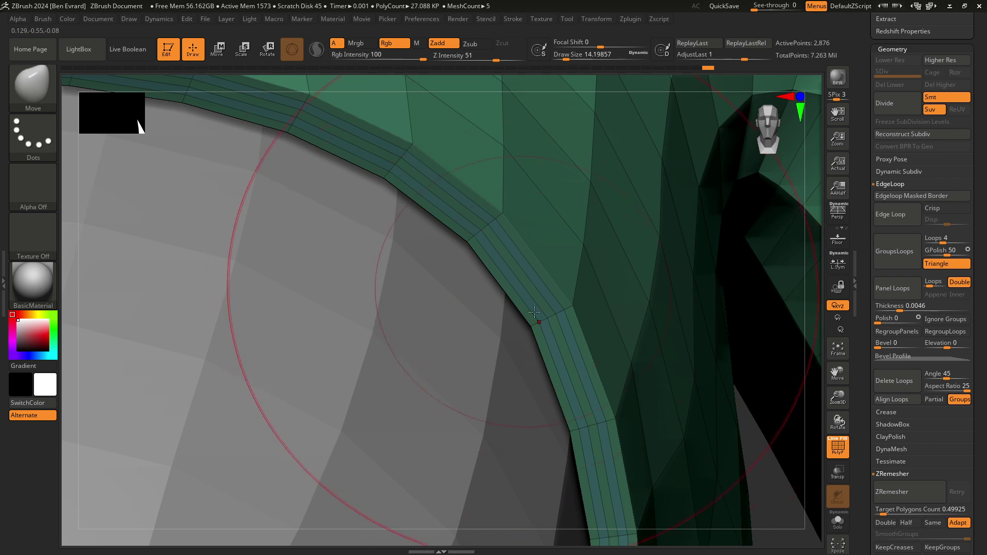
key("ctrl+z")
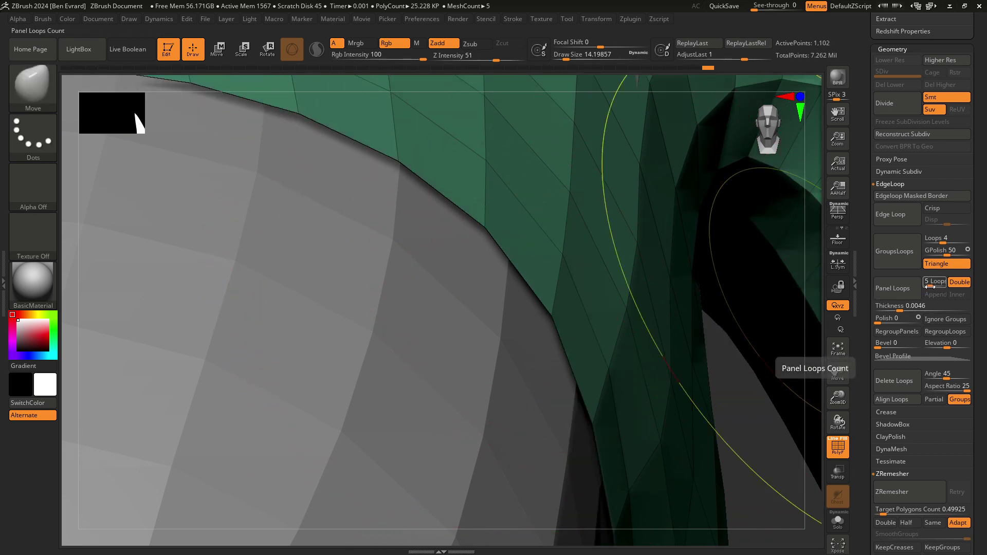
left_click(929, 286)
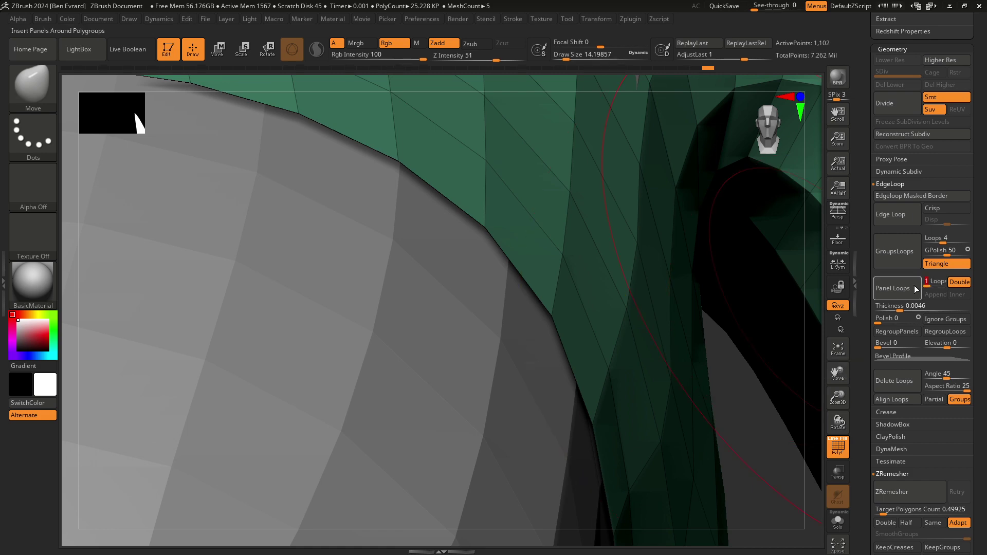
left_click(916, 290)
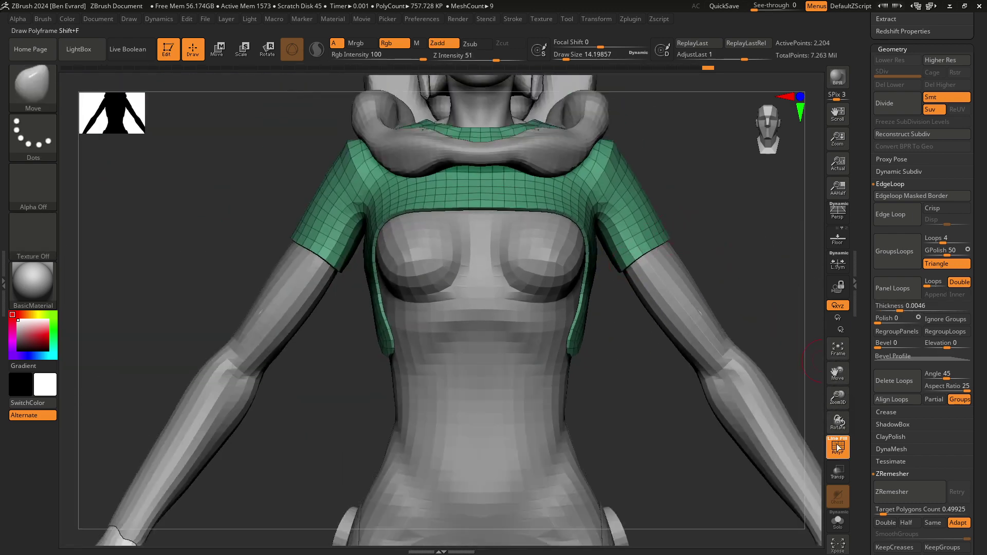
- Hide the polygroup colouring and orbit the top from the side back to the front
left_click(838, 448)
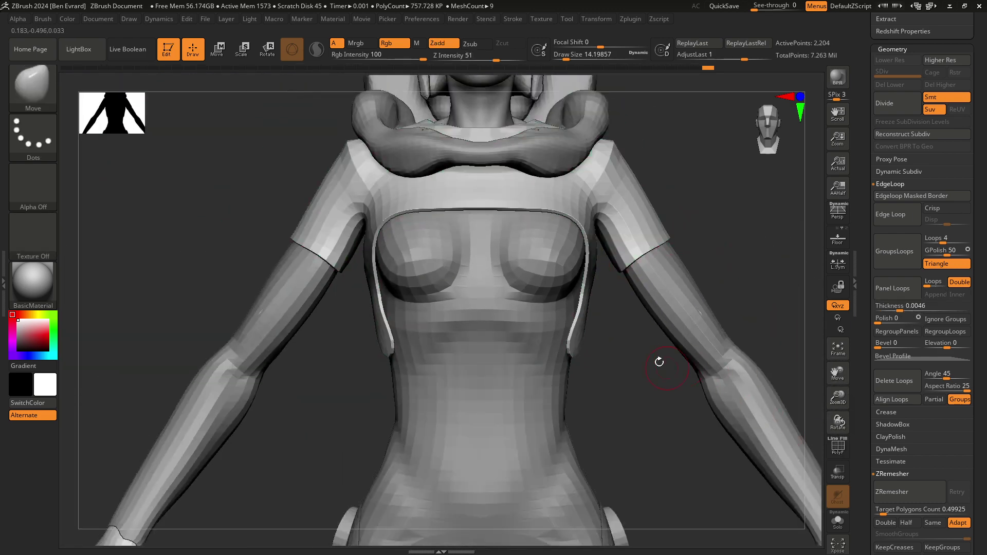
left_click_drag(657, 359, 707, 363)
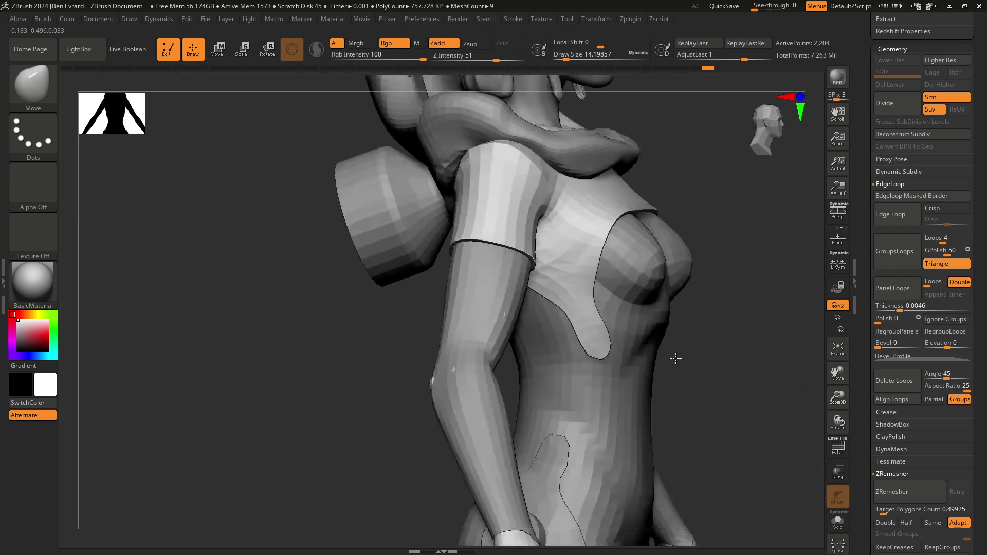
left_click_drag(593, 311, 572, 340)
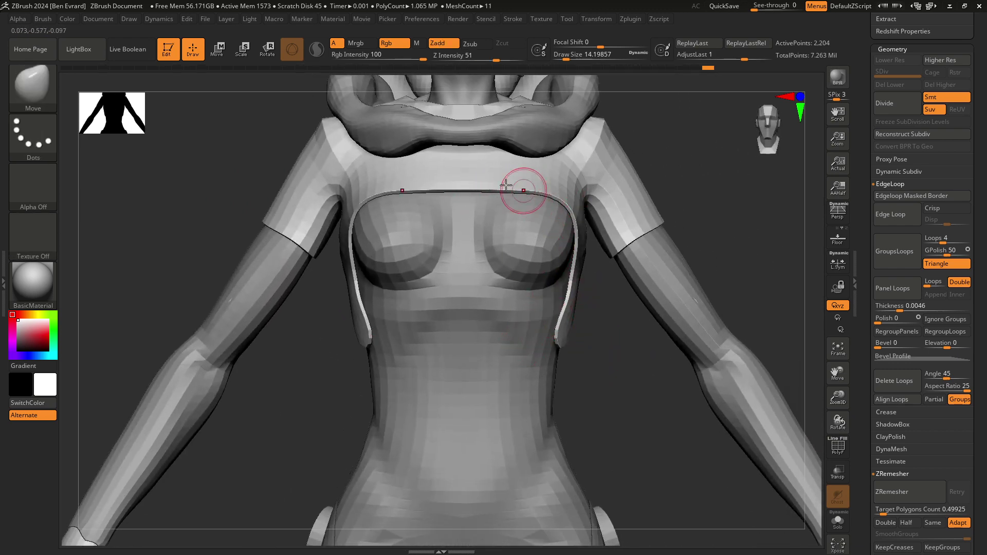
mouse_move(572, 363)
left_mouse_down()
mouse_move(591, 375)
mouse_move(584, 346)
mouse_move(612, 312)
left_mouse_up()
scroll(591, 370, "down", 3)
scroll(583, 346, "up", 2)
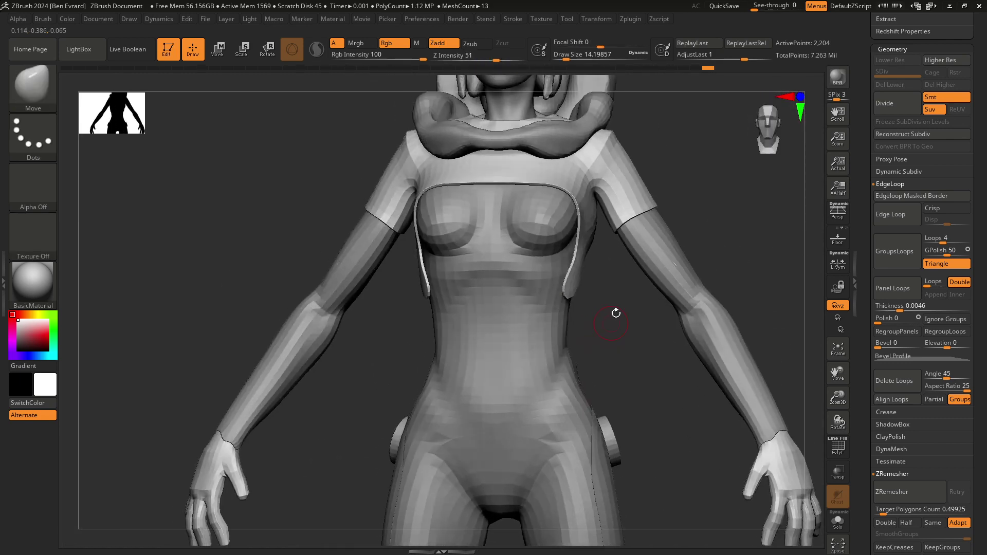
scroll(633, 245, "up", 2)
scroll(634, 245, "up", 2)
scroll(625, 248, "up", 1)
- Zoom in close on the top's inner edge from a straight front view
key("space")
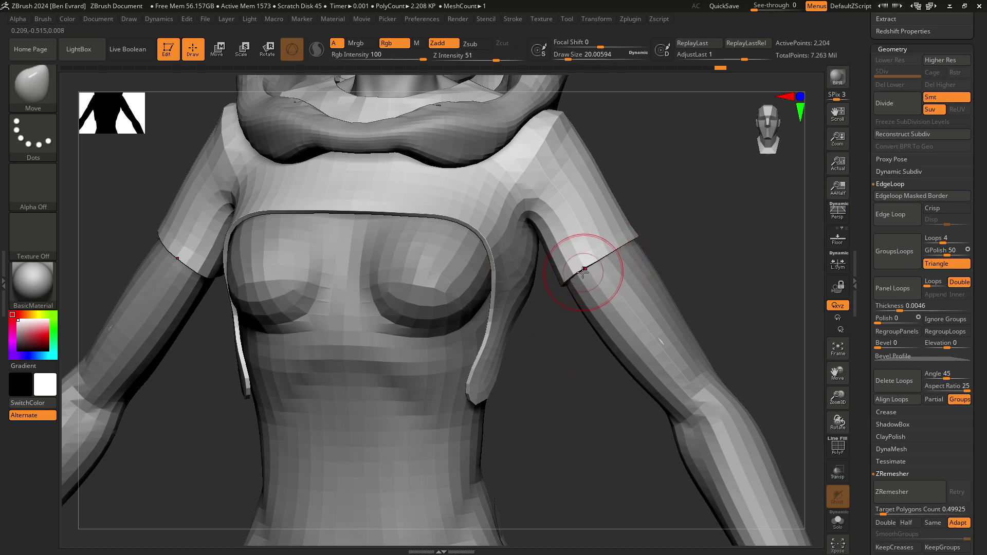
left_click_drag(583, 271, 646, 236, "shift")
scroll(645, 236, "down", 2)
scroll(566, 193, "up", 3)
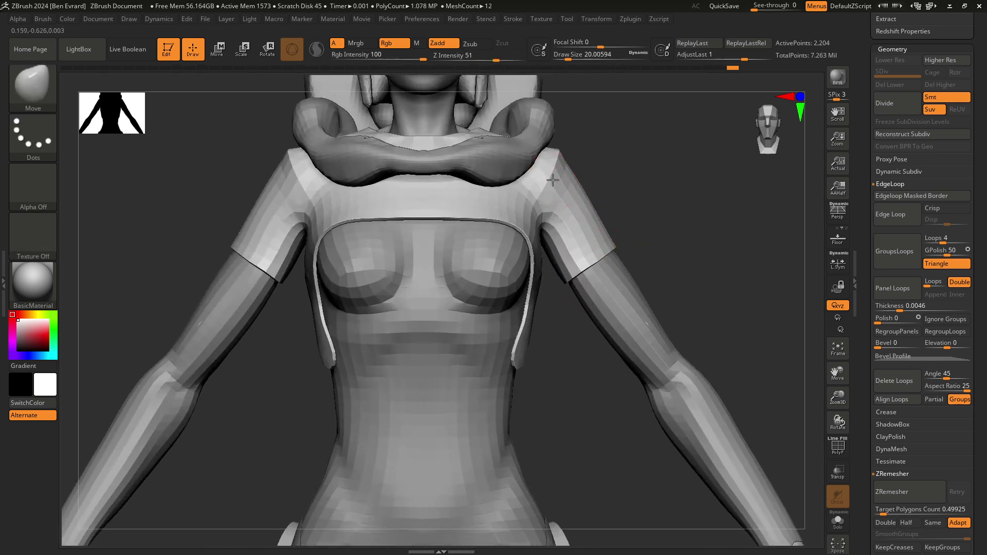
scroll(559, 176, "up", 2)
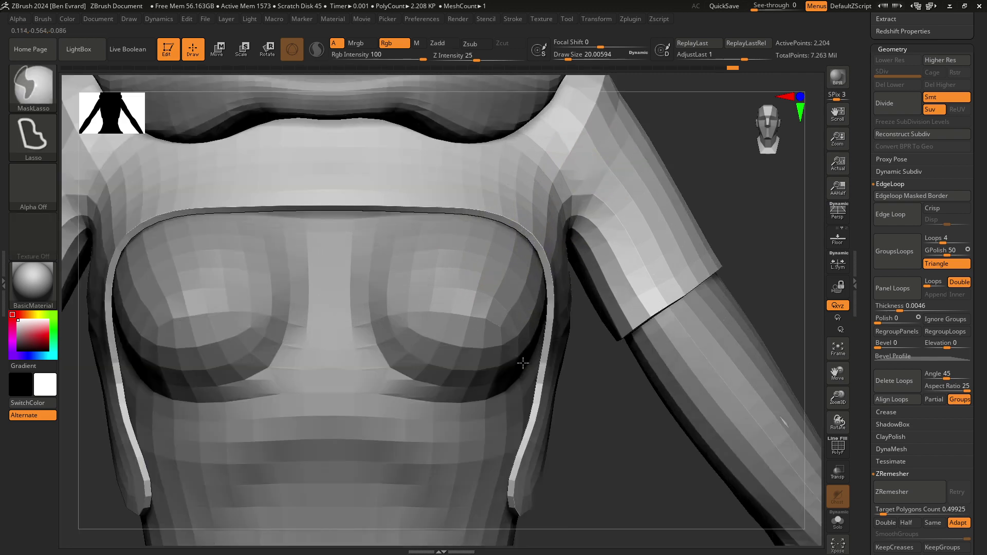
scroll(535, 236, "up", 1)
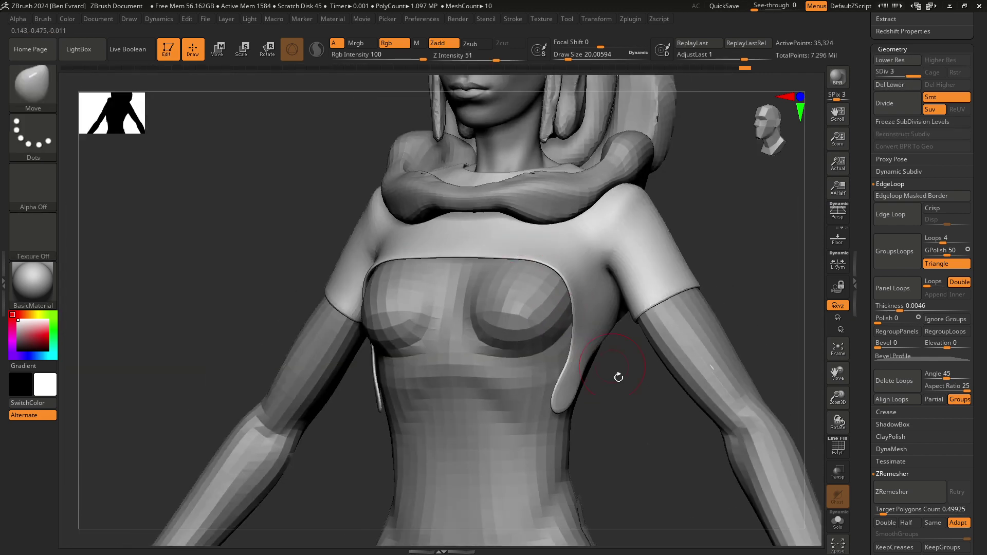
scroll(620, 374, "up", 2)
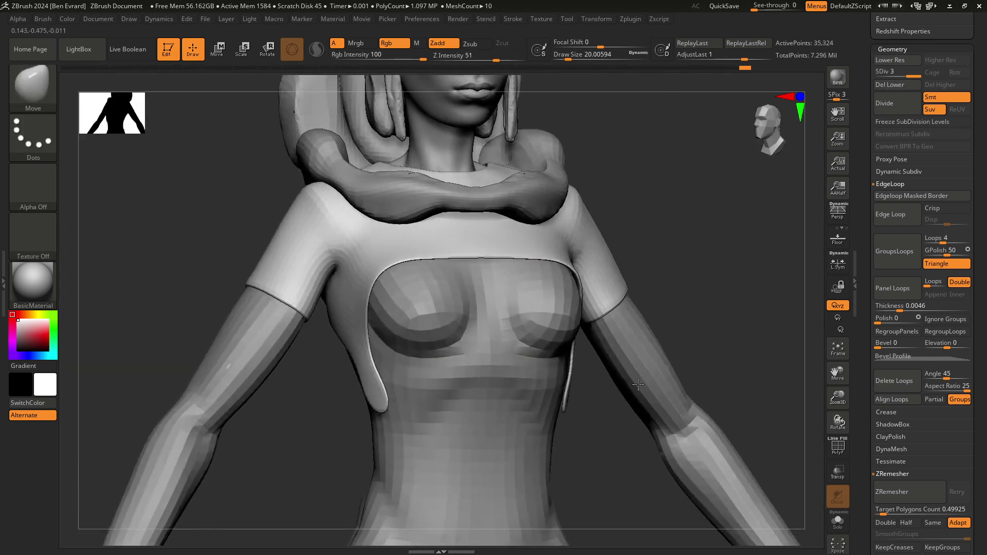
scroll(657, 268, "up", 3)
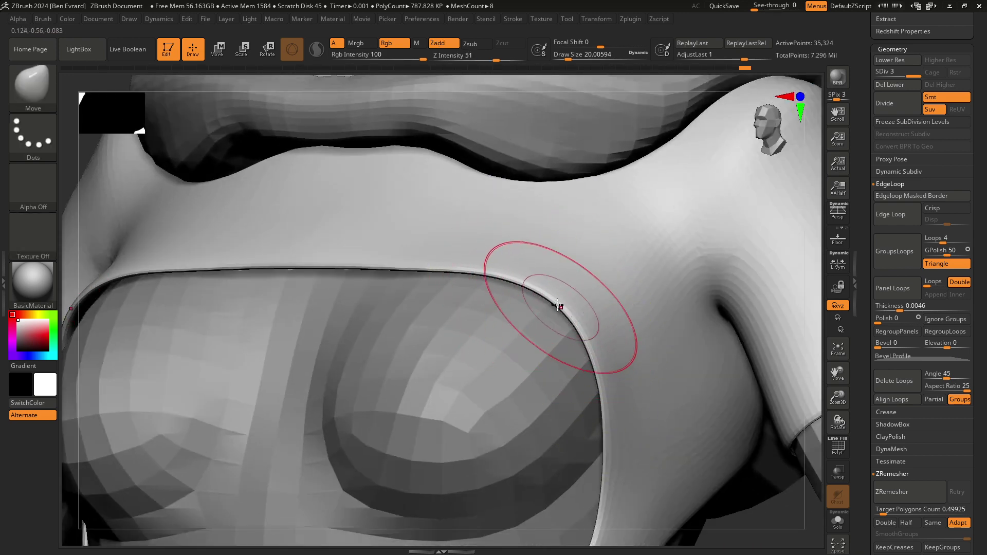
- Show polygroup colours and wireframe again and orbit the torso to inspect the rim topology
left_click(833, 452)
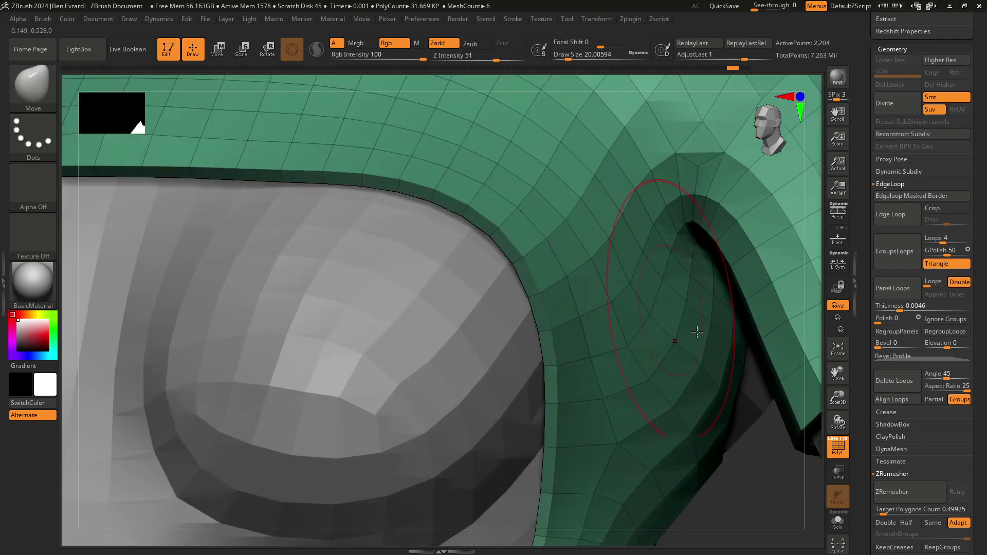
key("ctrl+shift")
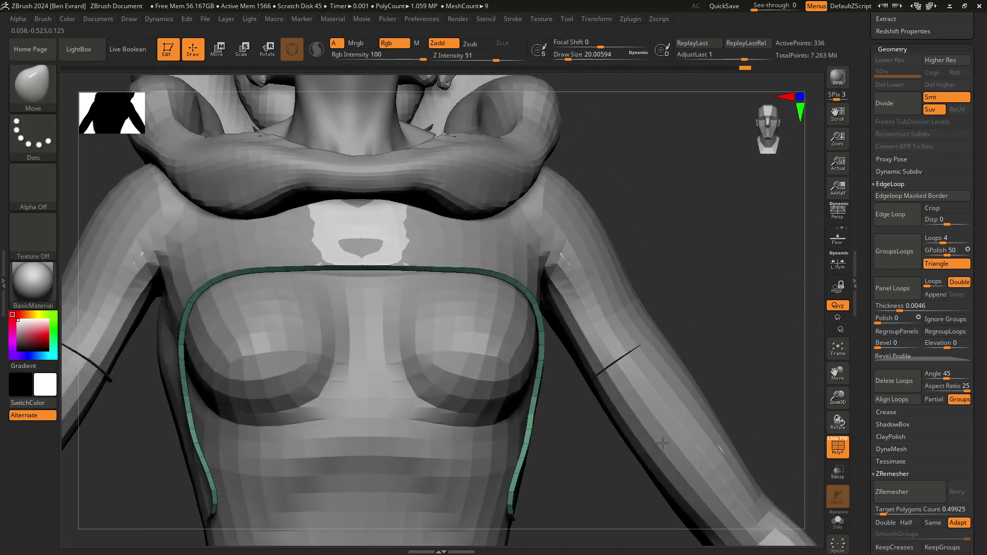
right_click_drag(663, 443, 622, 409)
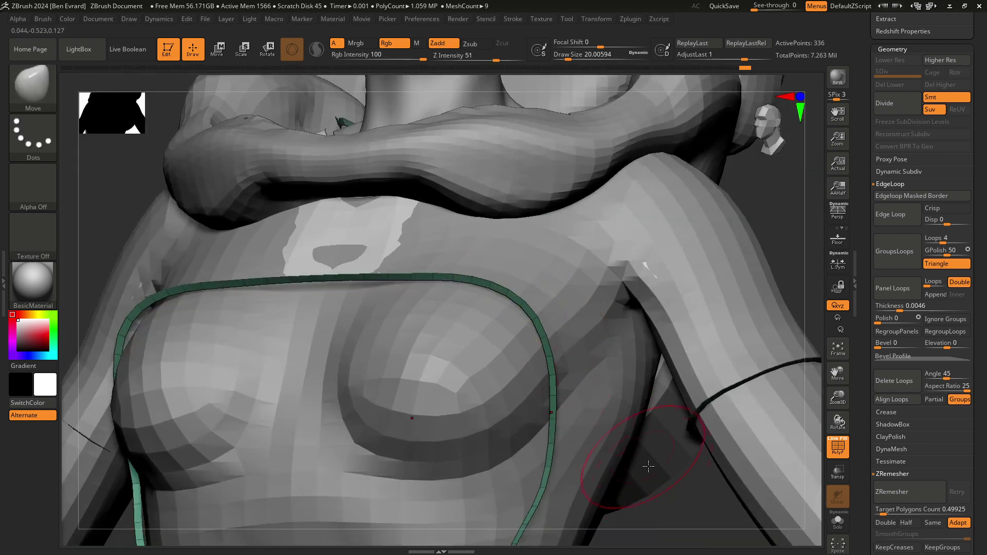
key("ctrl+shift")
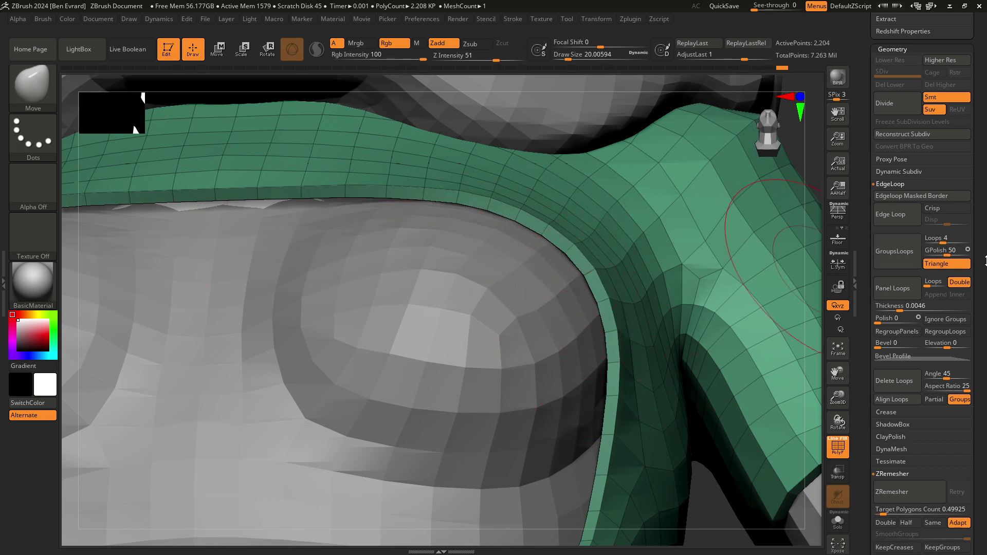
- Lower the Crease level from 15 to 2 in Geometry > Crease to crease the top's polygroup borders
scroll(972, 242, "down", 2)
scroll(958, 214, "down", 2)
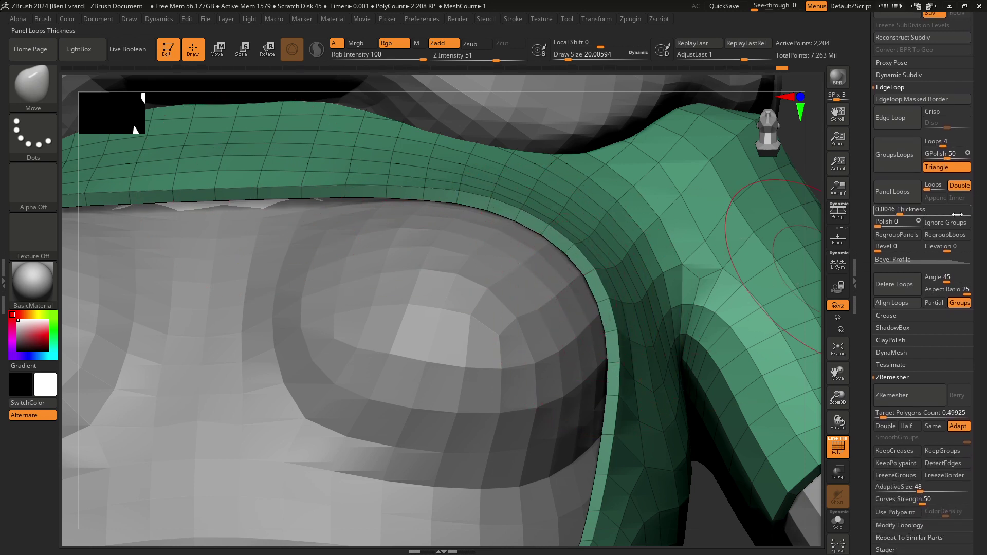
left_click(895, 318)
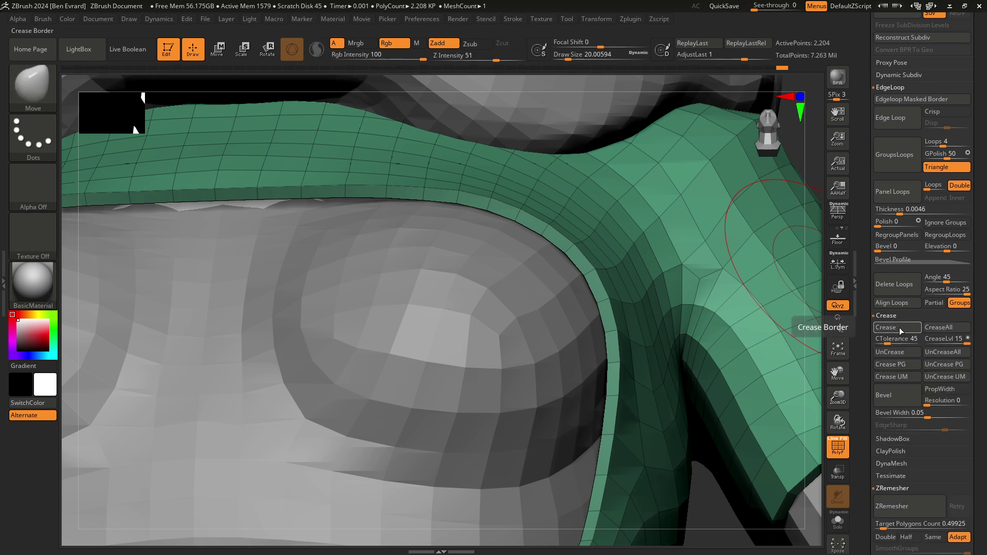
left_click_drag(944, 340, 930, 344)
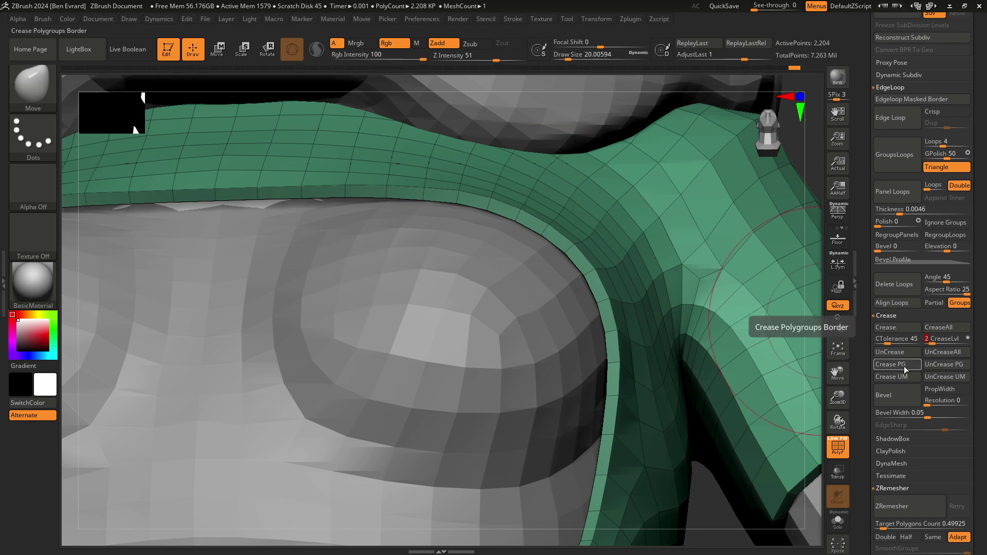
scroll(537, 241, "up", 2)
scroll(535, 239, "up", 2)
scroll(540, 256, "up", 2)
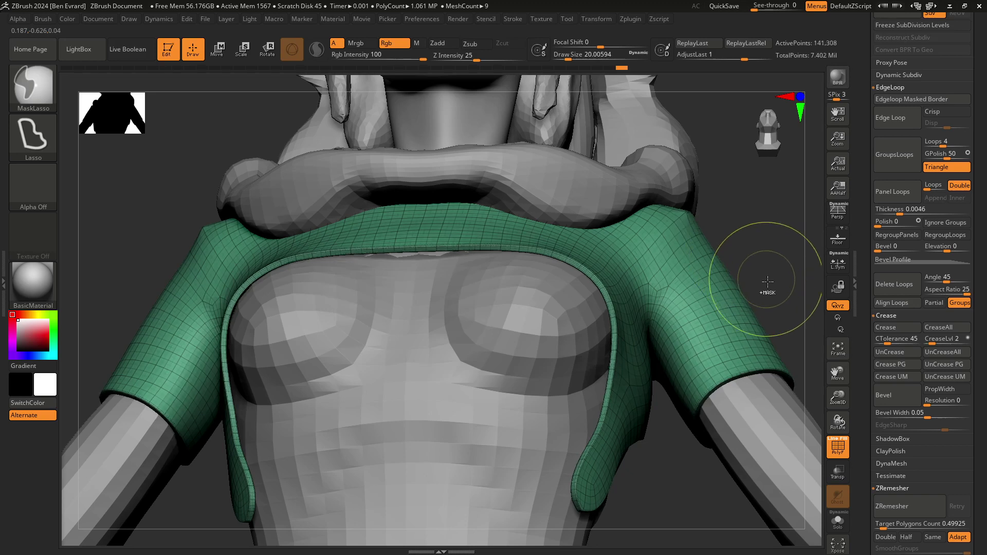
left_click(836, 445)
mouse_move(763, 275)
right_mouse_down()
mouse_move(770, 282)
mouse_move(594, 303)
right_mouse_up()
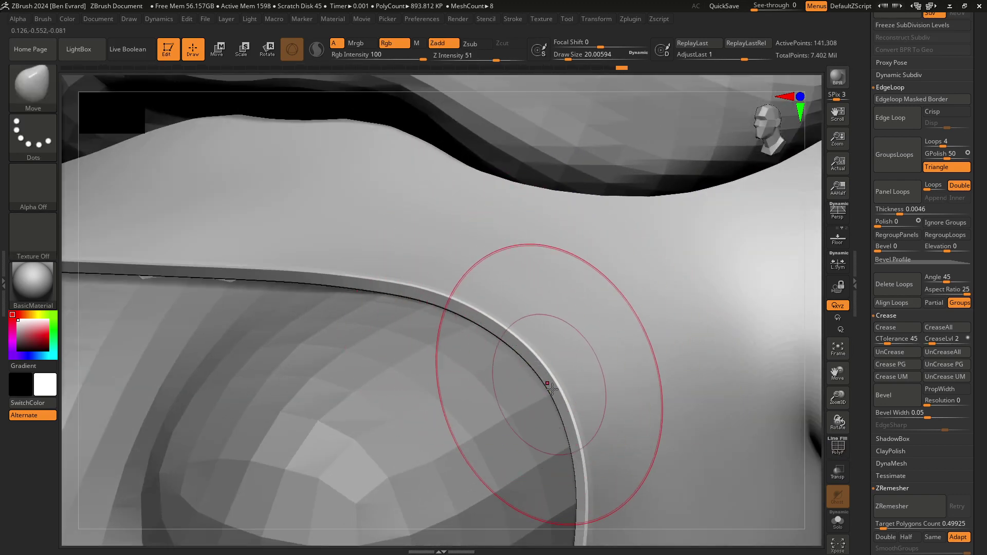
mouse_move(567, 347)
right_mouse_down("alt")
mouse_move(504, 297)
mouse_move(742, 370)
mouse_move(711, 399)
mouse_move(584, 331)
mouse_move(584, 441)
mouse_move(699, 421)
mouse_move(710, 406)
mouse_move(639, 380)
mouse_move(661, 309)
mouse_move(710, 321)
mouse_move(546, 375)
mouse_move(510, 399)
mouse_move(579, 324)
mouse_move(562, 331)
mouse_move(566, 364)
mouse_move(529, 318)
mouse_move(632, 354)
mouse_move(623, 375)
mouse_move(639, 308)
mouse_move(577, 293)
mouse_move(670, 351)
mouse_move(616, 389)
right_mouse_up("alt")
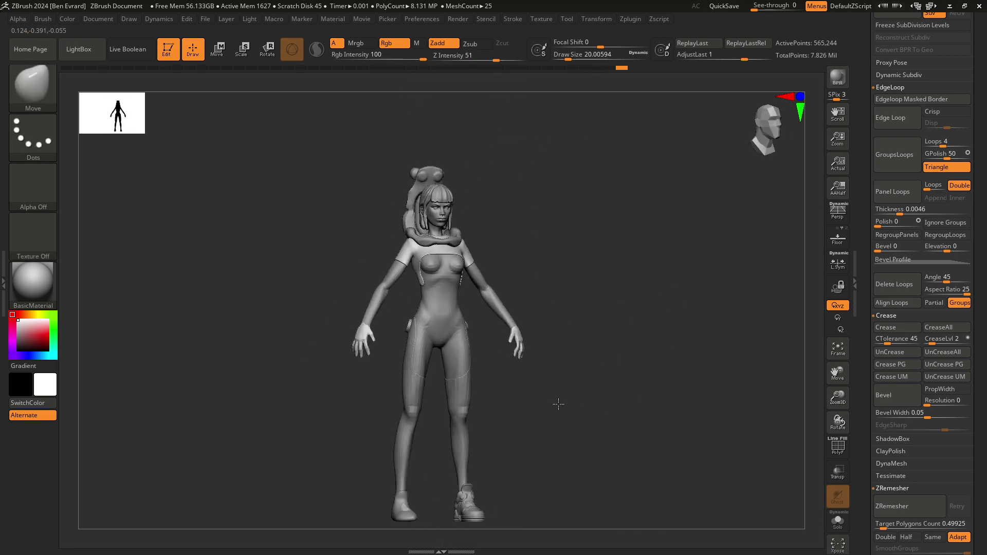
mouse_move(542, 359)
right_mouse_down("ctrl")
mouse_move(430, 260)
mouse_move(434, 282)
mouse_move(569, 418)
right_mouse_up("ctrl")
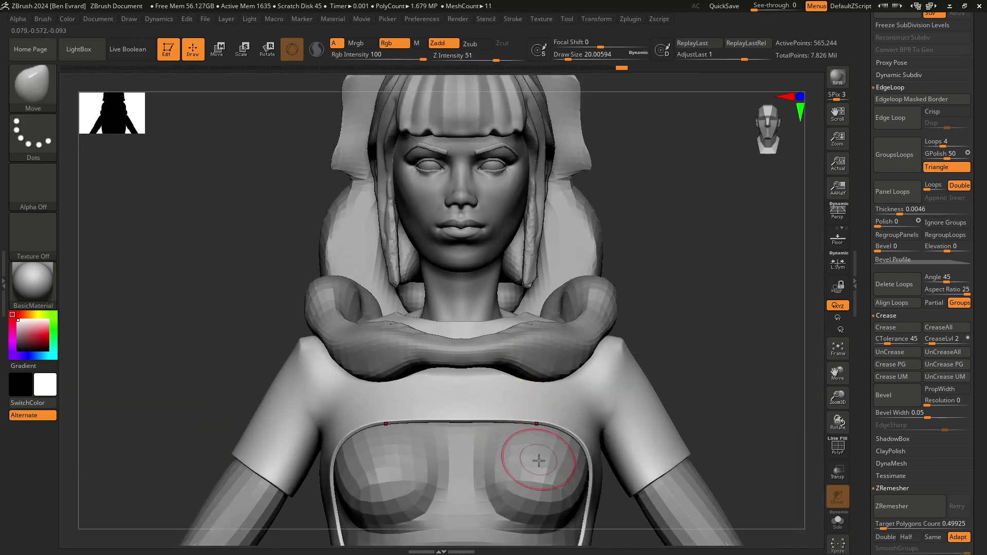
mouse_move(535, 457)
right_mouse_down("ctrl")
mouse_move(529, 352)
mouse_move(641, 291)
mouse_move(592, 308)
mouse_move(507, 419)
right_mouse_up("ctrl")
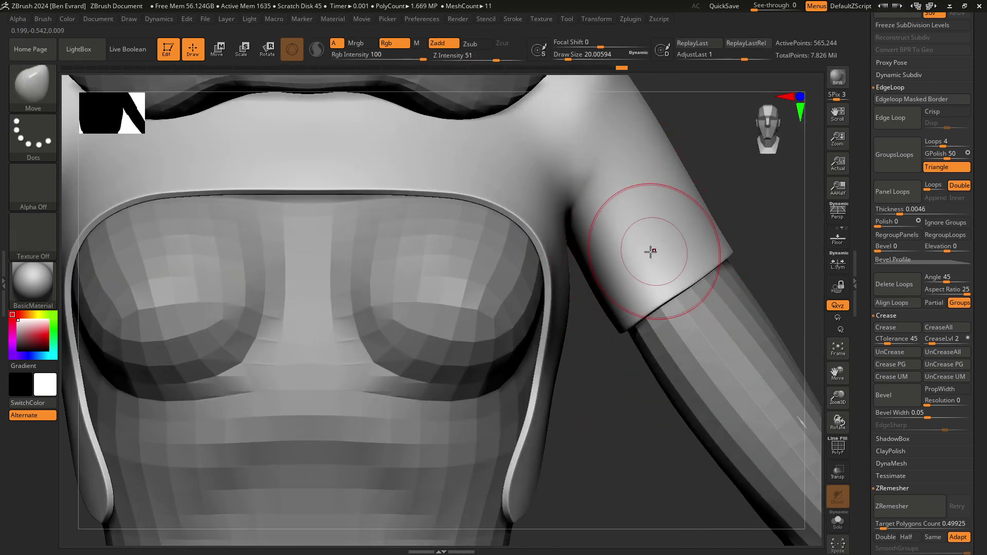
mouse_move(645, 249)
right_mouse_down("ctrl")
mouse_move(663, 227)
mouse_move(677, 264)
mouse_move(611, 285)
mouse_move(590, 186)
right_mouse_up("ctrl")
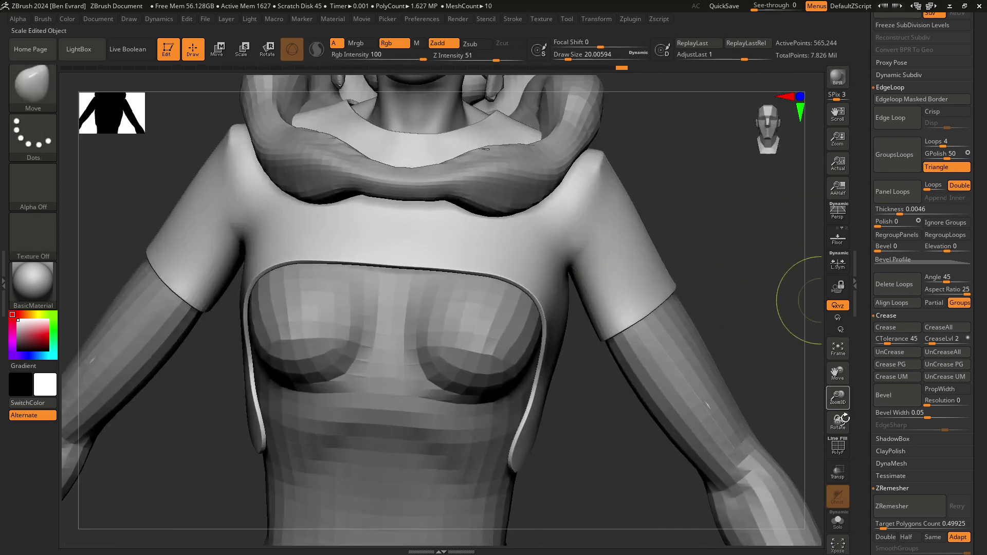
left_click(838, 446)
right_click_drag(738, 357, 599, 291)
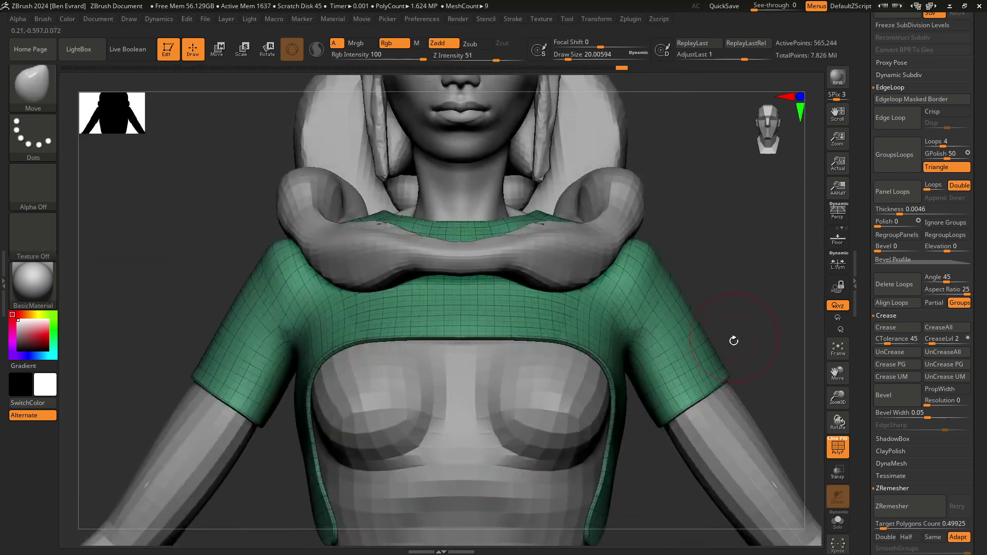
scroll(941, 323, "up", 2)
scroll(936, 308, "up", 3)
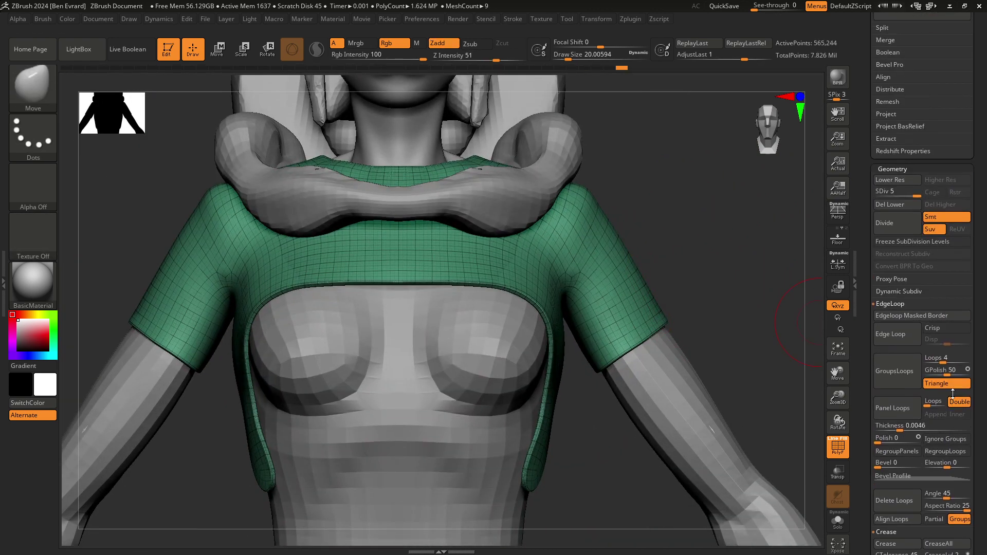
scroll(926, 258, "up", 2)
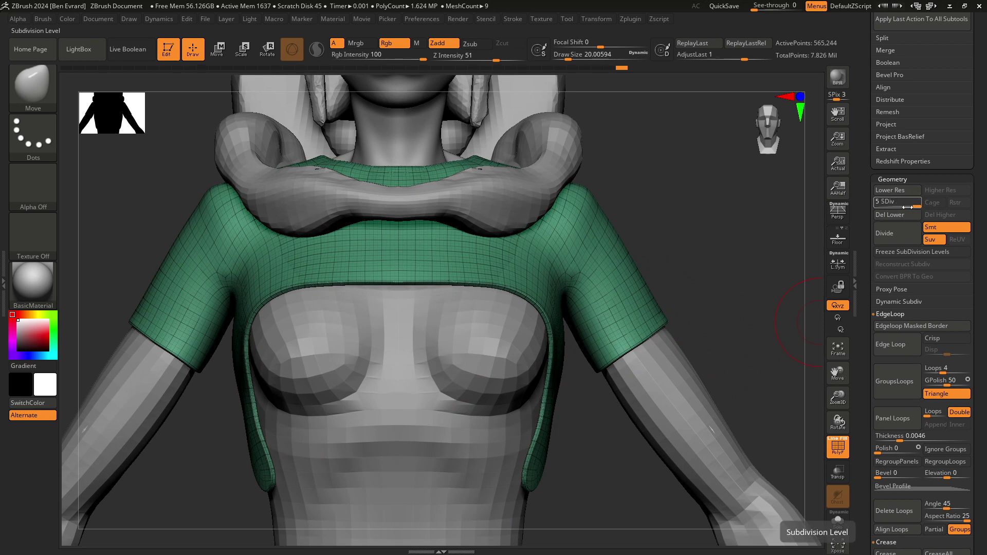
left_click_drag(911, 206, 869, 201)
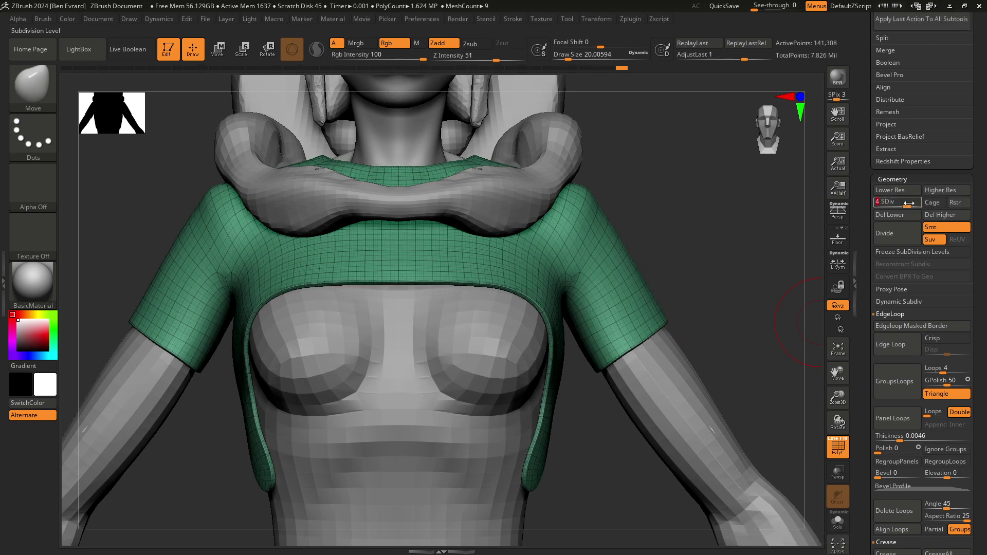
left_click(896, 215)
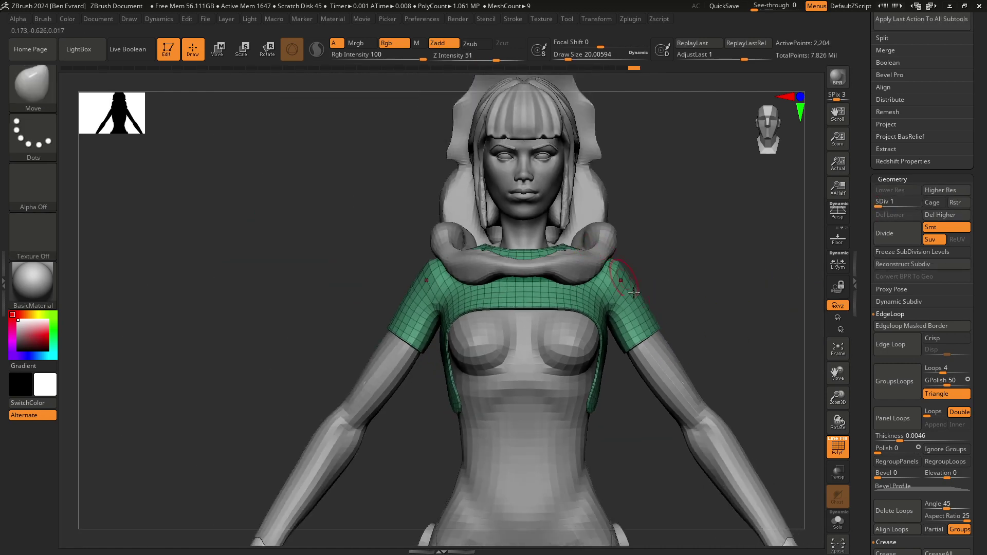
right_click_drag(565, 308, 643, 351, "ctrl")
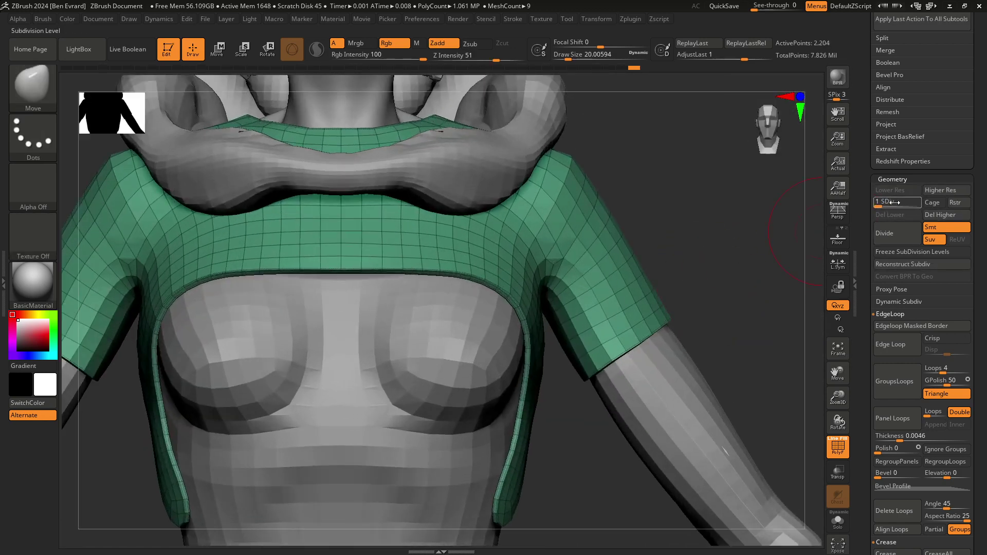
left_click_drag(899, 204, 889, 204)
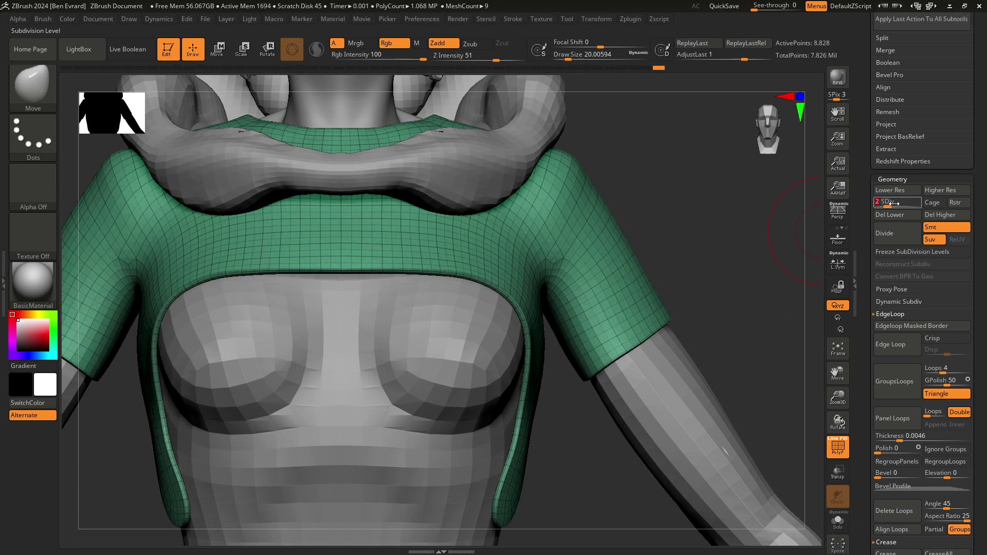
mouse_move(905, 205)
left_mouse_down()
mouse_move(881, 206)
mouse_move(917, 206)
left_mouse_up()
key("f")
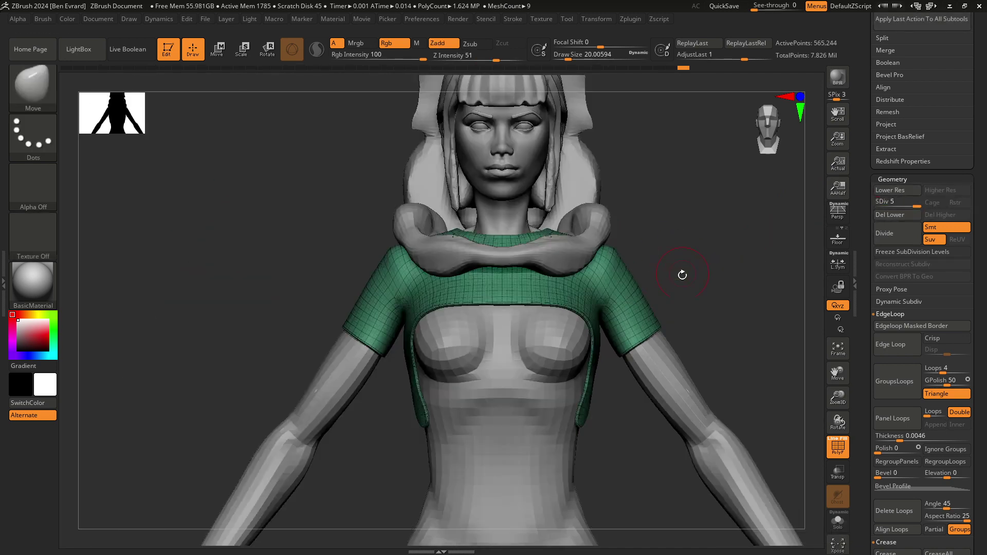
- Resize the brush to about 46, then about 25, while viewing the top from the side
mouse_move(680, 275)
right_mouse_down()
mouse_move(679, 312)
mouse_move(612, 278)
mouse_move(580, 279)
mouse_move(524, 170)
right_mouse_up()
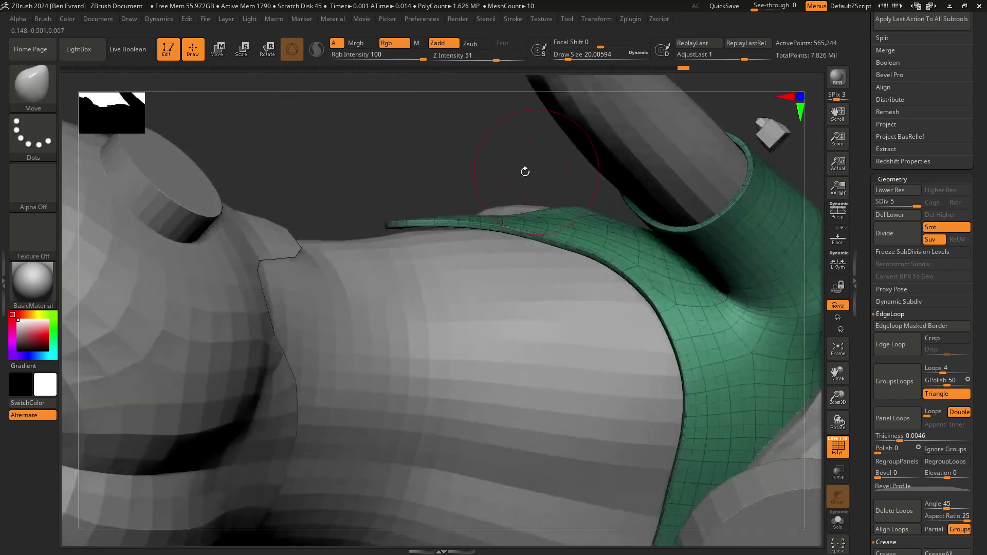
right_click(524, 169)
left_click_drag(391, 221, 407, 221)
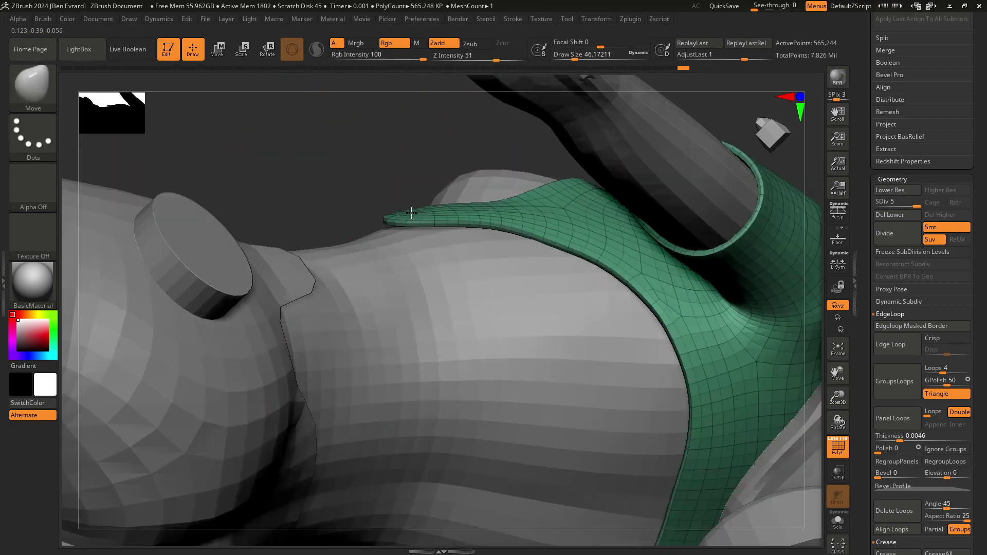
mouse_move(342, 177)
right_mouse_down()
mouse_move(418, 287)
mouse_move(426, 161)
mouse_move(496, 326)
right_mouse_up()
right_click_drag(570, 358, 427, 360)
right_click(426, 359)
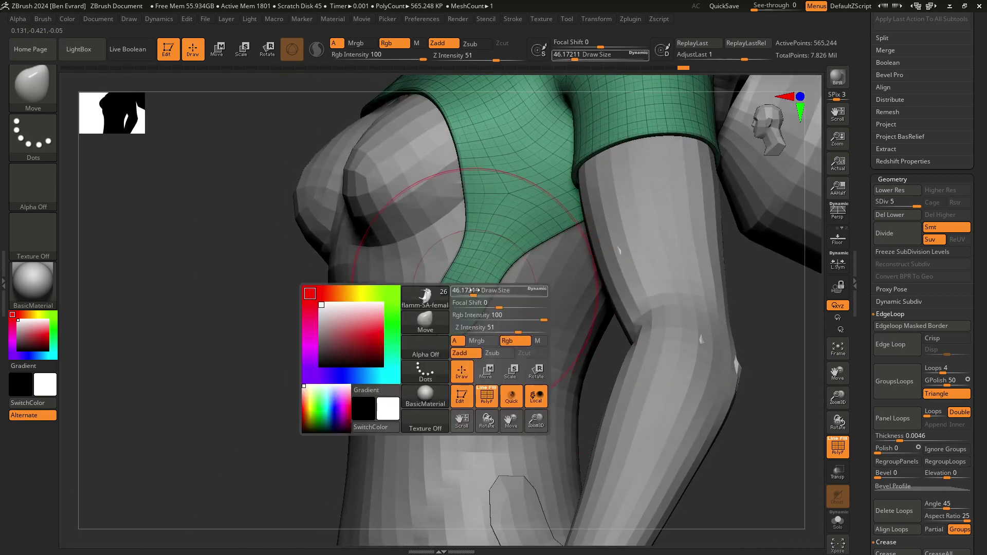
left_click_drag(545, 292, 524, 292)
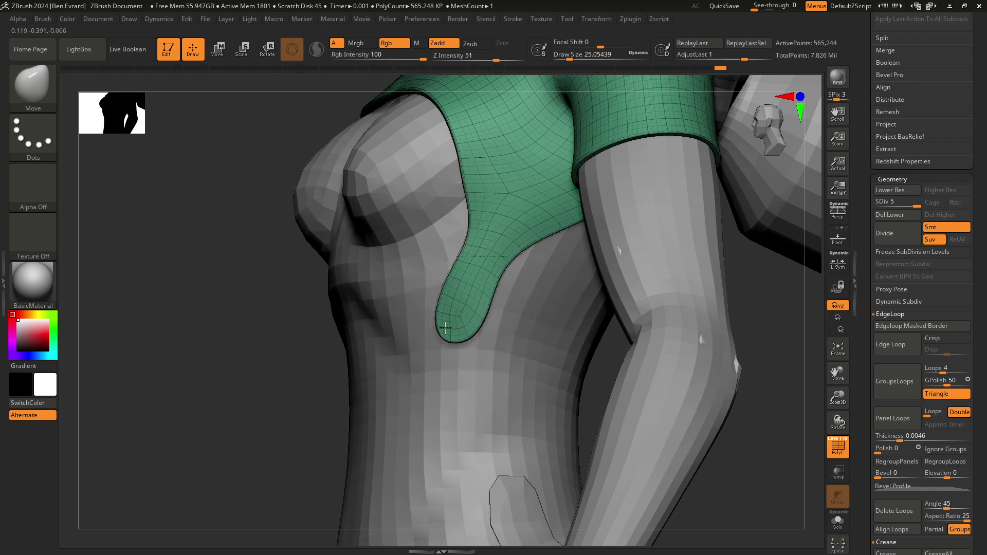
- Preview the lower subdivision levels, then set the top to SDiv 2 and check it from several angles
left_click(896, 192)
key("d")
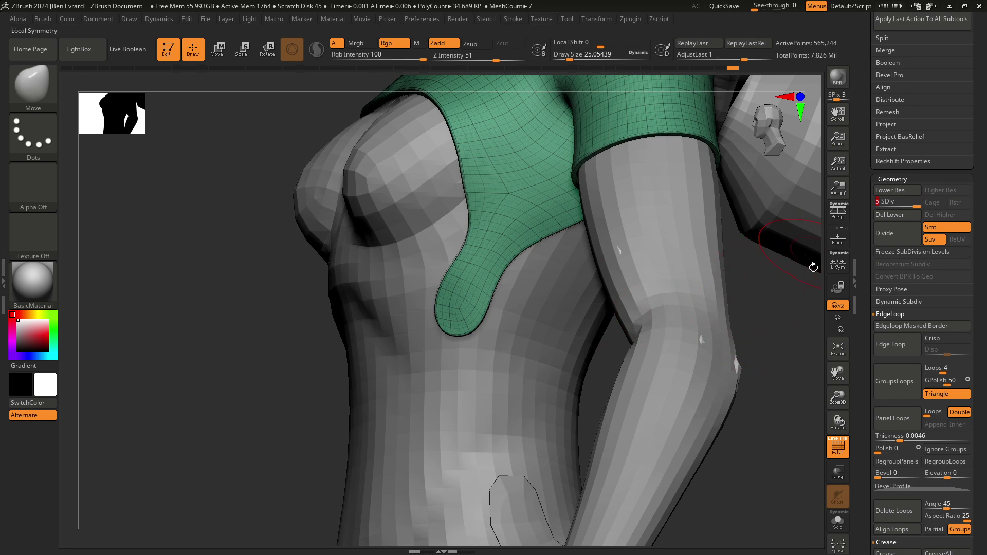
left_click_drag(814, 267, 583, 257)
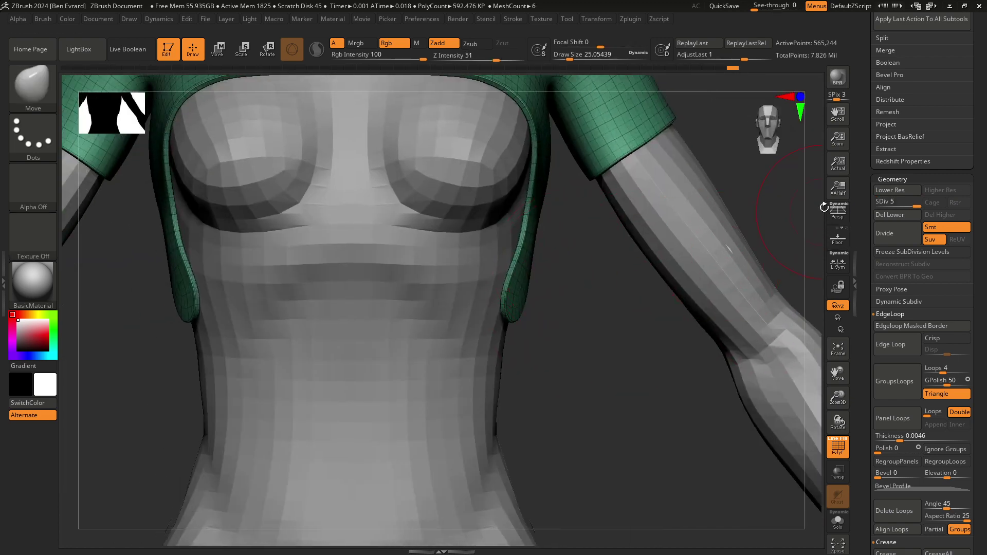
left_click_drag(890, 204, 917, 206)
scroll(566, 288, "down", 2)
scroll(576, 360, "up", 1)
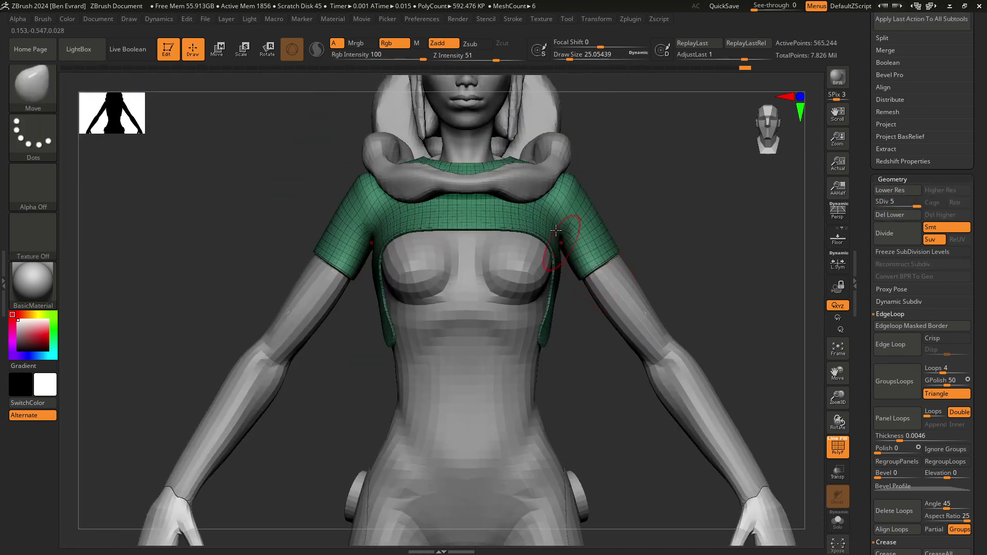
scroll(585, 380, "up", 2)
scroll(585, 380, "down", 2)
left_click_drag(602, 315, 617, 312)
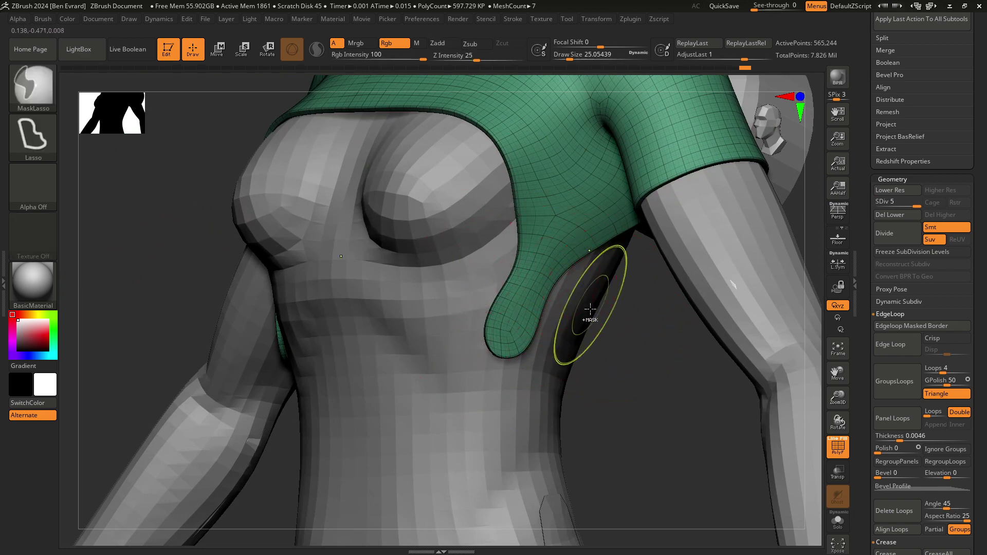
mouse_move(590, 316)
left_mouse_down("shift")
mouse_move(584, 237)
mouse_move(637, 251)
left_mouse_up("shift")
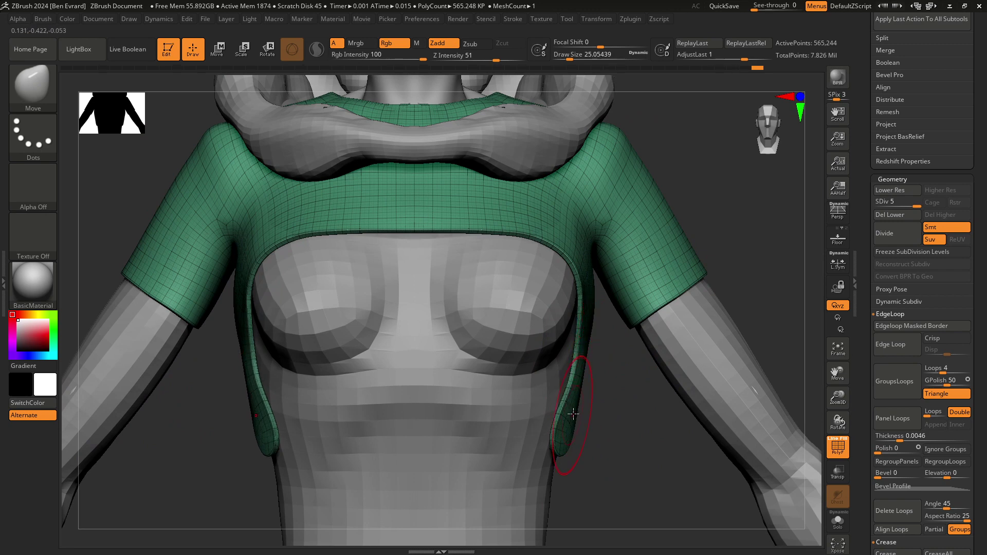
left_click_drag(573, 413, 607, 352)
left_click_drag(662, 416, 562, 311)
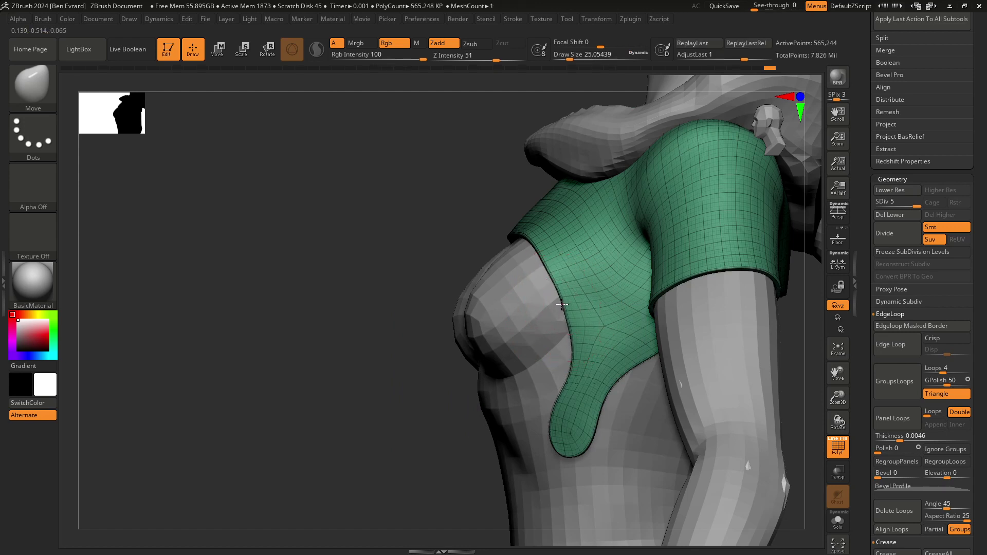
left_click(892, 199)
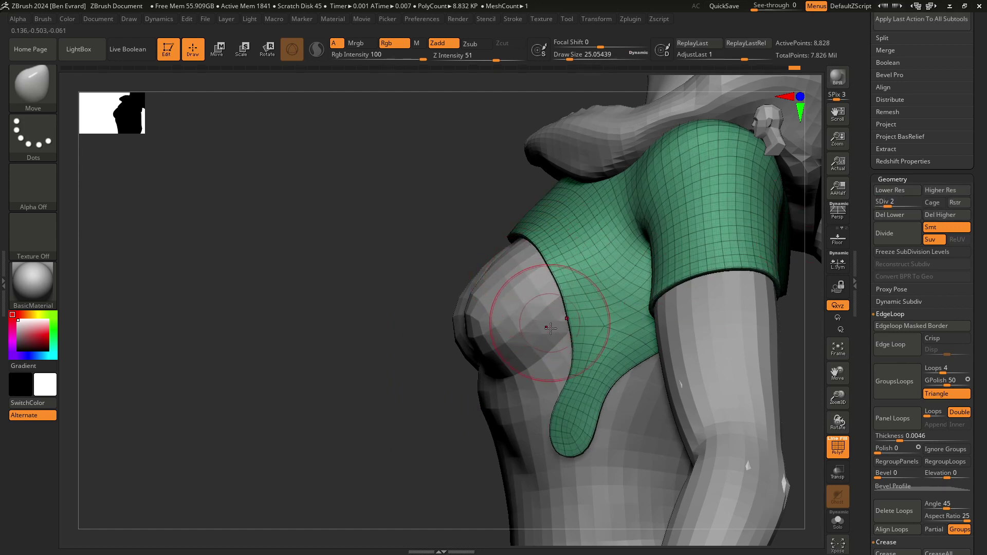
- Shrink the brush size to about 15 and frame the chest for detail work
mouse_move(472, 247)
left_mouse_down()
mouse_move(603, 380)
mouse_move(617, 280)
left_mouse_up()
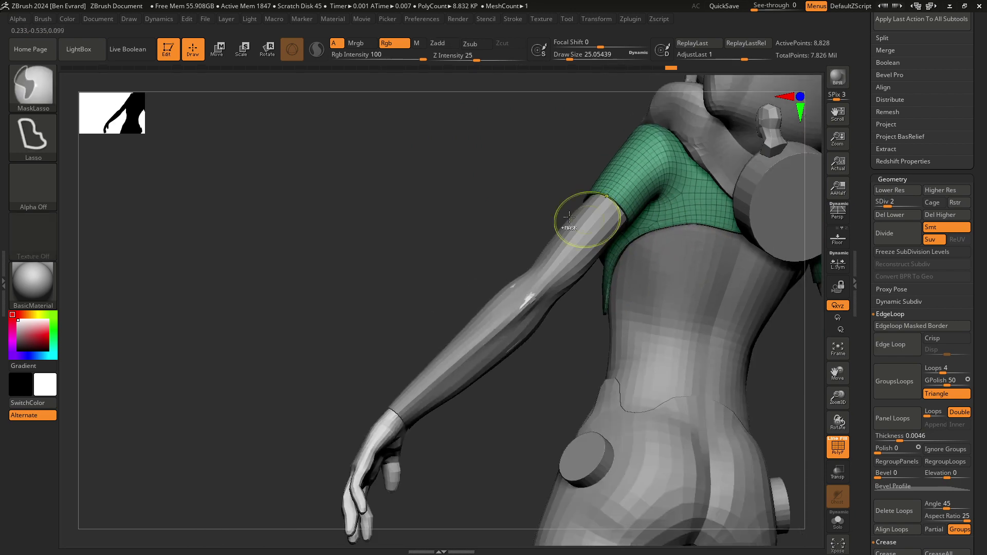
mouse_move(671, 232)
left_mouse_down("shift")
mouse_move(698, 291)
mouse_move(639, 276)
mouse_move(661, 281)
mouse_move(583, 297)
mouse_move(610, 293)
mouse_move(599, 227)
left_mouse_up("shift")
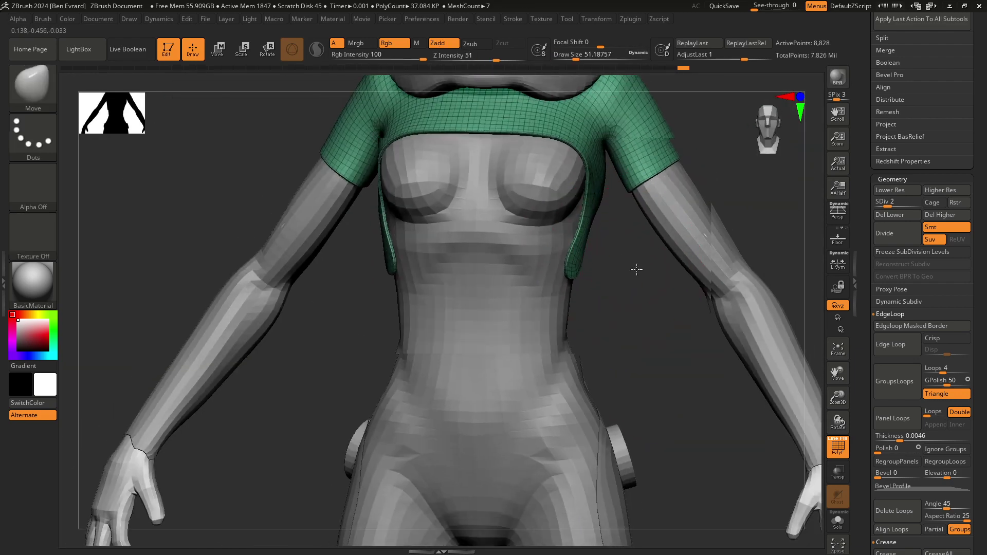
left_click_drag(637, 269, 616, 282, "alt")
key("space")
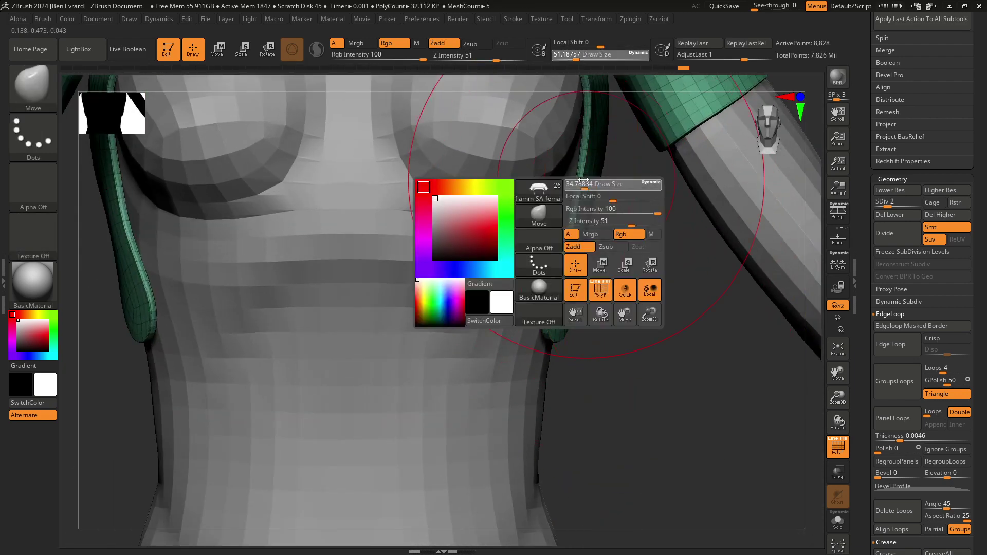
left_click_drag(591, 203, 566, 202)
mouse_move(616, 282)
left_mouse_down("alt")
mouse_move(600, 213)
mouse_move(639, 251)
left_mouse_up("alt")
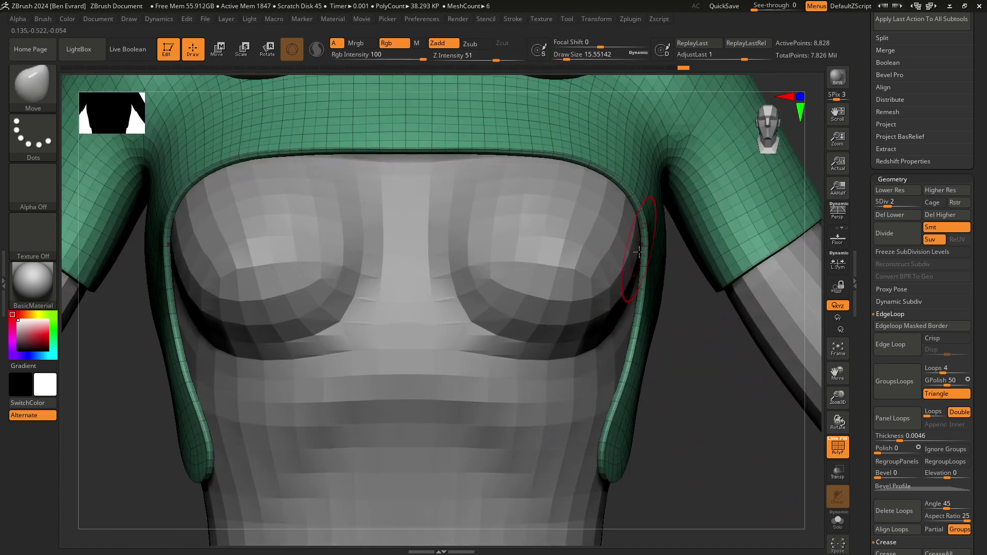
left_click_drag(646, 333, 440, 176, "alt")
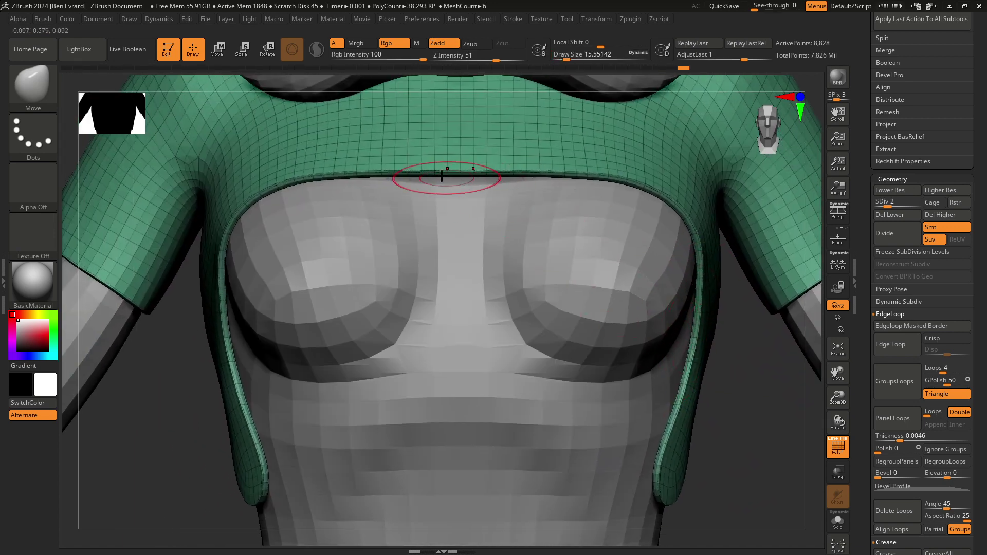
left_click_drag(584, 282, 595, 308, "alt")
mouse_move(734, 434)
left_mouse_down("alt")
mouse_move(656, 293)
mouse_move(510, 241)
left_mouse_up("alt")
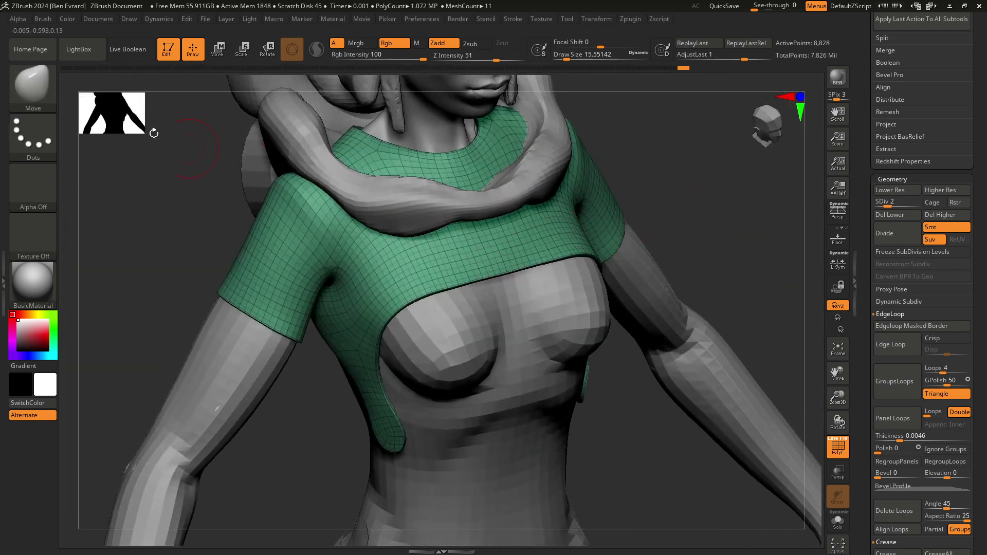
- Select the Standard brush from the S-filtered library and hide the PolyF wireframe
left_click(47, 87)
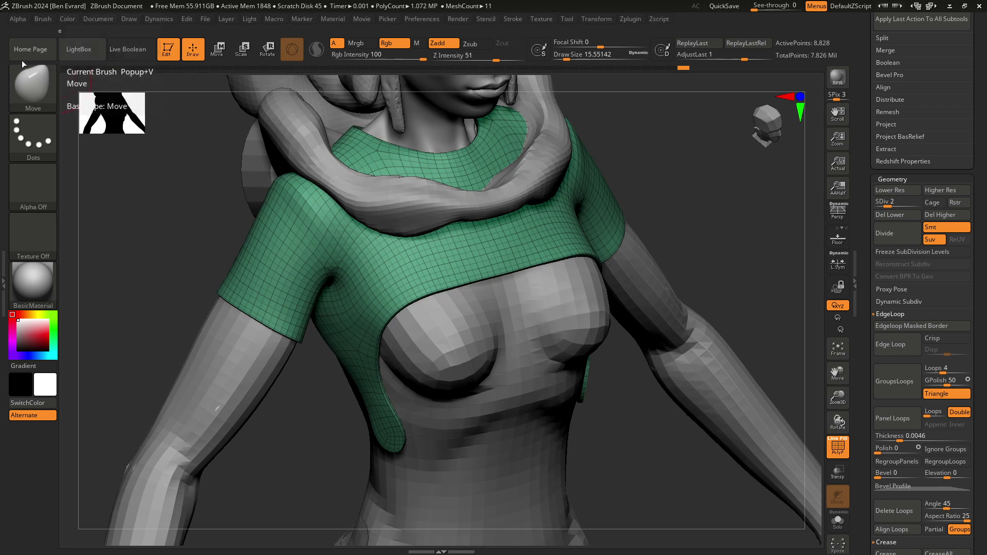
left_click(25, 77)
key("s")
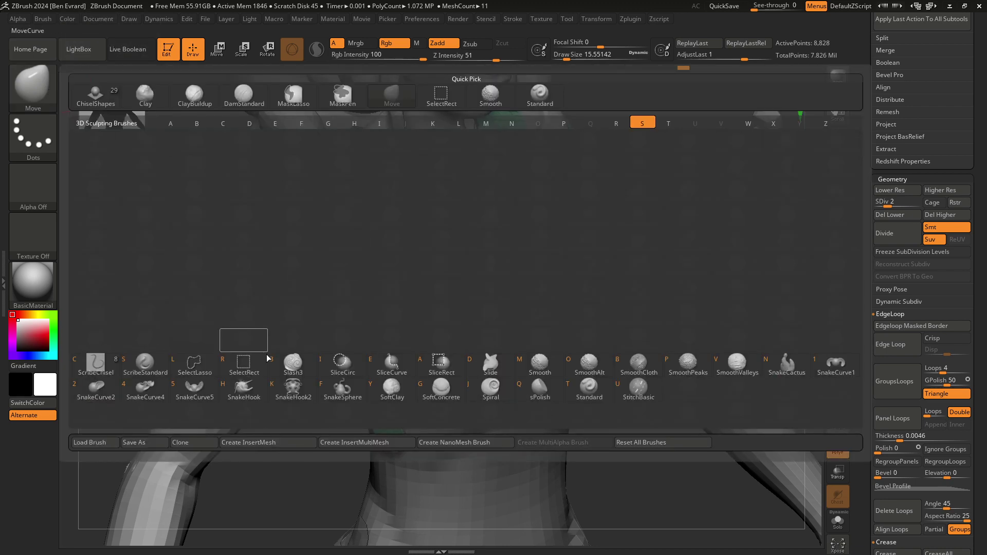
left_click(584, 392)
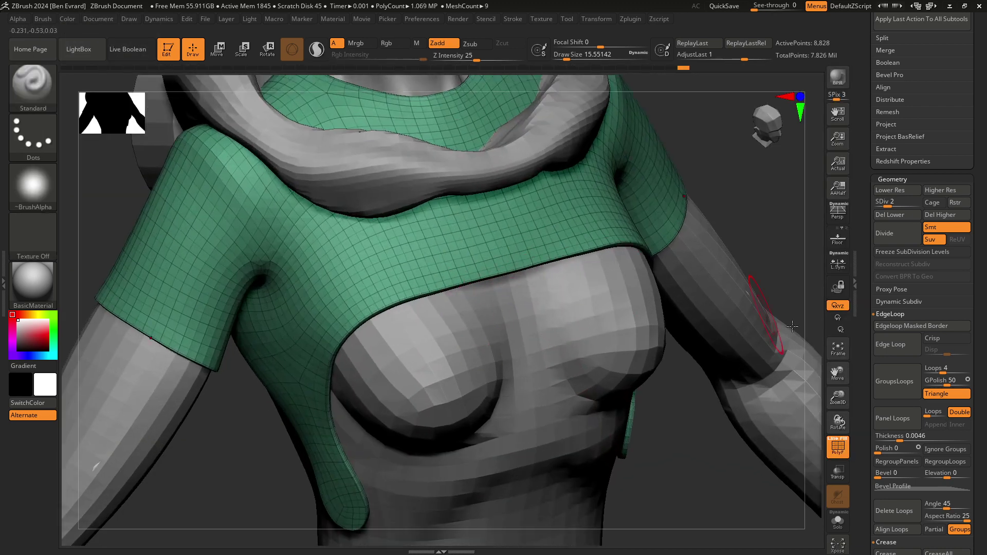
left_click(838, 449)
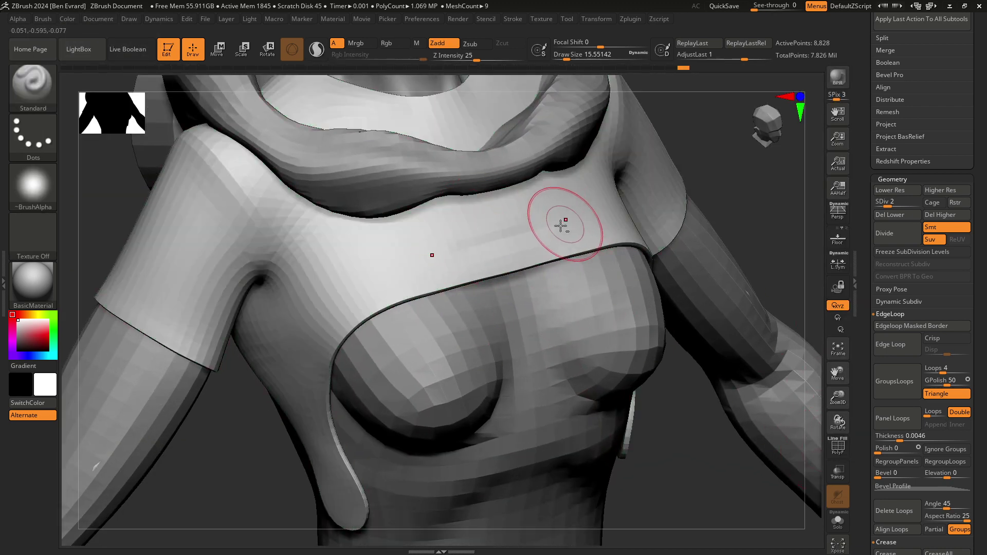
- Sculpt crease grooves across the upper chest below the collar
left_click_drag(427, 253, 484, 237)
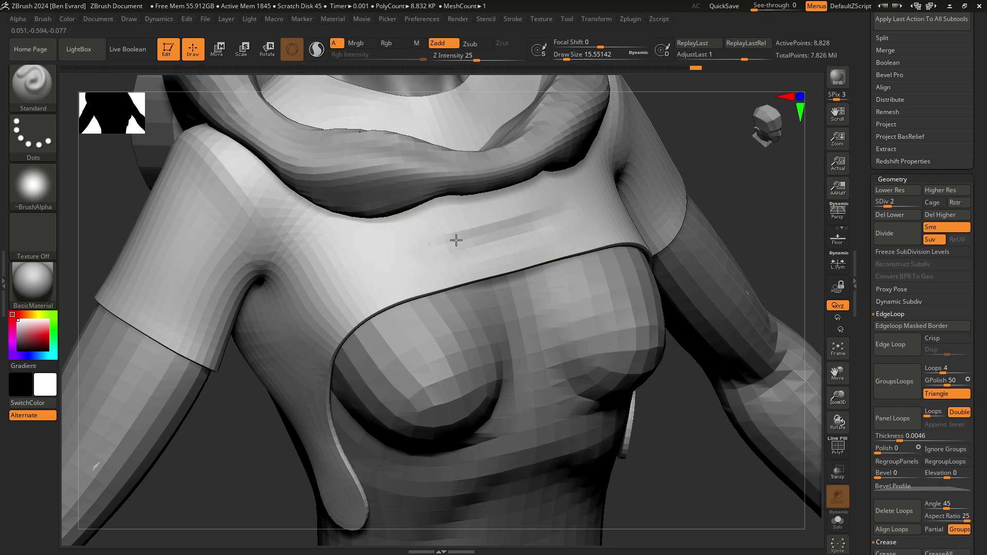
left_click_drag(585, 237, 380, 289)
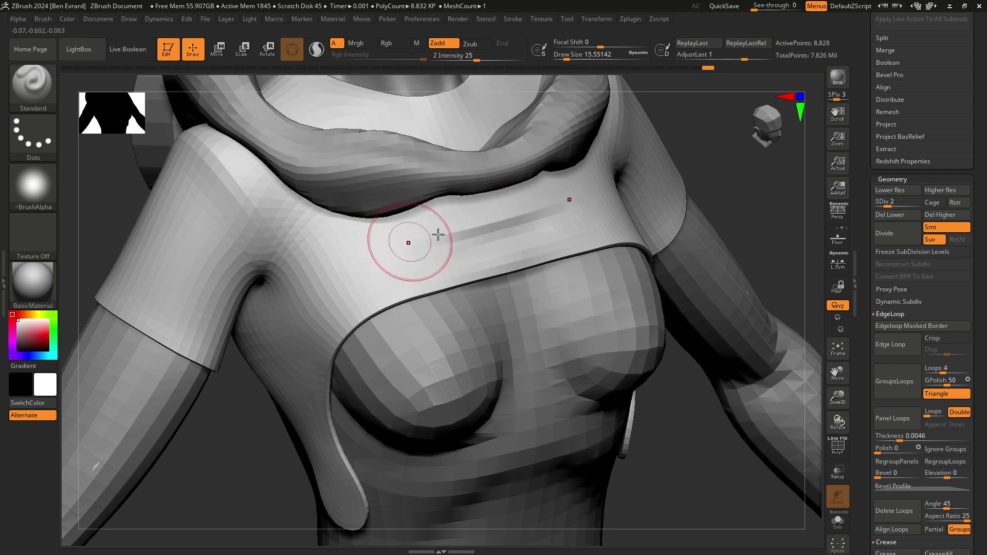
left_click_drag(438, 235, 365, 255)
left_click_drag(557, 223, 436, 238)
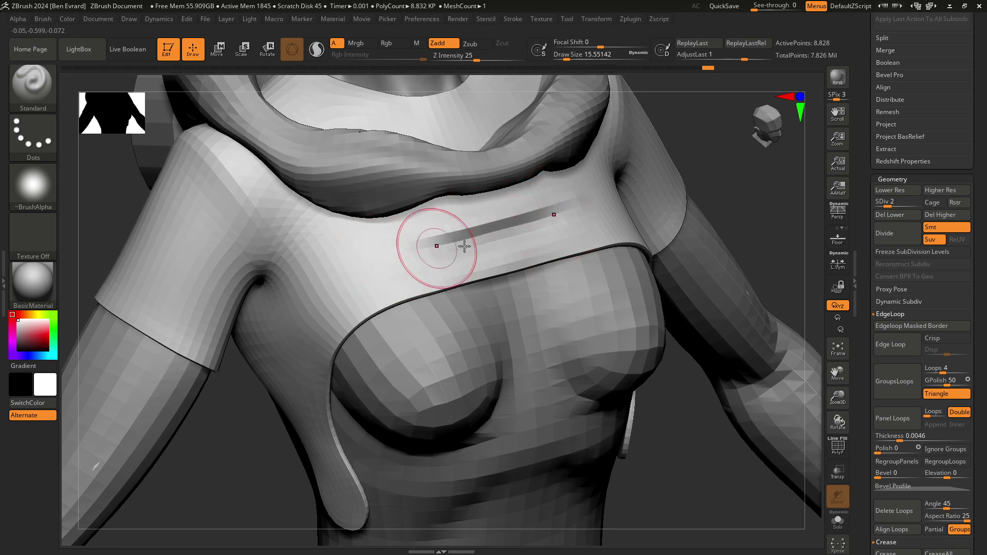
- Orbit around the torso to inspect the new creases, closing in on the shoulder
mouse_move(495, 253)
right_mouse_down("ctrl")
mouse_move(431, 225)
mouse_move(529, 231)
right_mouse_up("ctrl")
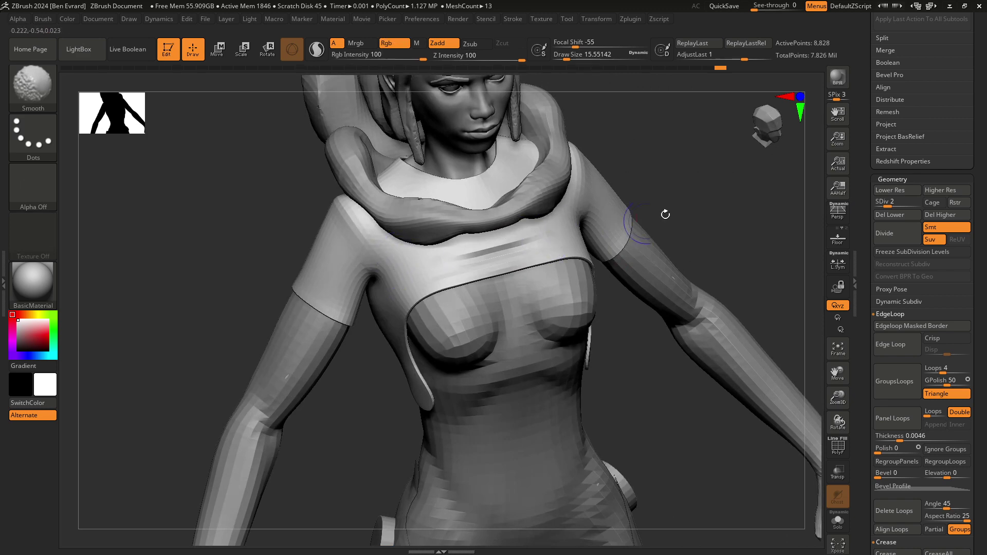
right_click_drag(665, 215, 712, 194, "shift")
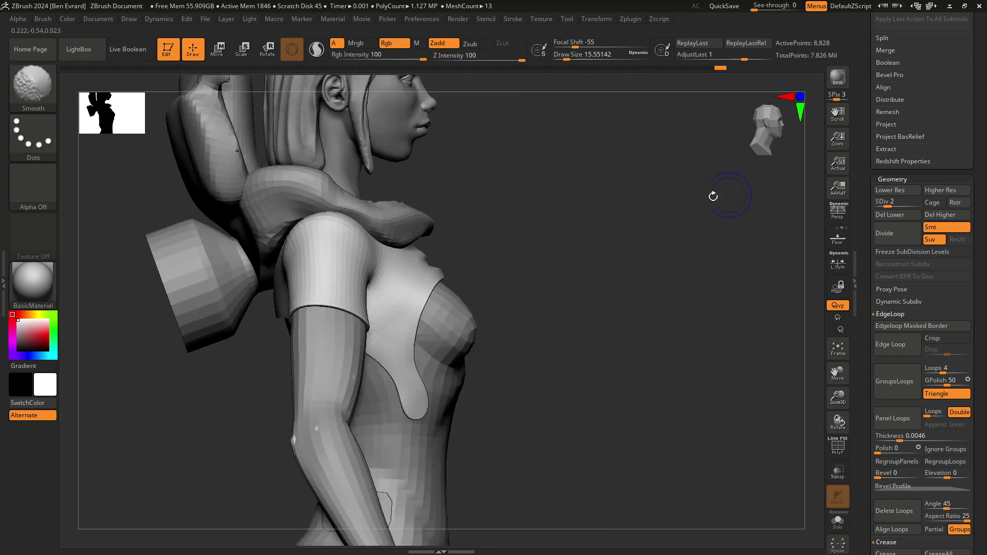
mouse_move(485, 257)
right_mouse_down()
mouse_move(526, 238)
mouse_move(693, 220)
mouse_move(508, 203)
right_mouse_up()
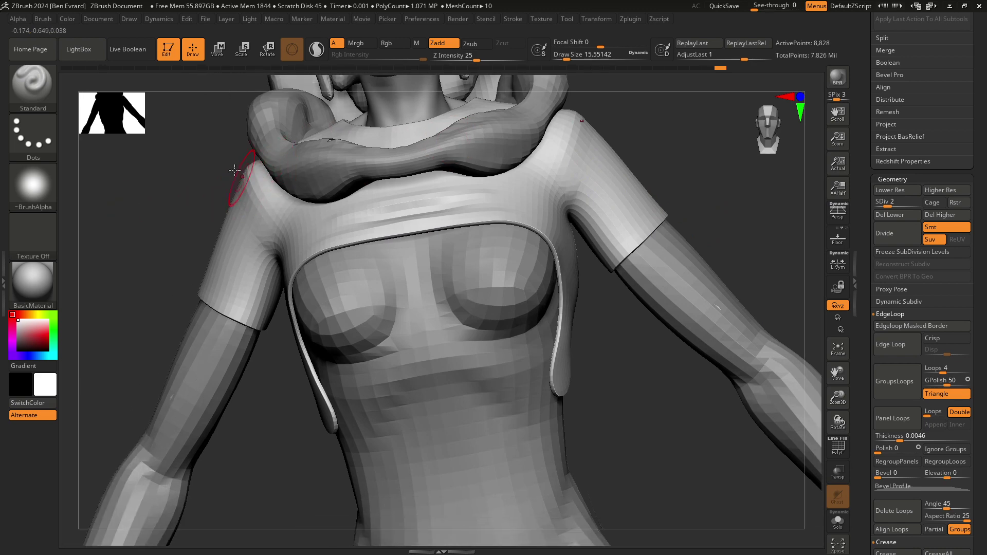
mouse_move(158, 210)
right_mouse_down()
mouse_move(287, 228)
mouse_move(528, 159)
right_mouse_up()
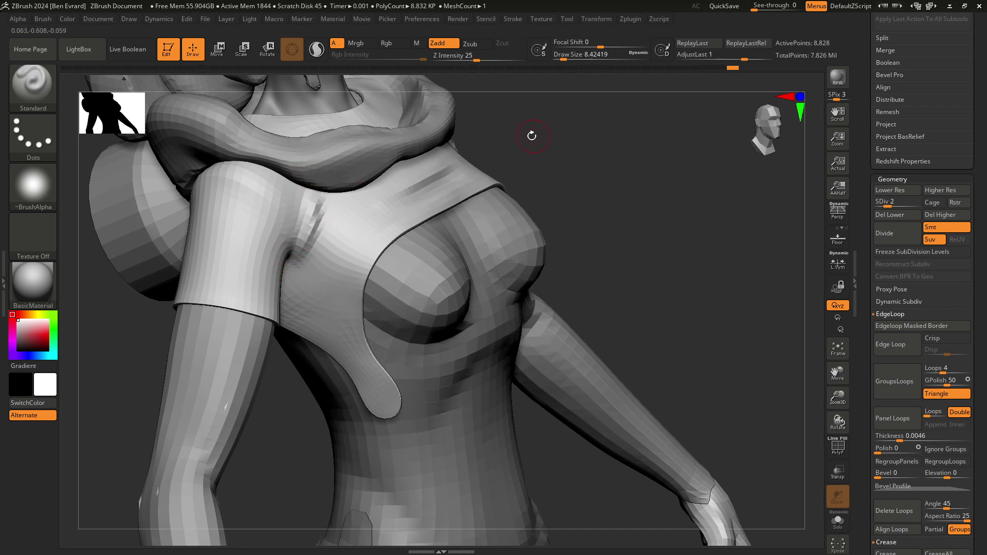
right_click_drag(532, 135, 284, 242)
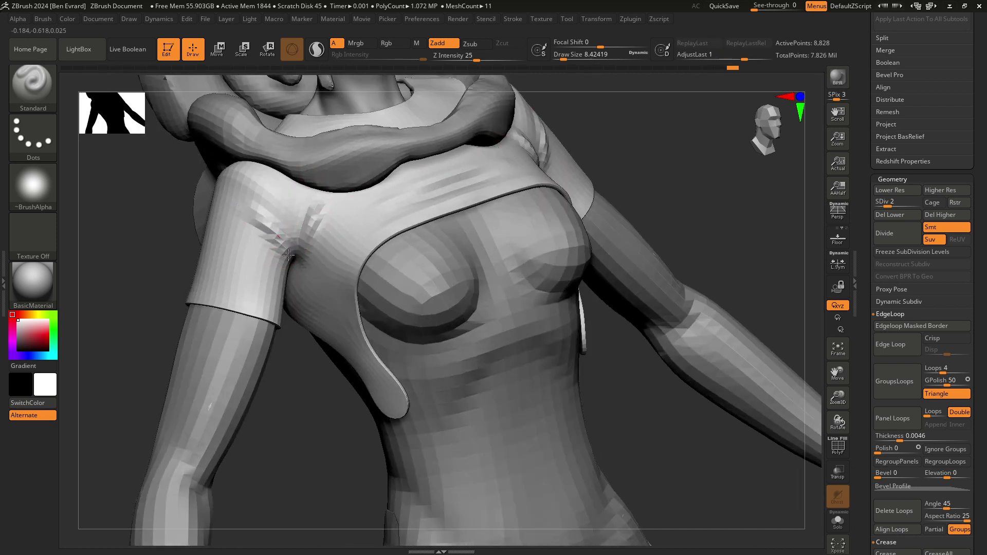
right_click_drag(570, 169, 273, 252, "shift")
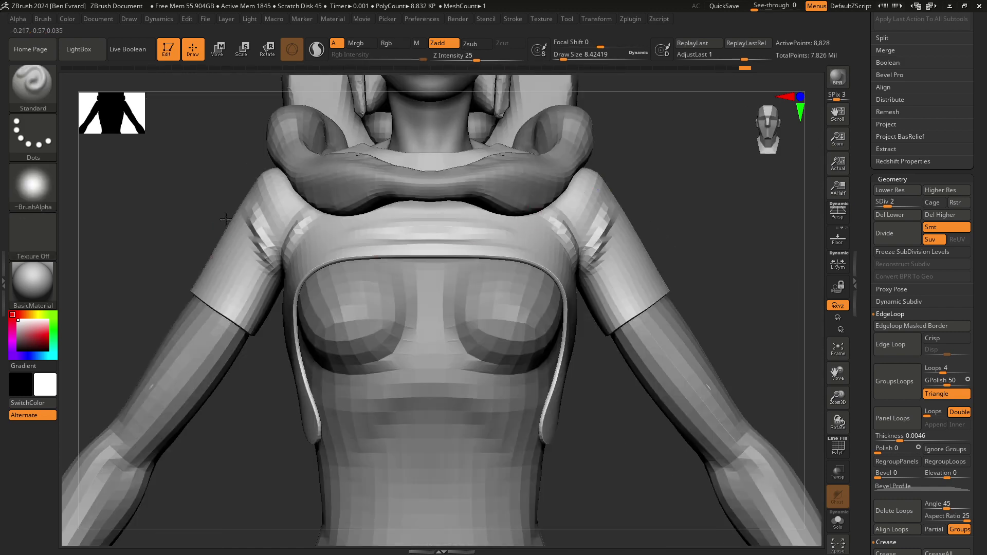
right_click_drag(187, 203, 308, 216)
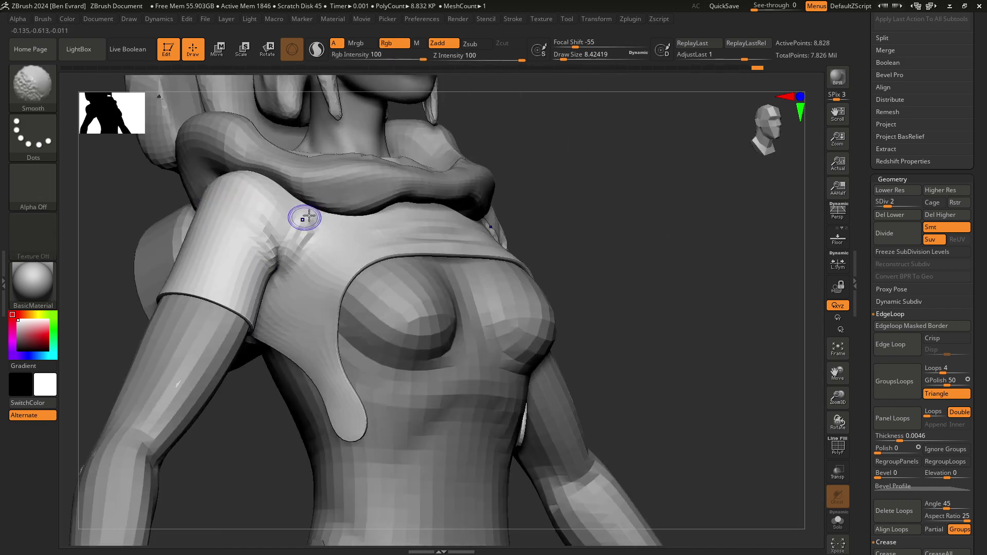
mouse_move(355, 184)
right_mouse_down("shift")
mouse_move(529, 176)
mouse_move(524, 209)
mouse_move(619, 230)
mouse_move(608, 242)
mouse_move(624, 230)
mouse_move(637, 237)
mouse_move(614, 242)
right_mouse_up("shift")
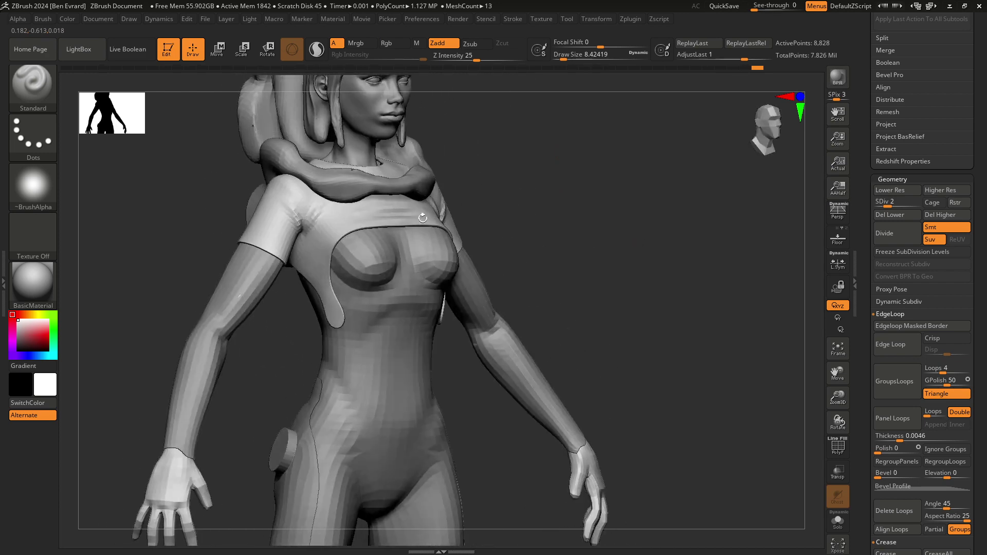
right_click_drag(354, 184, 283, 192)
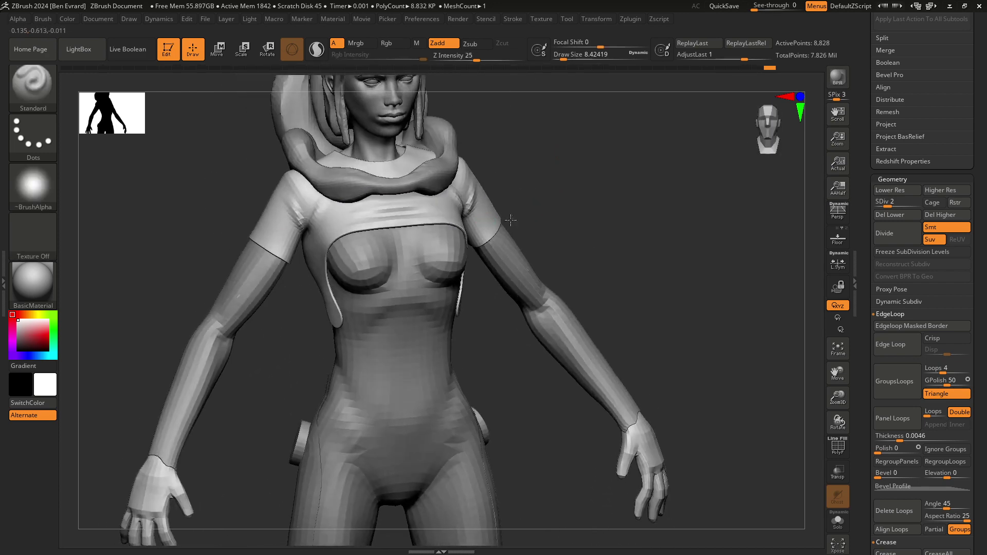
key("shift")
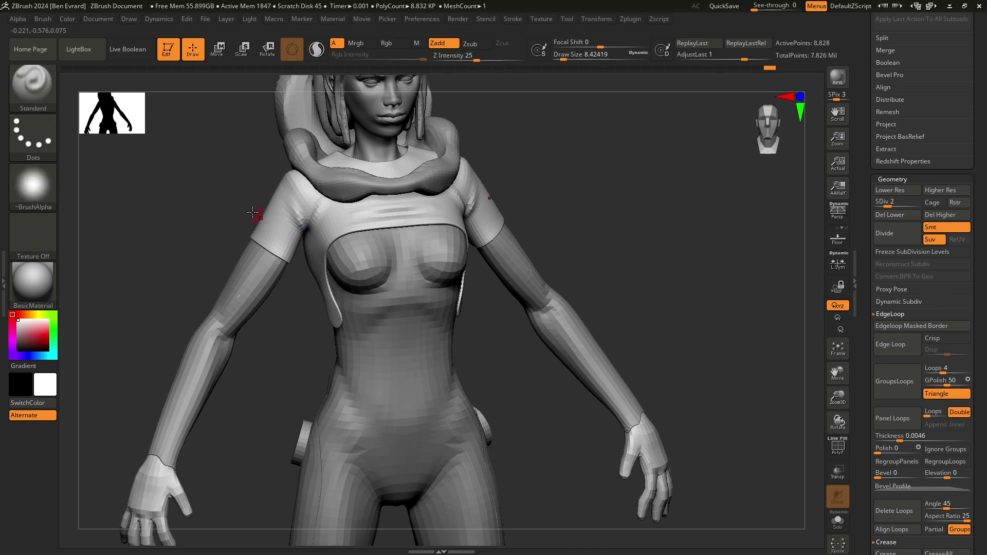
right_click_drag(222, 212, 276, 261, "alt")
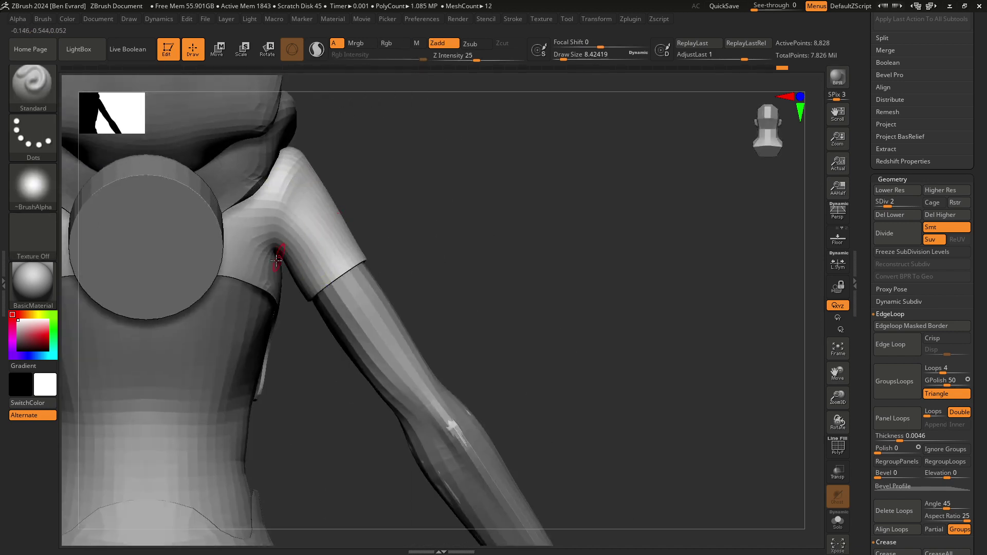
- Smooth the creased shoulder area of the top with the Shift Smooth brush
key("shift")
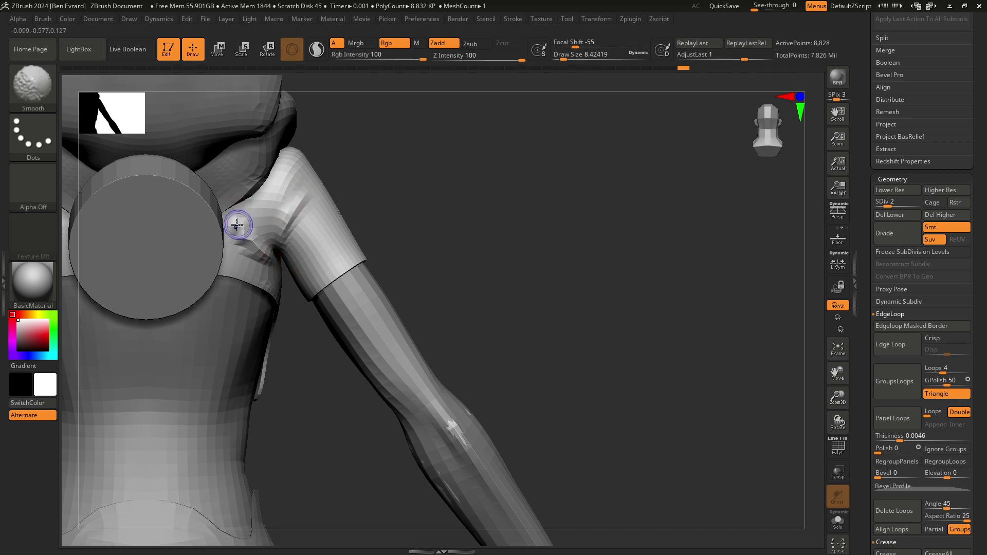
left_click_drag(407, 220, 321, 237)
left_click_drag(242, 226, 248, 261, "shift")
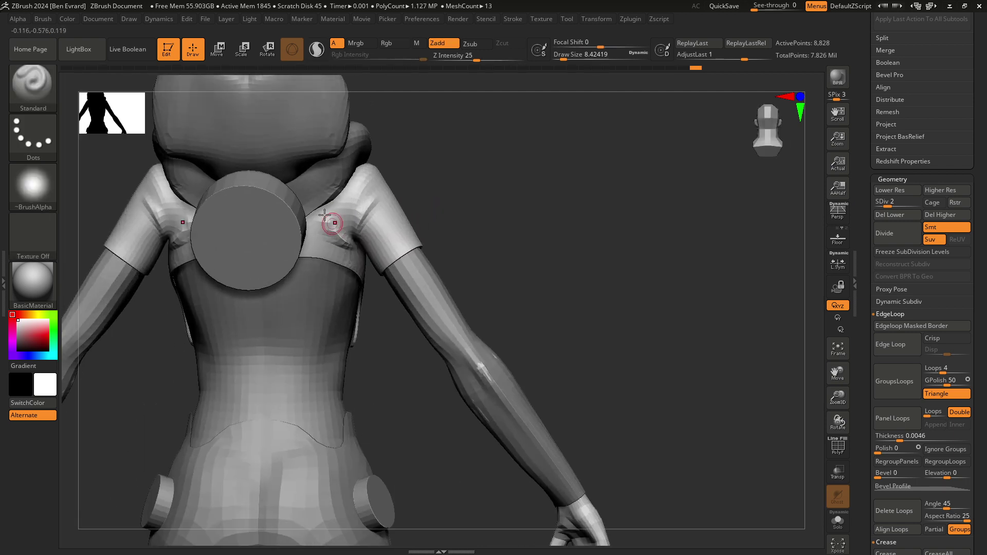
left_click_drag(450, 221, 346, 196)
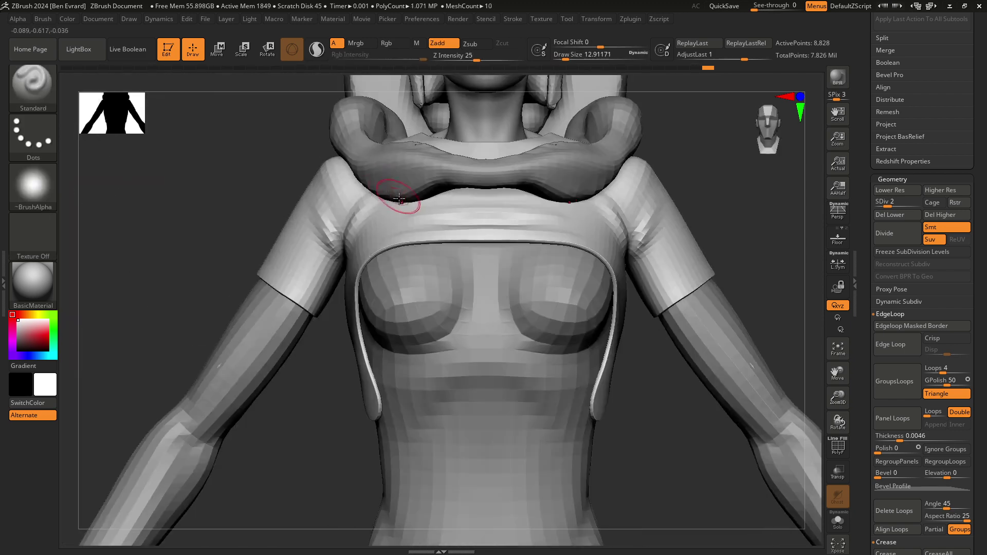
left_click_drag(303, 146, 349, 190)
left_click_drag(419, 247, 461, 244)
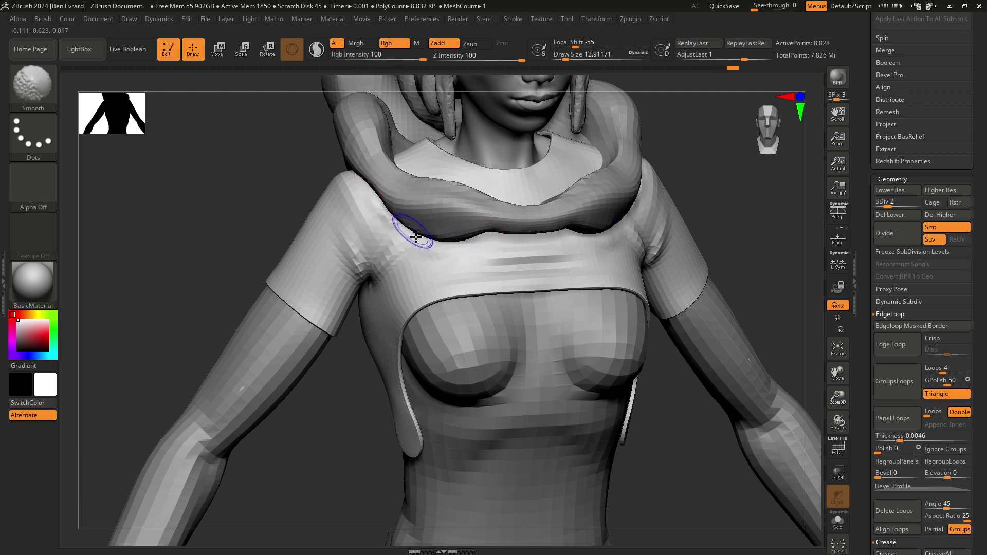
left_click_drag(364, 194, 425, 252, "shift")
- Smooth across the shoulder and collar seam, checking it from several angles
right_click_drag(426, 252, 385, 211)
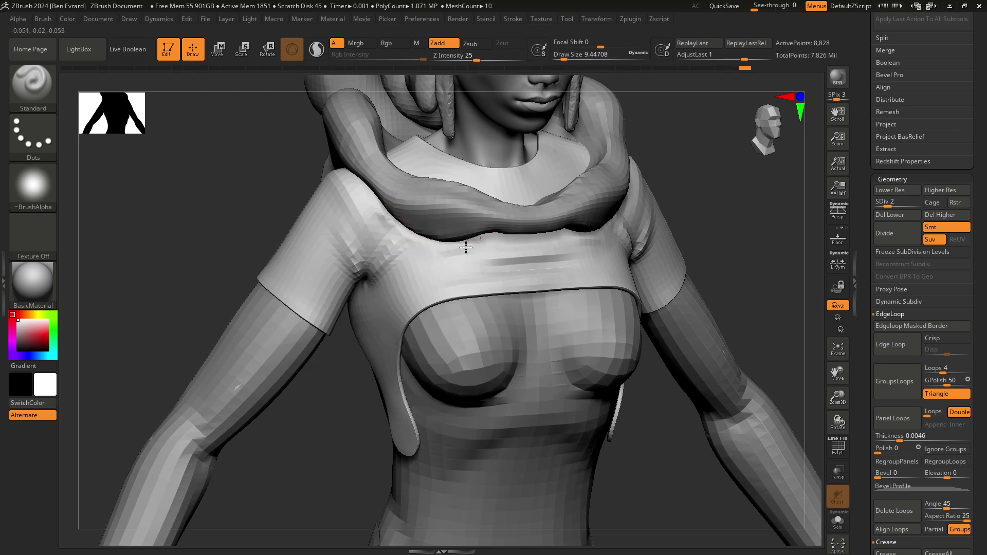
mouse_move(466, 248)
left_mouse_down()
mouse_move(386, 216)
mouse_move(468, 247)
left_mouse_up()
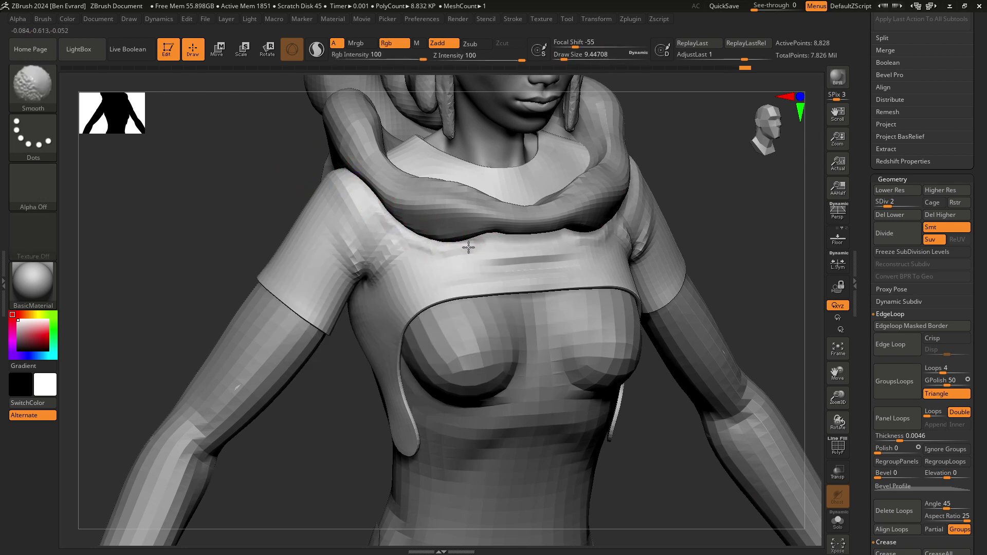
mouse_move(403, 231)
right_mouse_down()
mouse_move(306, 155)
mouse_move(566, 187)
mouse_move(571, 218)
mouse_move(549, 218)
mouse_move(436, 288)
right_mouse_up()
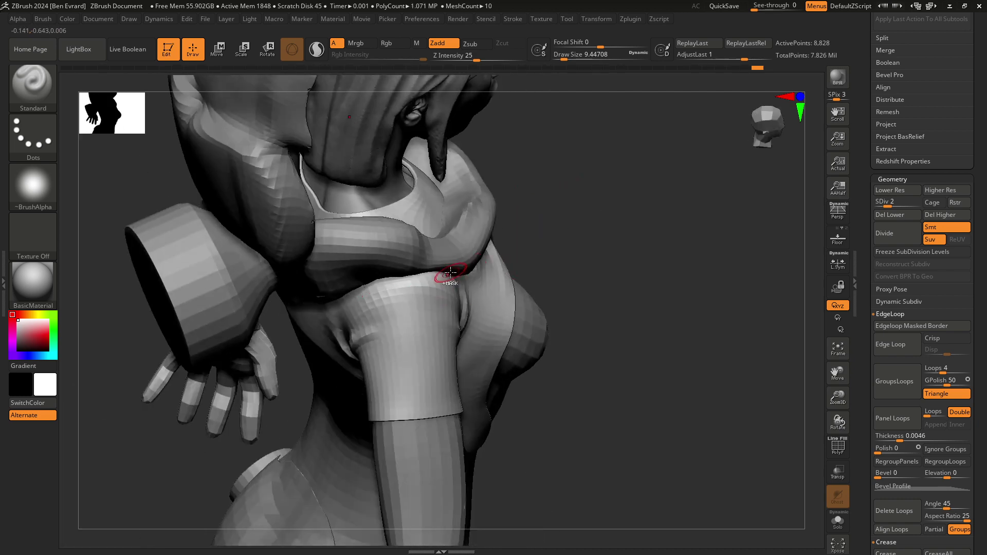
left_click_drag(450, 272, 356, 295, "ctrl")
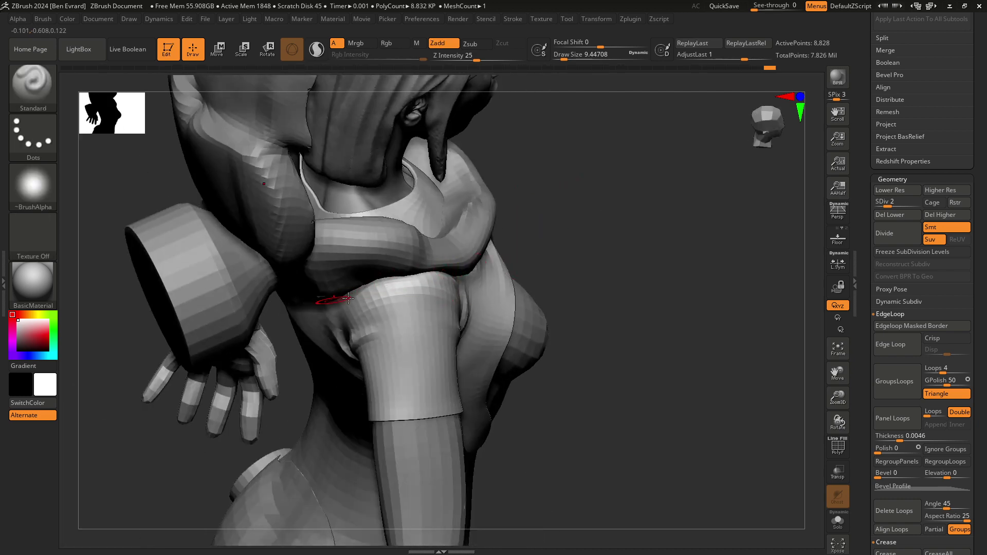
mouse_move(601, 242)
right_mouse_down()
mouse_move(385, 283)
mouse_move(489, 220)
mouse_move(491, 246)
mouse_move(327, 277)
right_mouse_up()
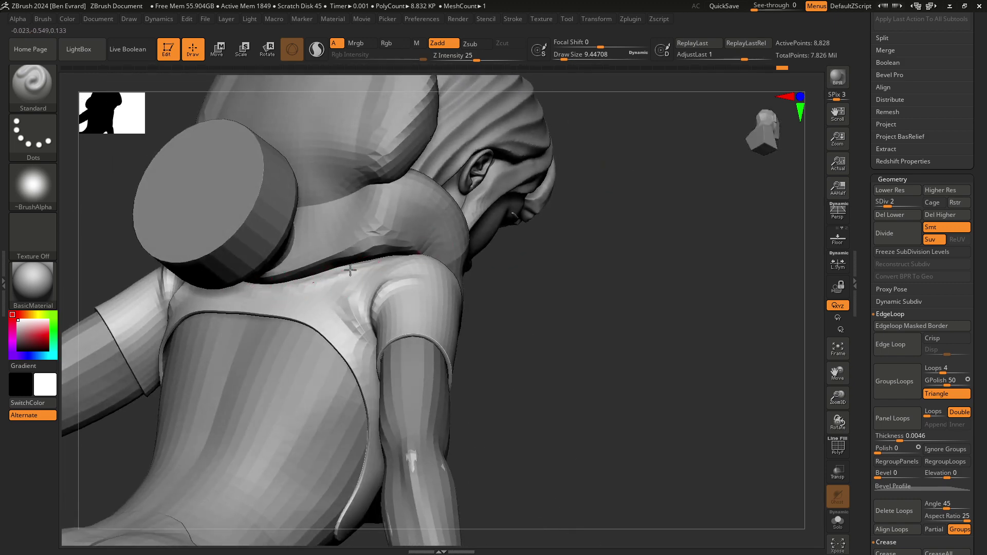
key("shift")
mouse_move(358, 275)
right_mouse_down()
mouse_move(509, 326)
mouse_move(525, 306)
mouse_move(473, 315)
mouse_move(523, 311)
mouse_move(489, 291)
mouse_move(529, 269)
mouse_move(591, 199)
mouse_move(561, 198)
mouse_move(624, 194)
mouse_move(573, 246)
mouse_move(577, 214)
mouse_move(686, 224)
right_mouse_up()
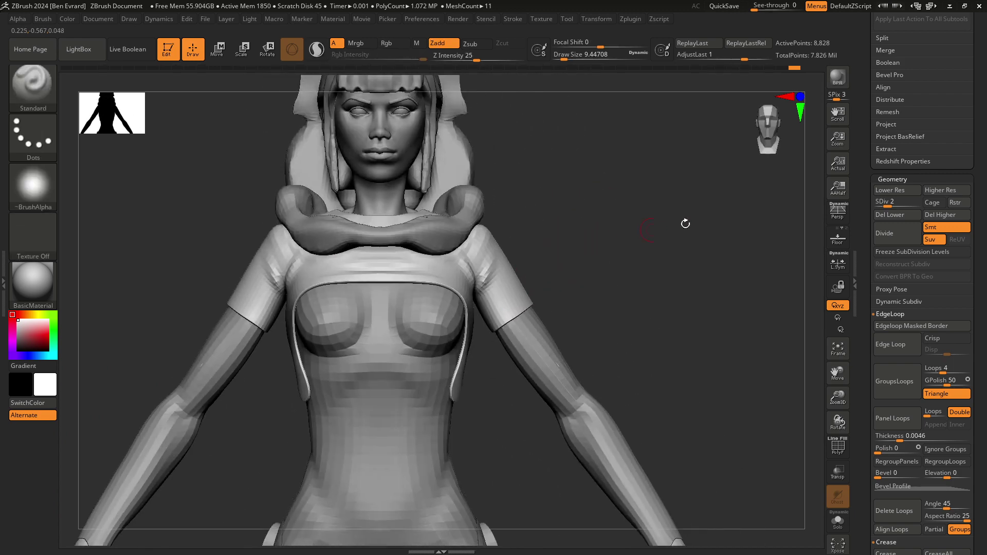
- Raise the top's subdivision level to 5
left_click(900, 205)
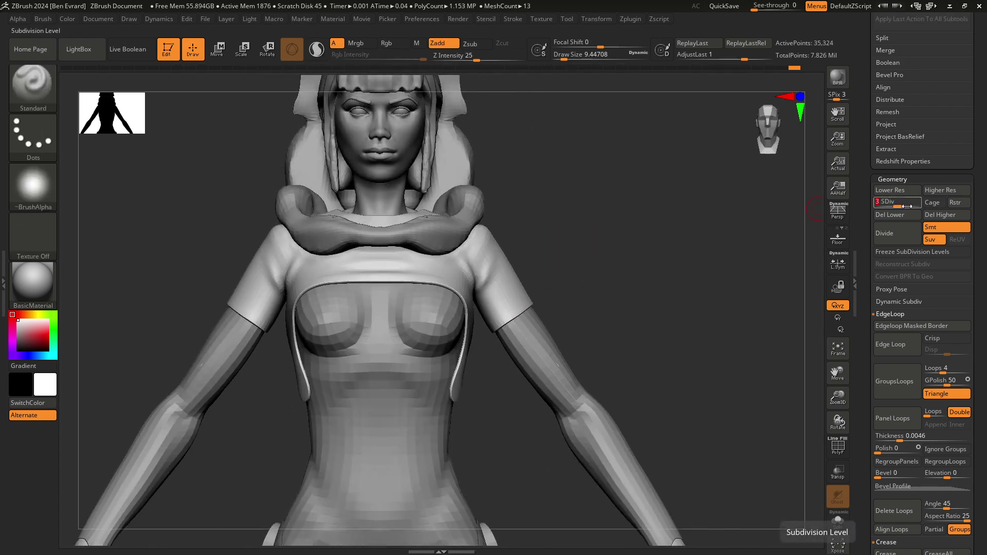
left_click_drag(906, 206, 920, 205)
right_click_drag(478, 298, 686, 280)
key("shift")
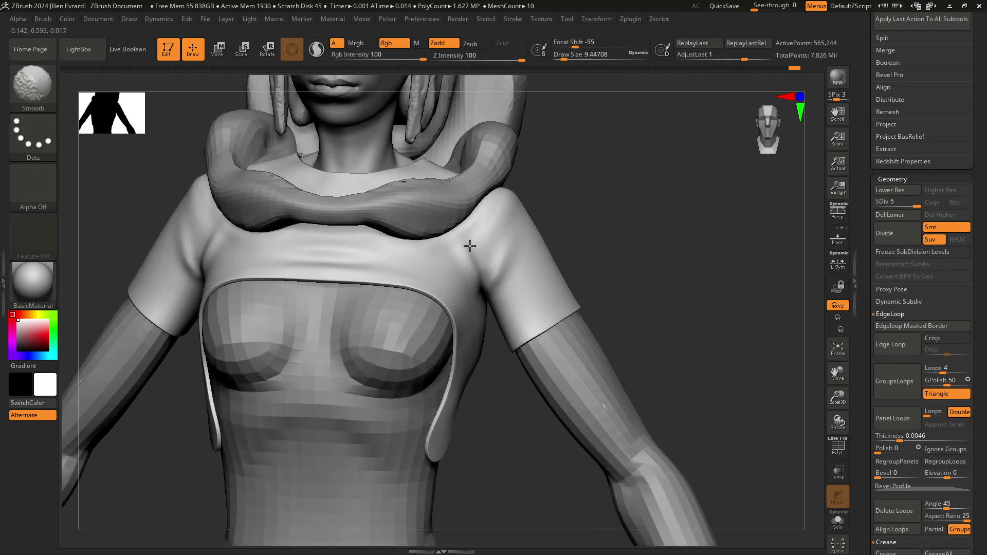
- Smooth the shoulder crease, viewing it from above and from the front
right_click_drag(615, 238, 517, 266)
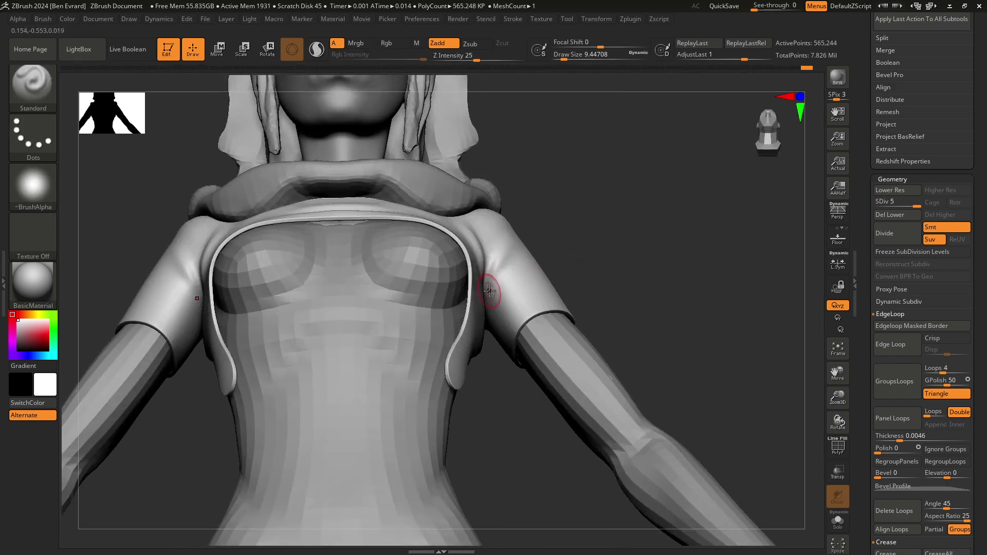
right_click_drag(528, 217, 518, 264)
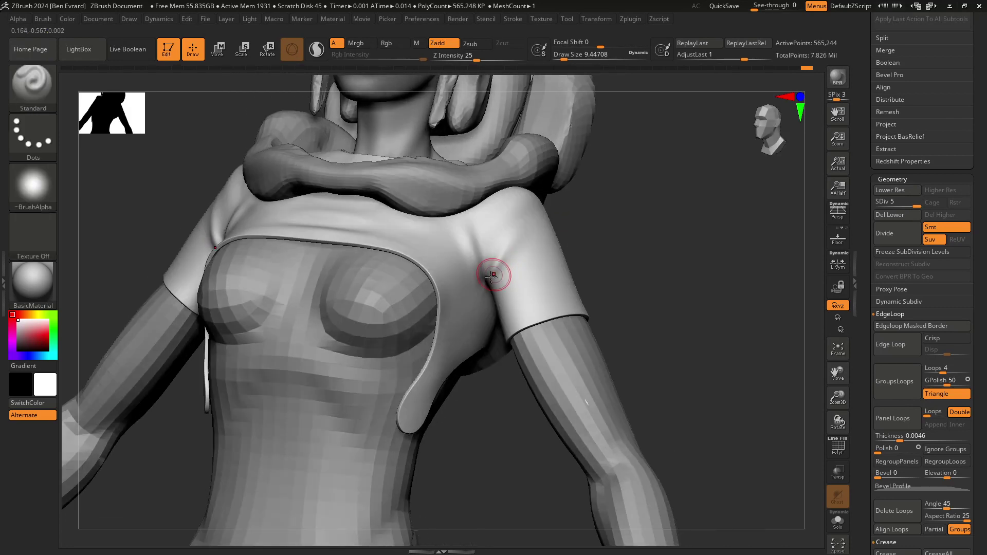
mouse_move(545, 225)
right_mouse_down()
mouse_move(591, 227)
mouse_move(505, 263)
mouse_move(591, 223)
mouse_move(520, 242)
right_mouse_up()
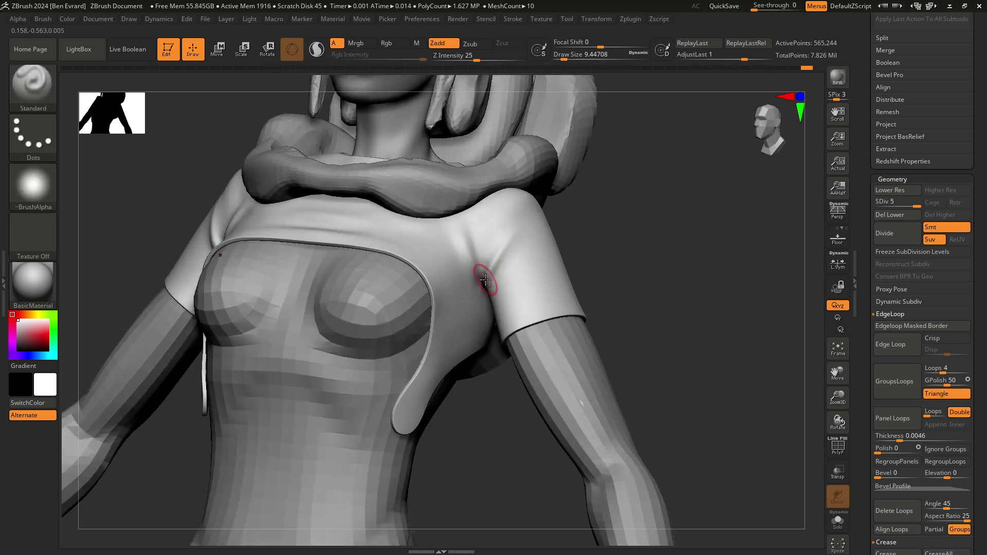
right_click_drag(594, 229, 465, 275)
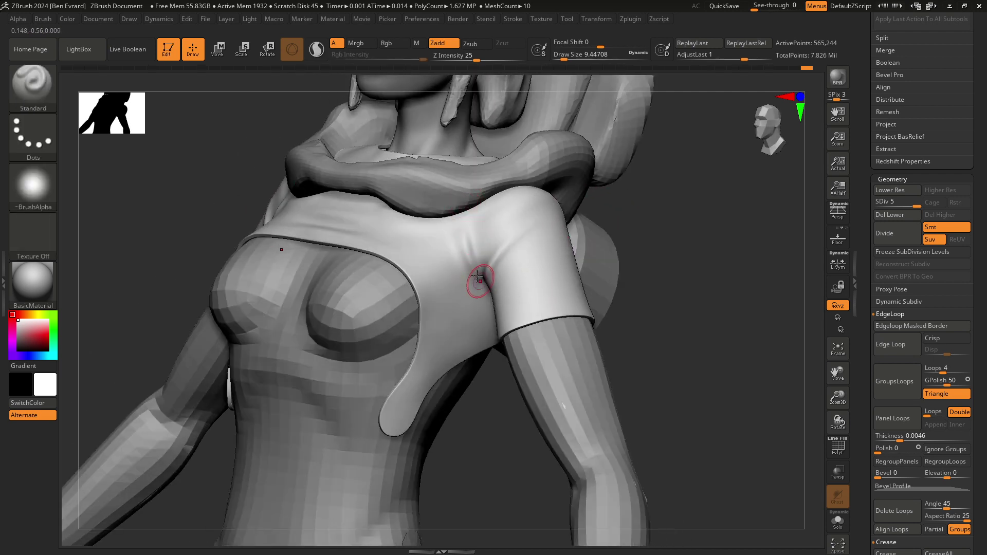
left_click_drag(477, 278, 467, 230)
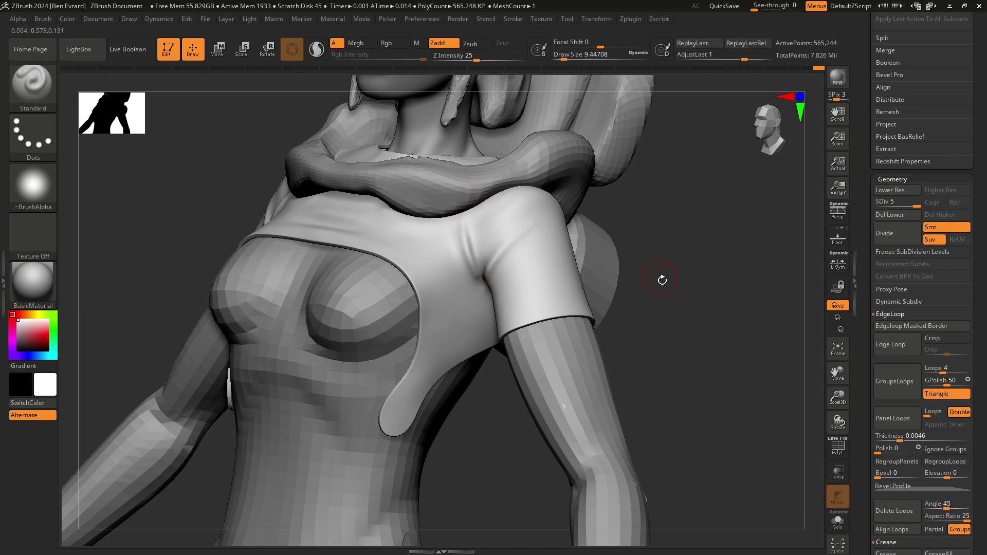
right_click_drag(661, 278, 463, 227, "shift")
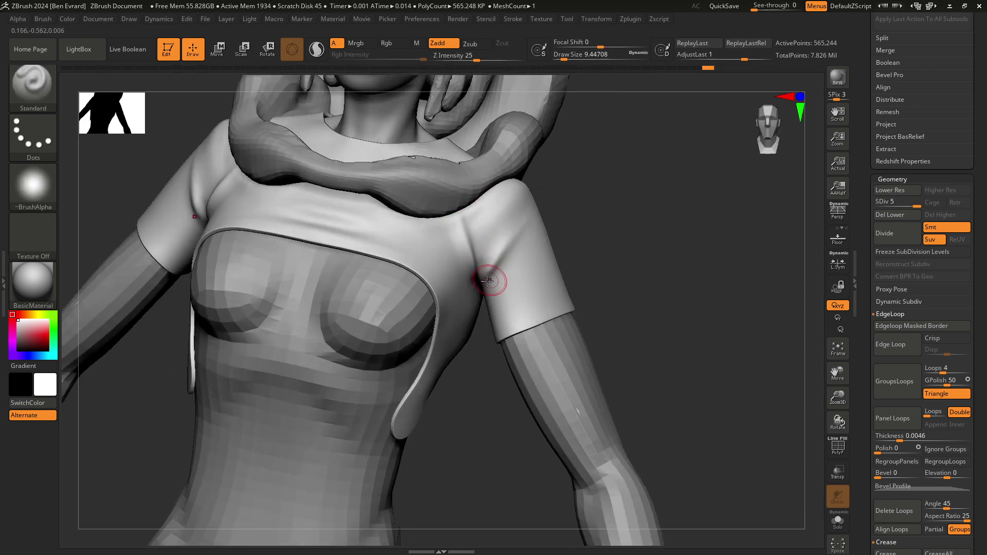
right_click_drag(489, 279, 480, 324, "ctrl")
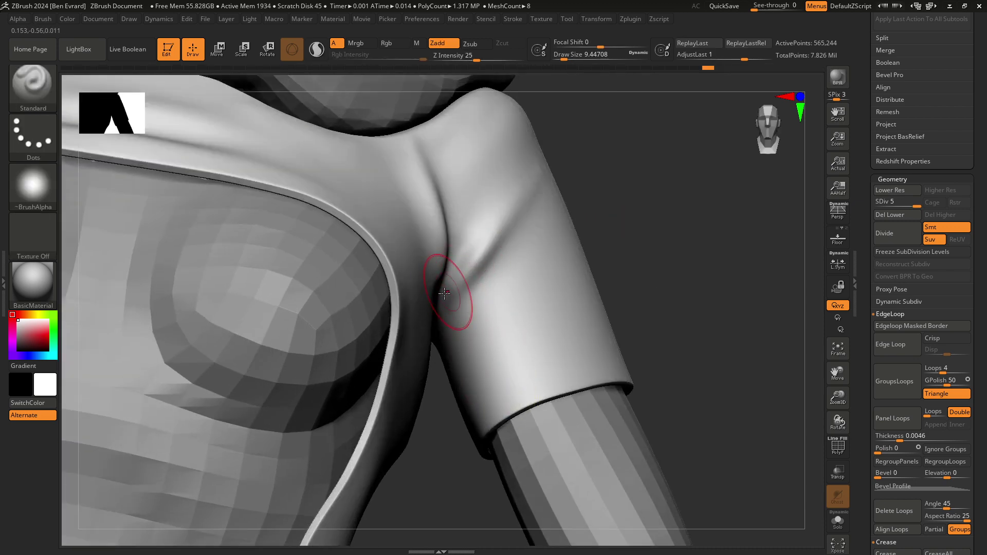
left_click_drag(481, 249, 471, 281, "shift")
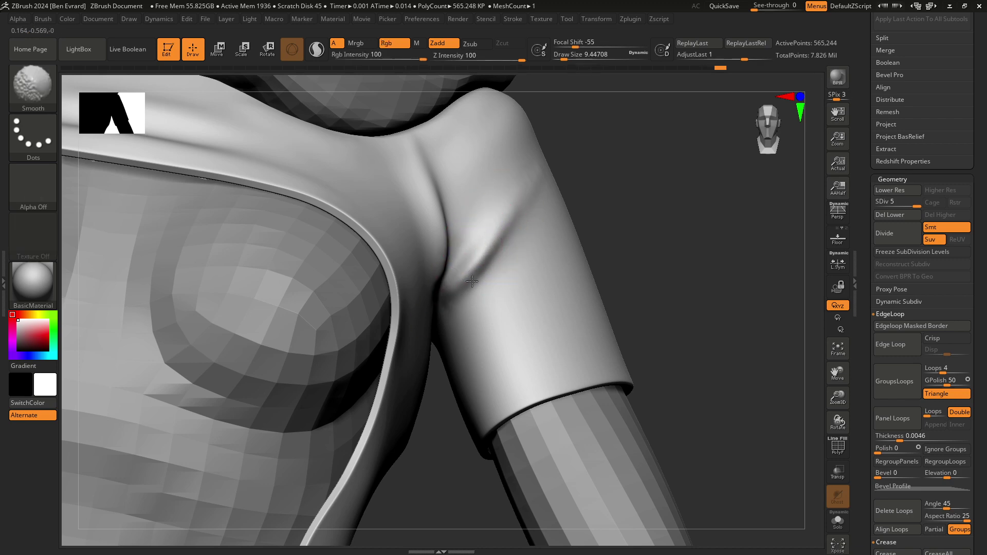
- Smooth the armpit crease from a three-quarter view
right_click_drag(540, 199, 591, 245, "ctrl")
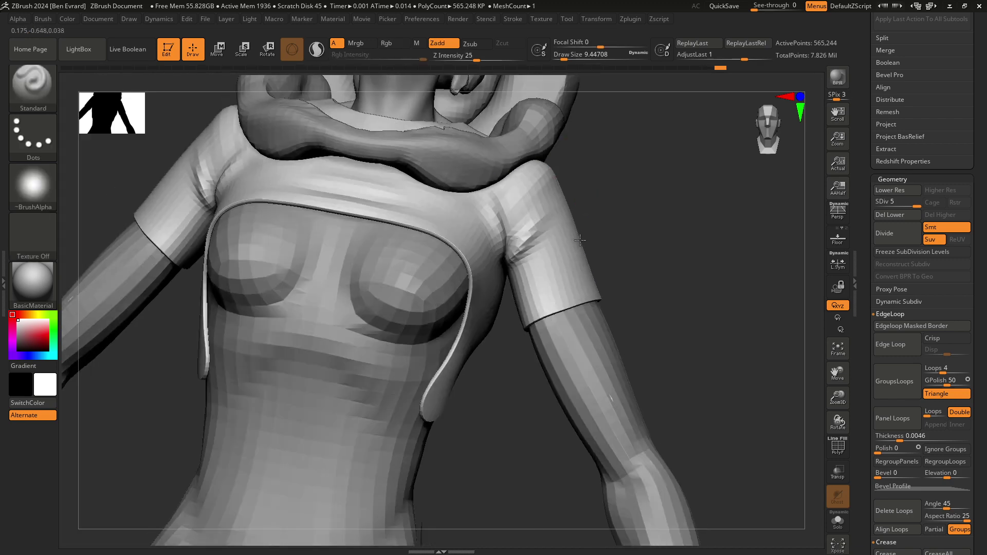
mouse_move(624, 209)
right_mouse_down()
mouse_move(530, 220)
mouse_move(435, 276)
right_mouse_up()
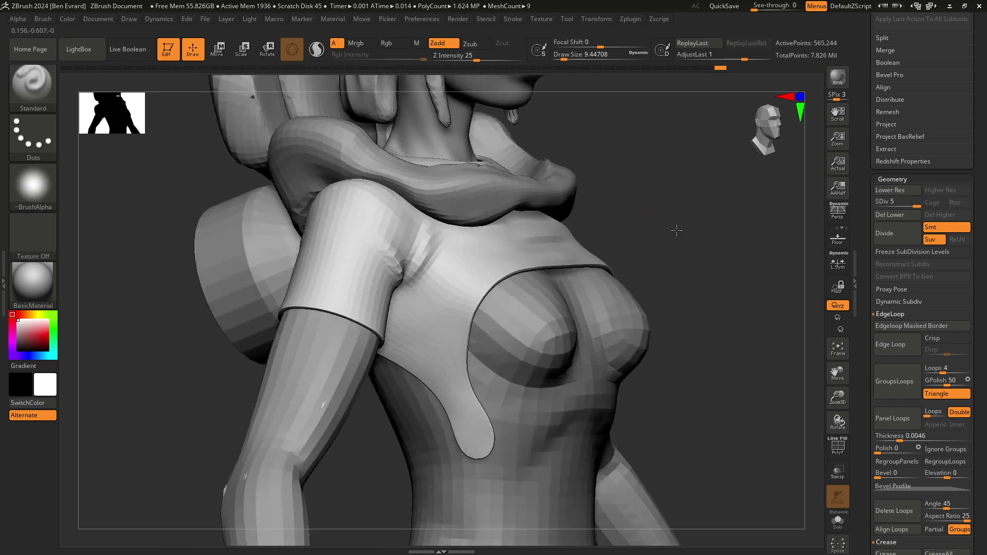
left_click_drag(424, 284, 421, 286, "shift")
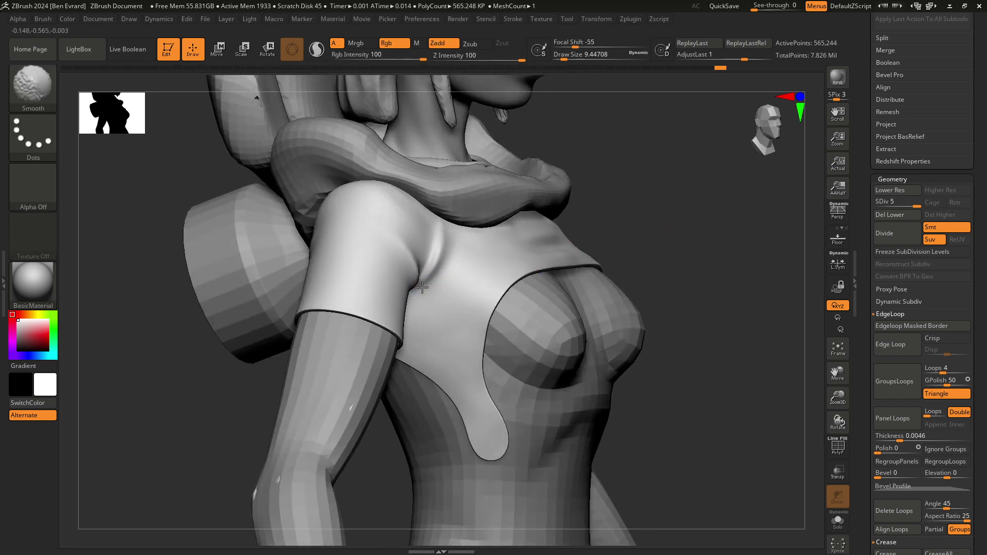
mouse_move(422, 285)
right_mouse_down()
mouse_move(558, 262)
mouse_move(701, 221)
mouse_move(473, 269)
right_mouse_up()
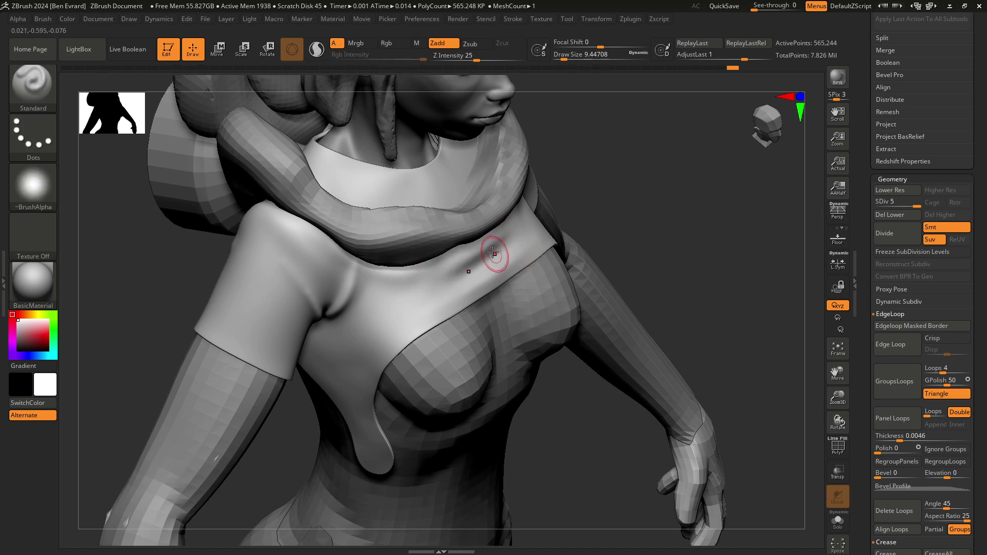
key("shift")
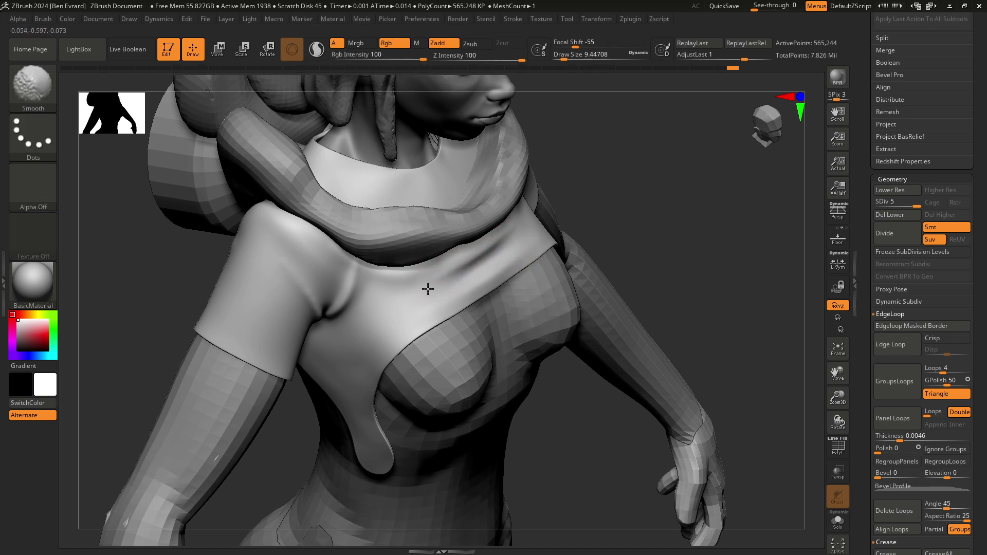
left_click_drag(428, 289, 535, 250, "shift")
key("shift")
right_click_drag(452, 313, 606, 242, "shift")
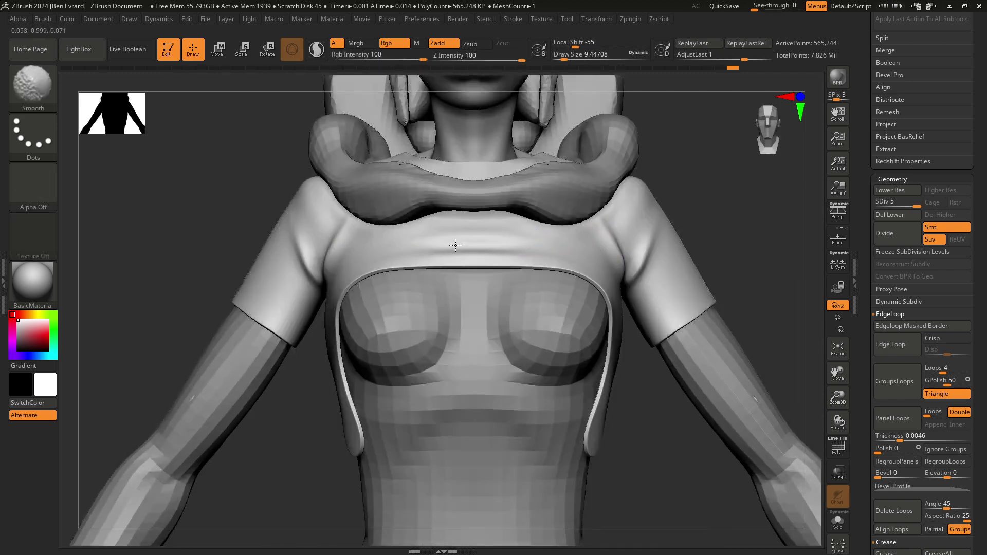
- Enlarge the brush to about 14.2 and smooth the top's back shoulder
mouse_move(737, 214)
left_mouse_down()
mouse_move(668, 242)
mouse_move(739, 247)
mouse_move(636, 267)
mouse_move(577, 298)
mouse_move(677, 203)
mouse_move(508, 286)
left_mouse_up()
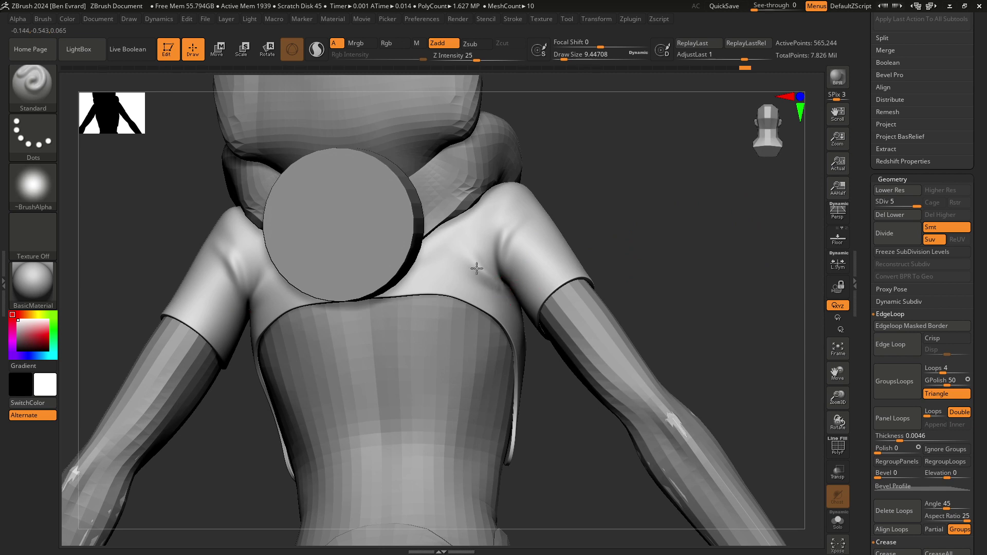
key("x")
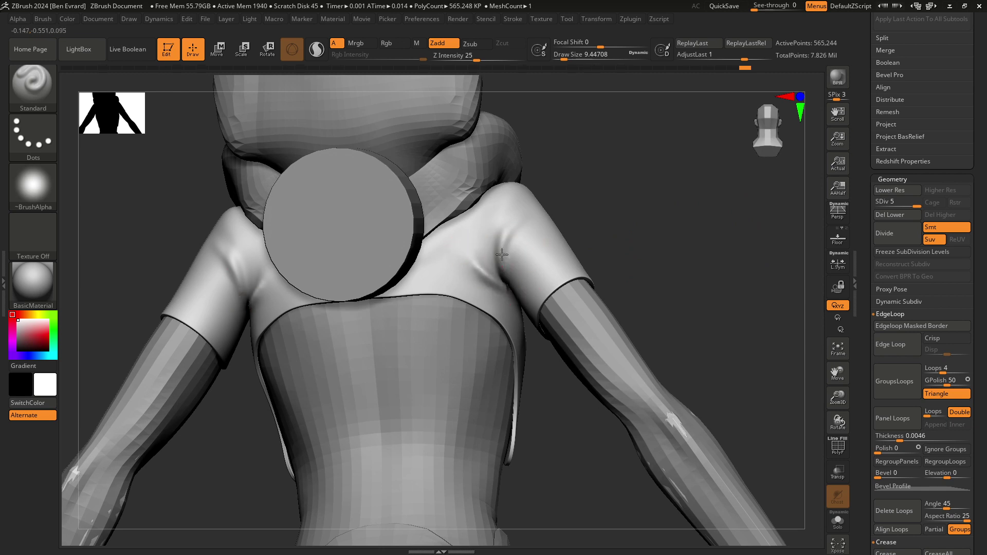
key("shift")
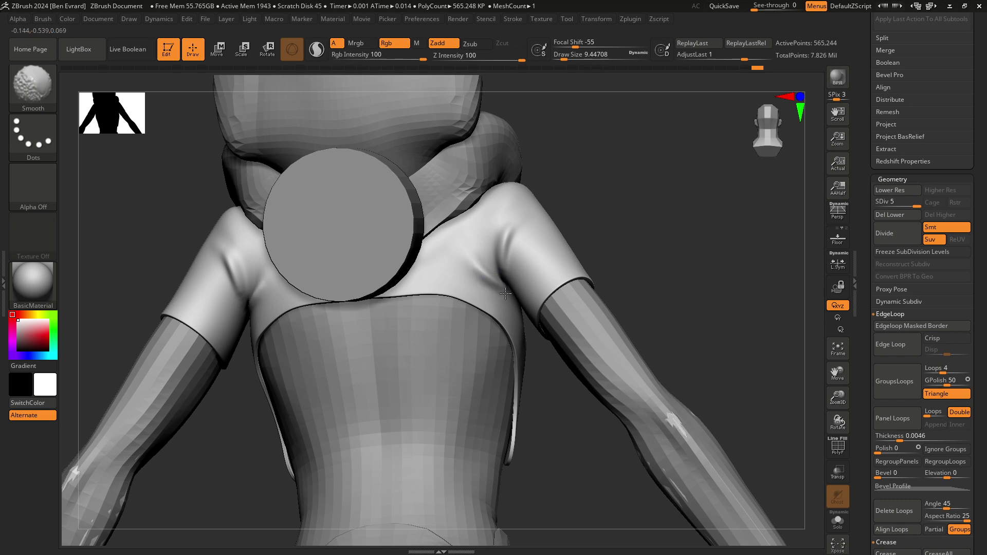
mouse_move(501, 288)
right_mouse_down()
mouse_move(639, 306)
mouse_move(585, 281)
right_mouse_up()
right_click(584, 281)
mouse_move(540, 243)
left_mouse_down()
mouse_move(553, 285)
mouse_move(576, 272)
left_mouse_up()
right_click(542, 271)
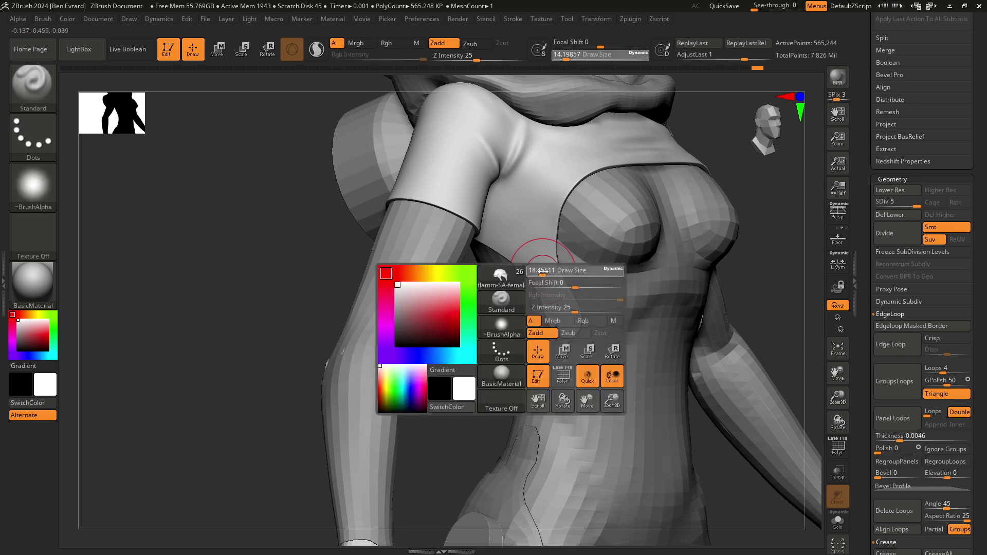
- Drop the top to subdivision level 3 and shrink the brush size
key("shift+d")
key("shift+d")
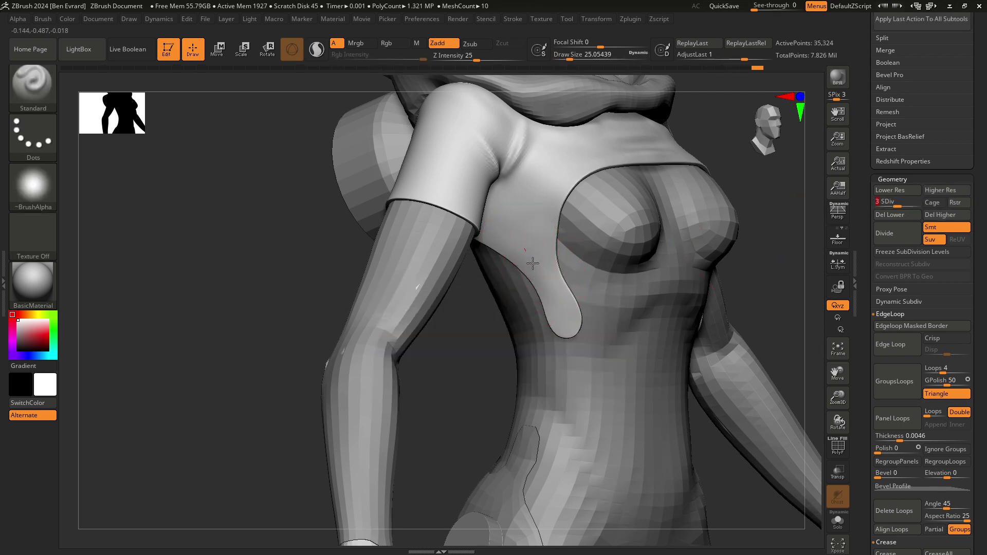
left_click(547, 284, "ctrl")
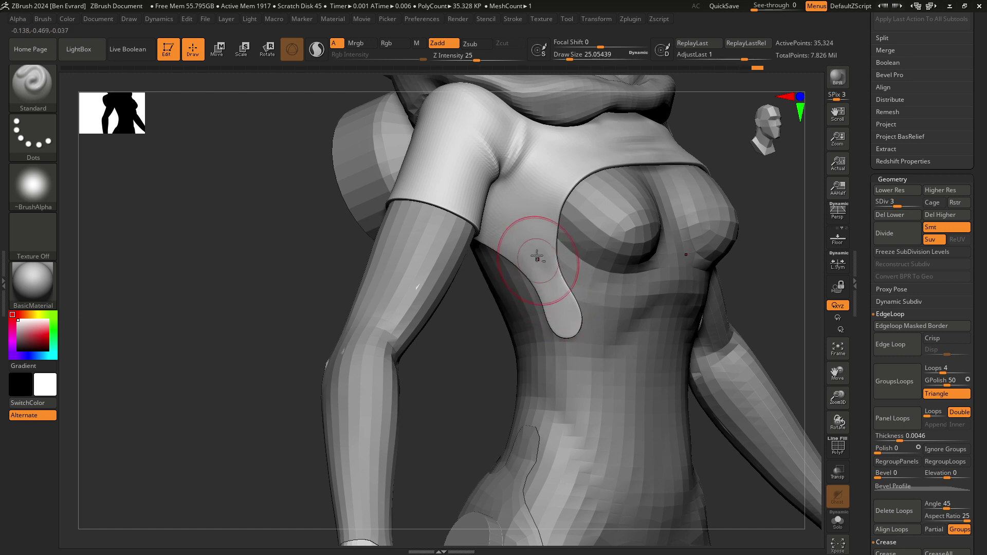
key("shift")
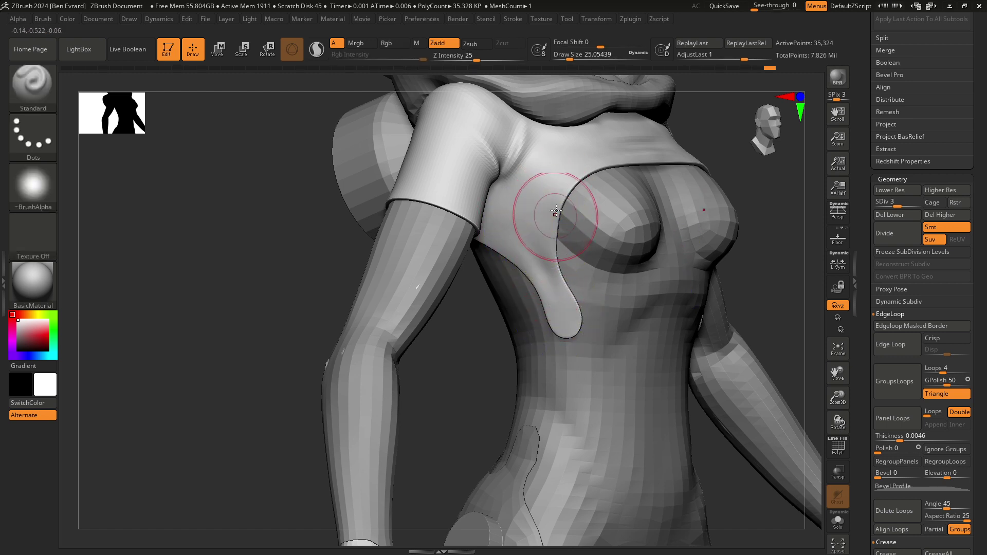
key("space")
left_click_drag(535, 233, 525, 233)
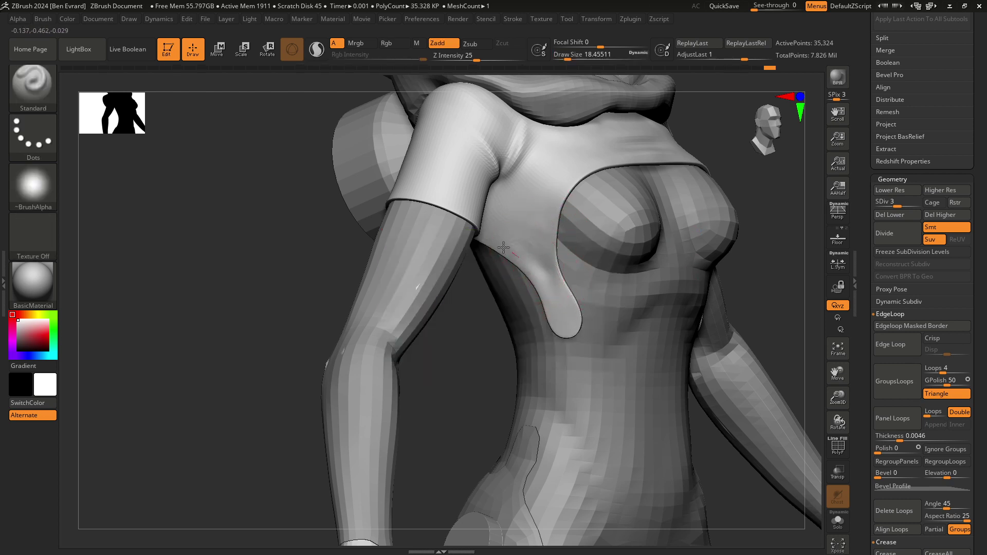
key("shift")
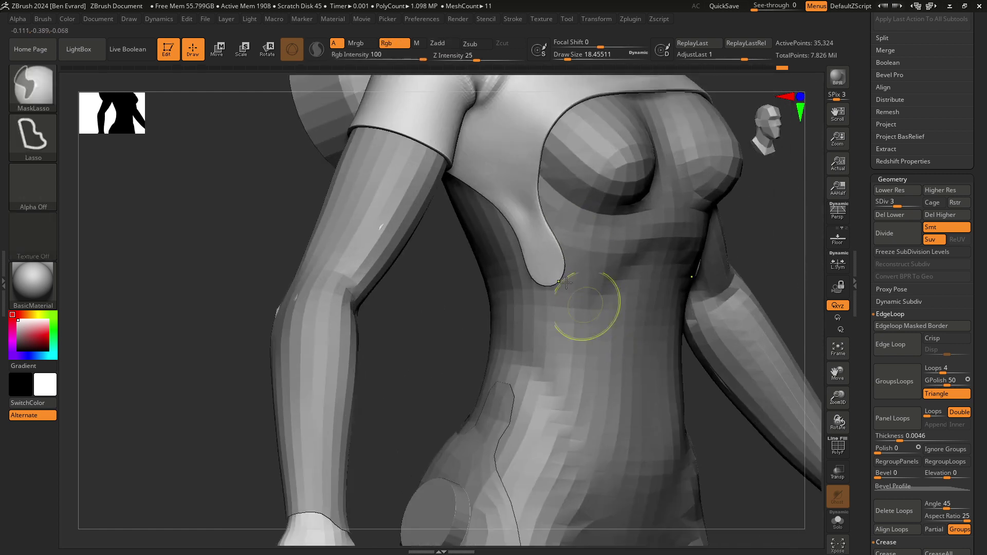
- Reduce Draw Size to about 5.75 and smooth the drip's rounded tip
left_click_drag(562, 249, 535, 249)
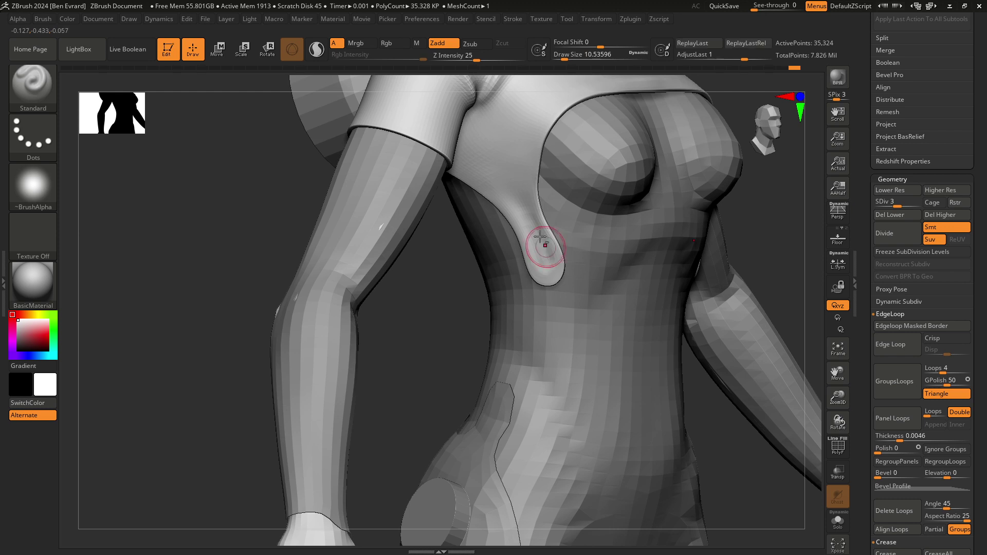
key("shift")
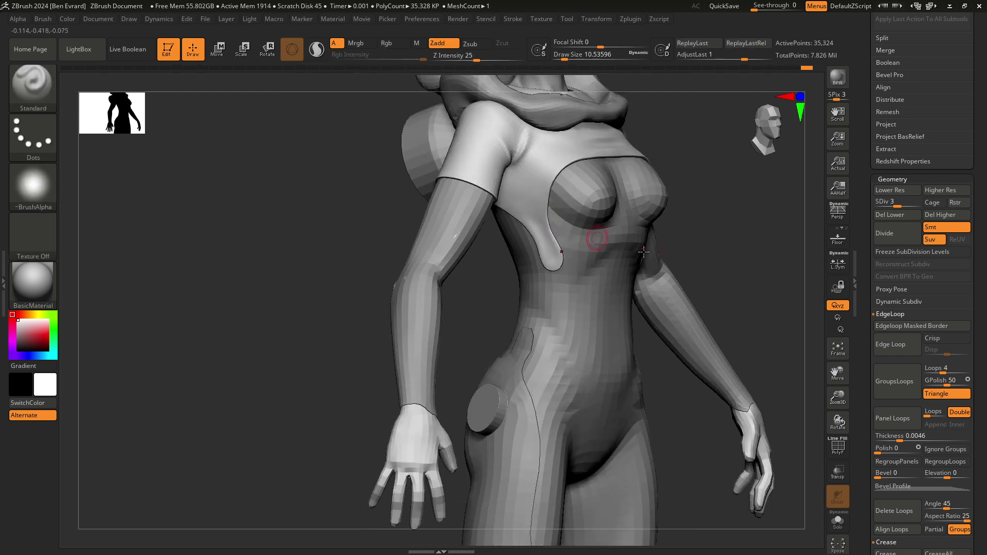
mouse_move(526, 199)
right_mouse_down()
mouse_move(705, 261)
mouse_move(557, 284)
right_mouse_up()
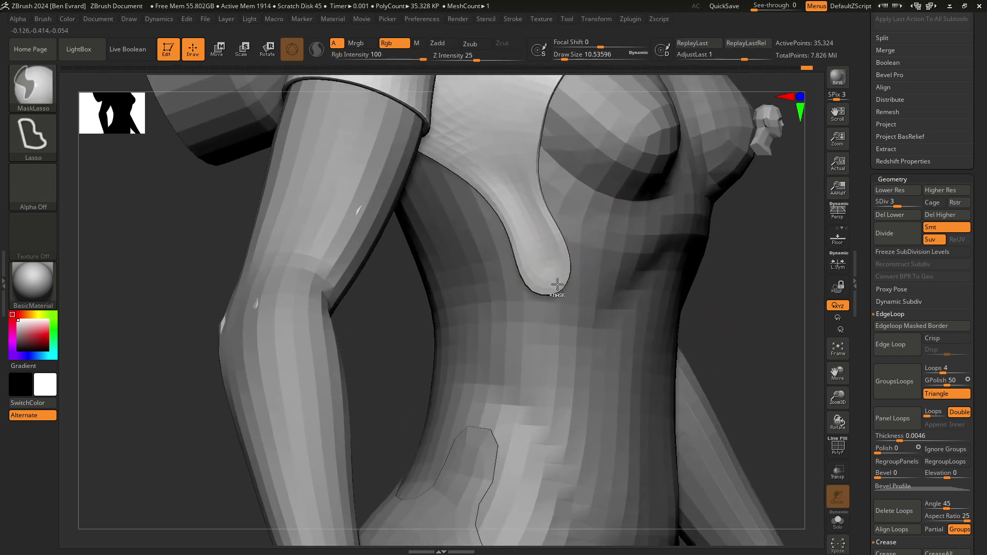
key("space")
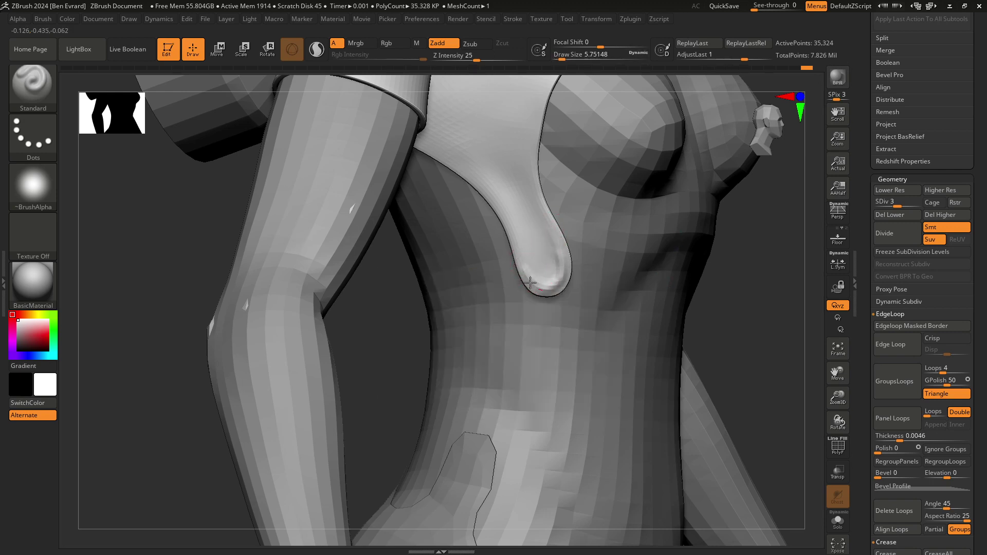
key("shift")
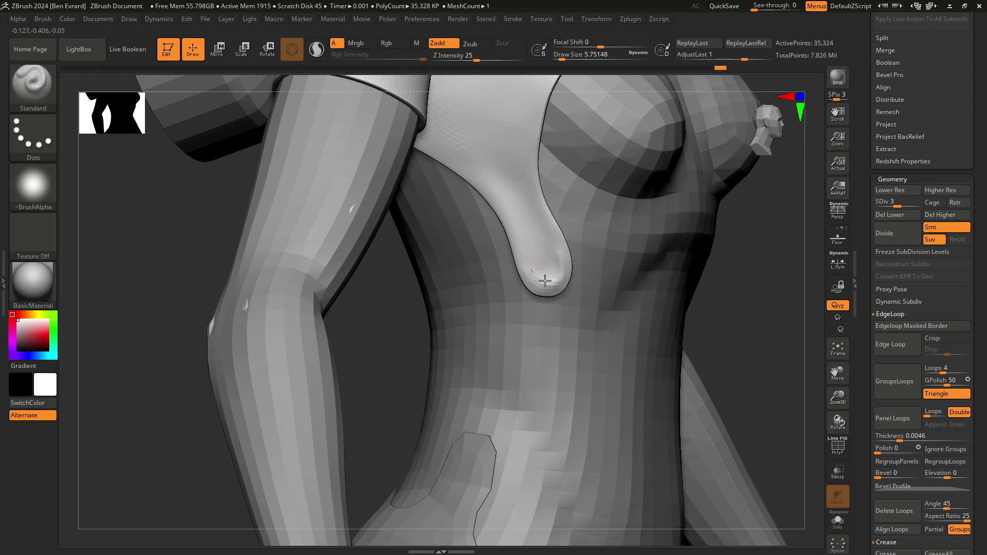
key("shift")
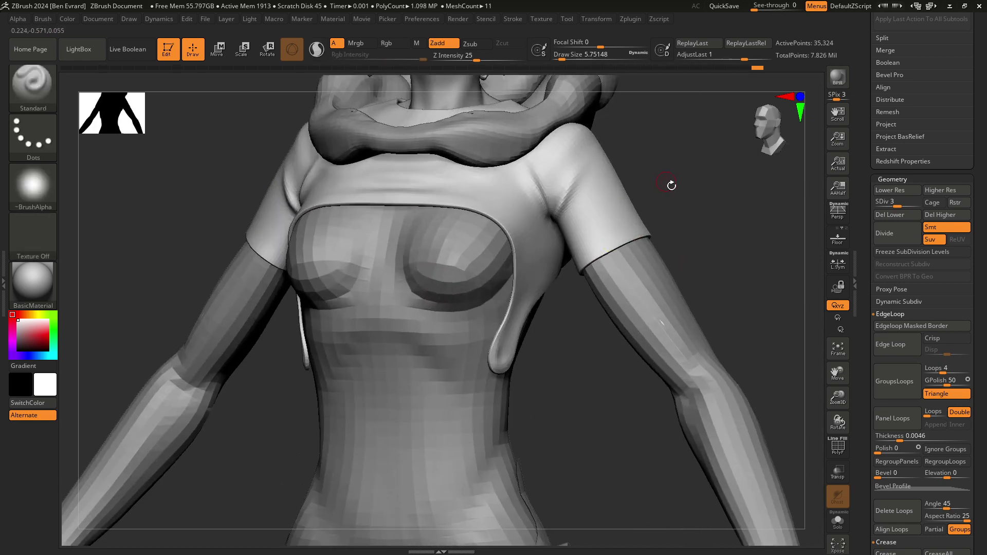
left_click_drag(671, 185, 607, 198)
mouse_move(616, 254)
left_mouse_down()
mouse_move(661, 248)
mouse_move(639, 205)
mouse_move(619, 220)
mouse_move(683, 220)
mouse_move(643, 216)
mouse_move(551, 242)
left_mouse_up()
scroll(543, 264, "up", 3)
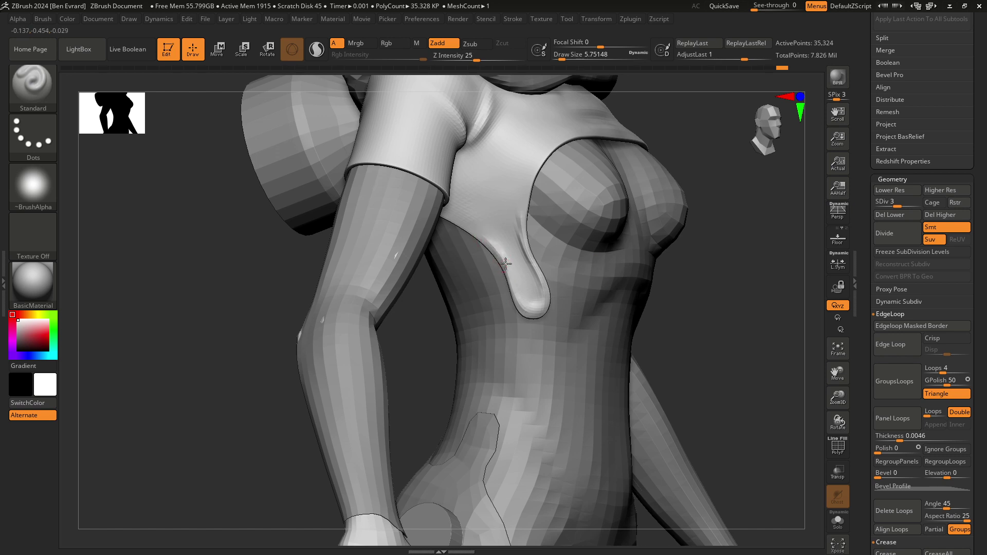
- Smooth the crease along the drip's left edge
key("shift")
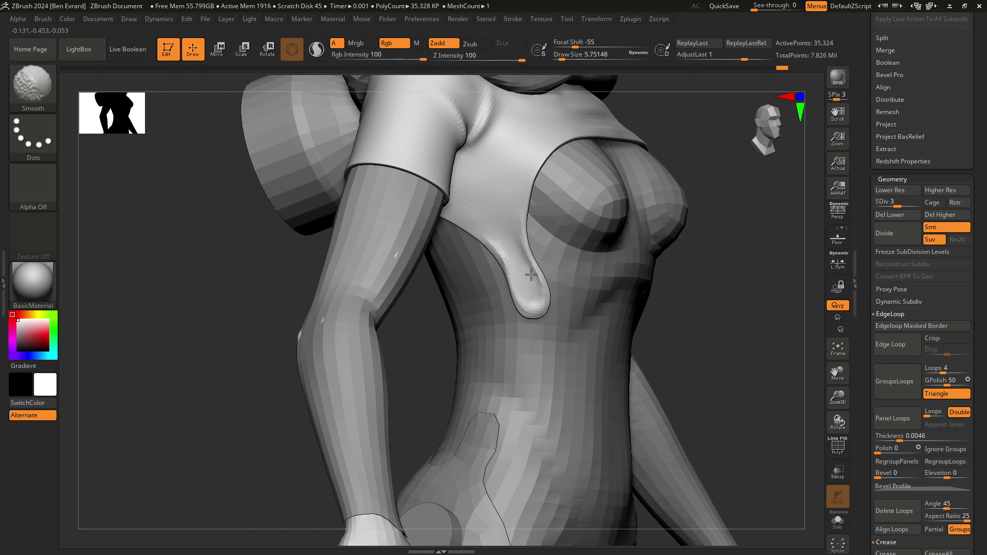
left_click_drag(501, 241, 537, 297, "shift")
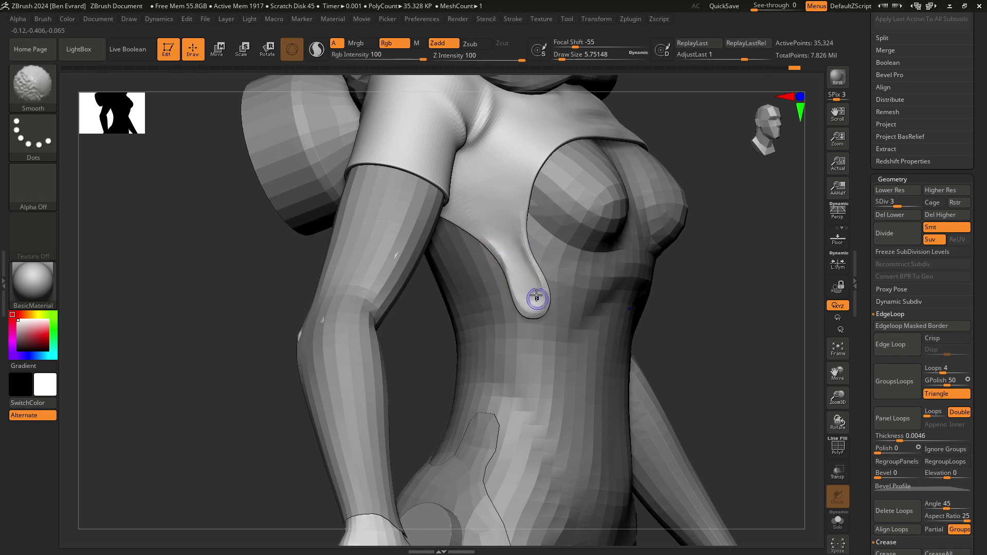
mouse_move(595, 286)
right_mouse_down("ctrl")
mouse_move(672, 313)
mouse_move(613, 322)
mouse_move(561, 354)
mouse_move(545, 282)
mouse_move(519, 242)
mouse_move(705, 261)
mouse_move(547, 320)
right_mouse_up("ctrl")
- Raise the top back to subdivision level 5 and switch to the Move transpose gizmo
key("d")
key("d")
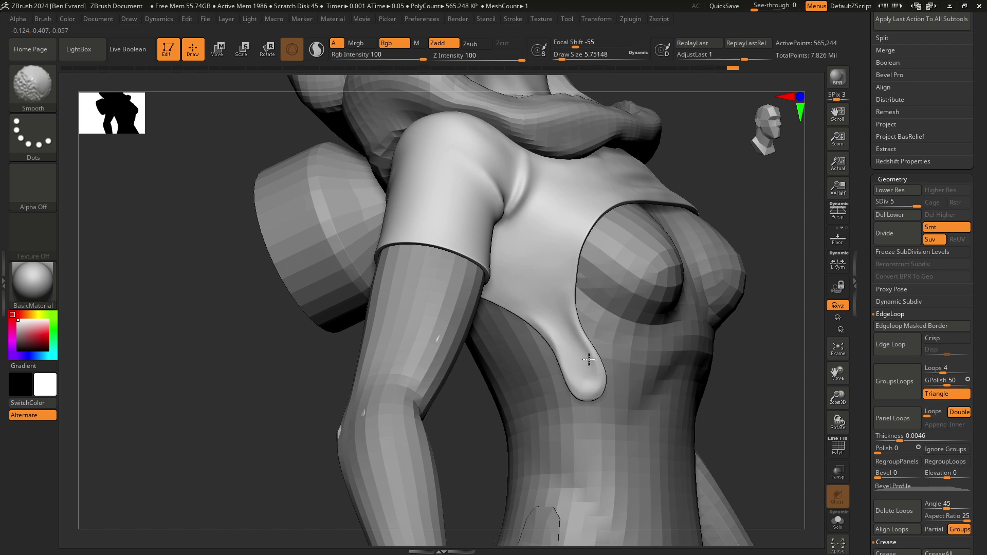
mouse_move(594, 364)
right_mouse_down()
mouse_move(710, 335)
mouse_move(636, 360)
mouse_move(590, 260)
mouse_move(654, 315)
mouse_move(580, 293)
right_mouse_up()
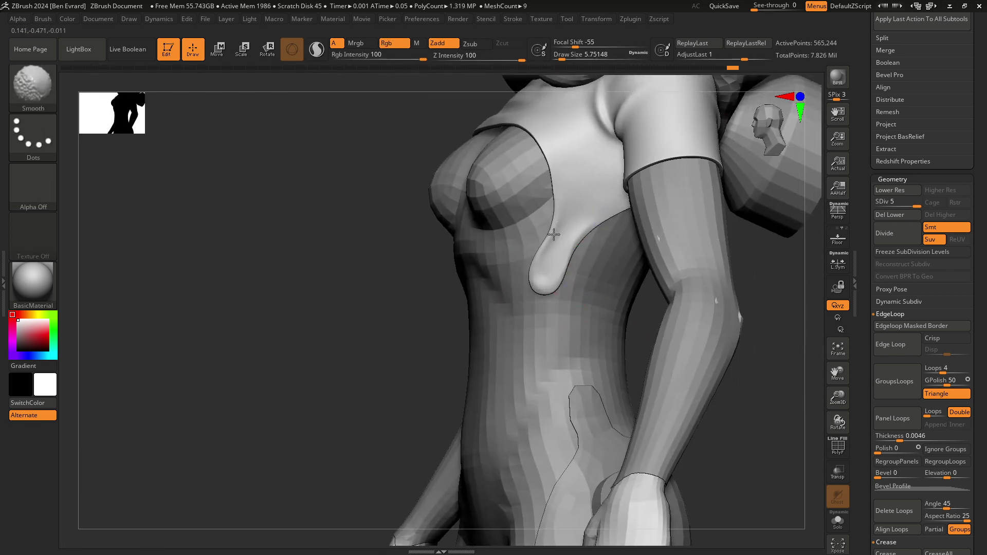
mouse_move(558, 286)
right_mouse_down("shift")
mouse_move(716, 291)
mouse_move(577, 293)
mouse_move(345, 111)
mouse_move(502, 159)
mouse_move(531, 204)
right_mouse_up("shift")
key("w")
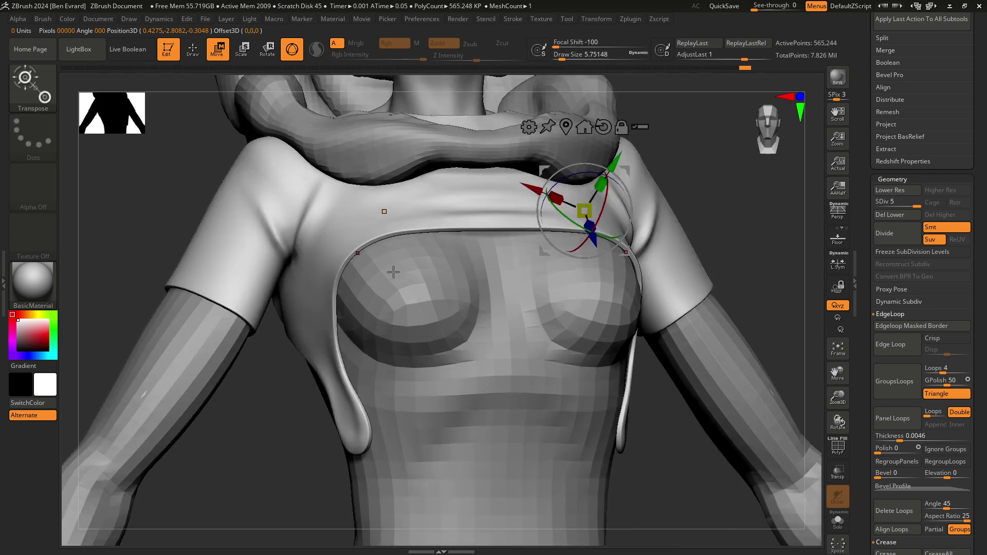
- Place the transpose gizmo on the top and invert the mask around the neckline
left_click(433, 209)
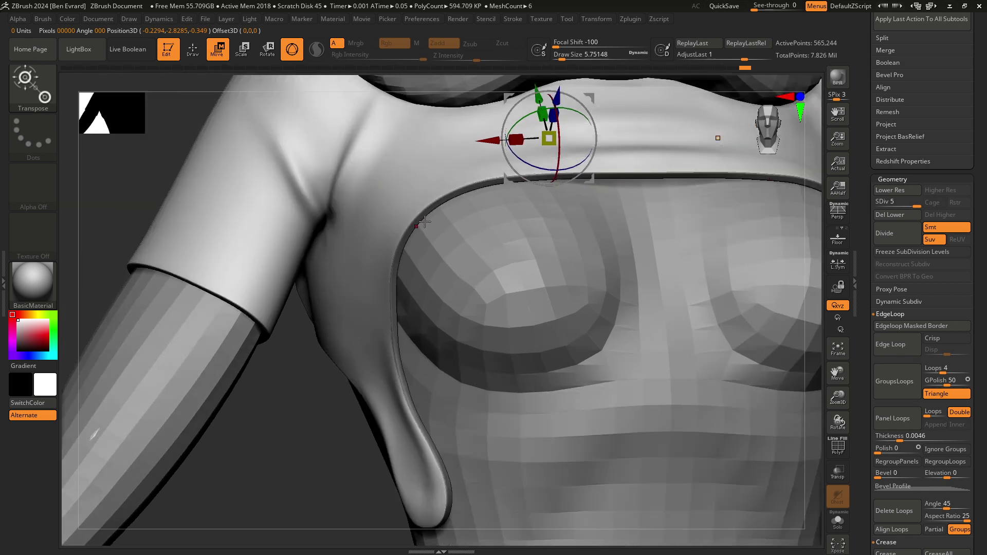
left_click(202, 51)
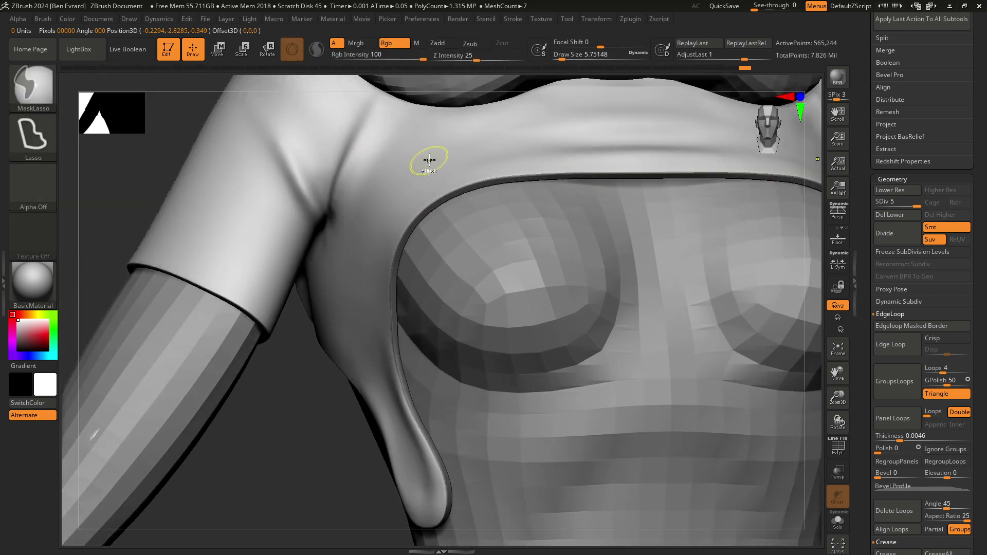
left_click(310, 381, "ctrl")
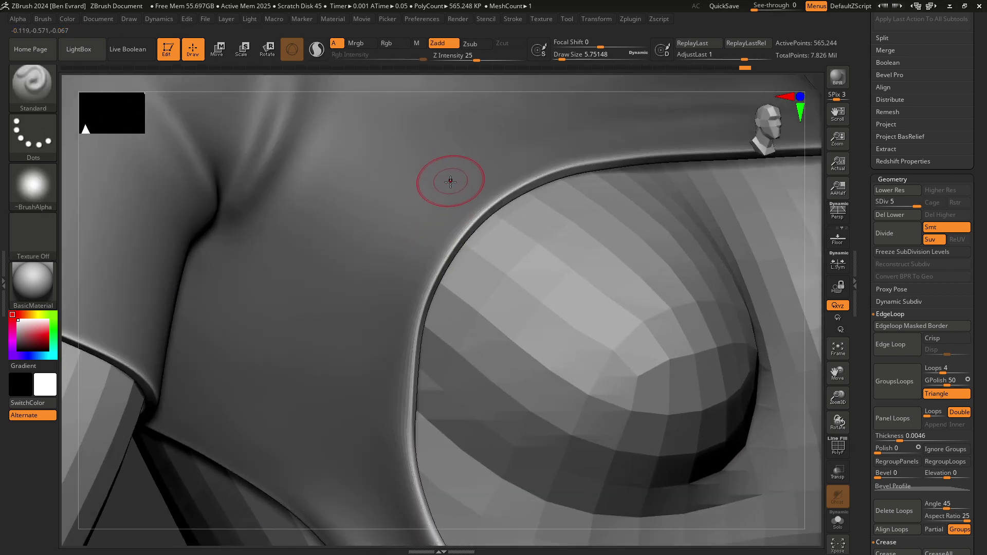
key("ctrl")
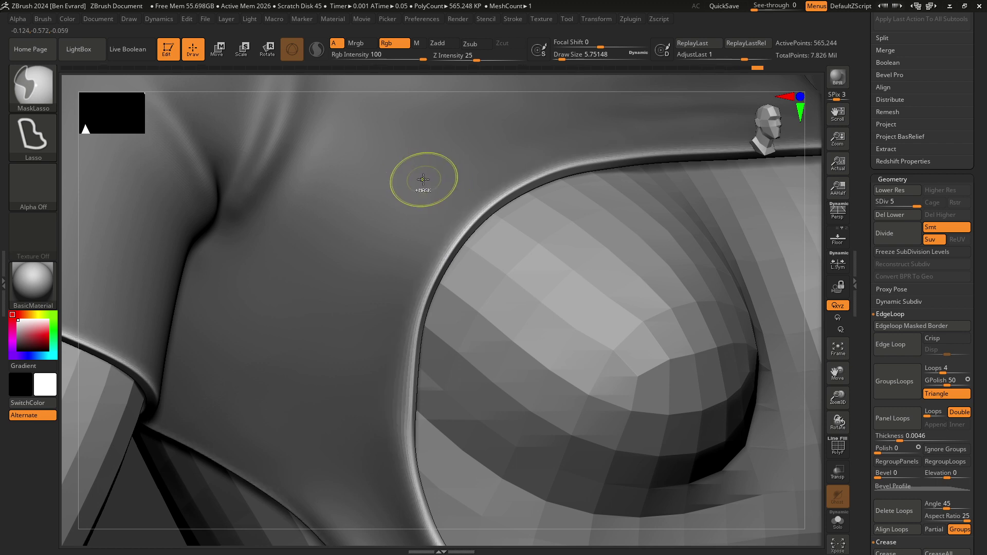
- Scale the unmasked neckline rim near the shoulder with the Scale gizmo
right_click_drag(423, 184, 614, 194, "ctrl")
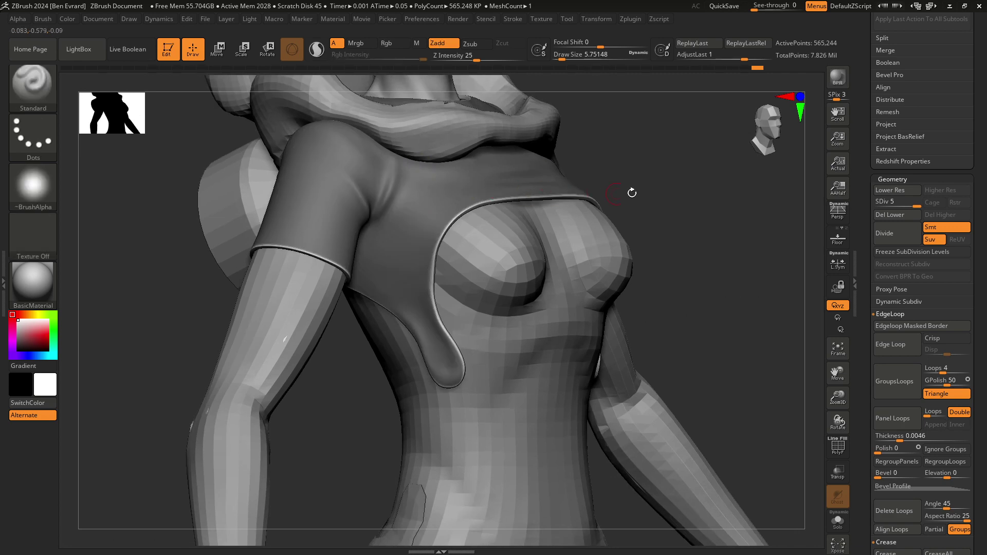
mouse_move(632, 193)
left_mouse_down()
mouse_move(646, 209)
mouse_move(588, 208)
left_mouse_up()
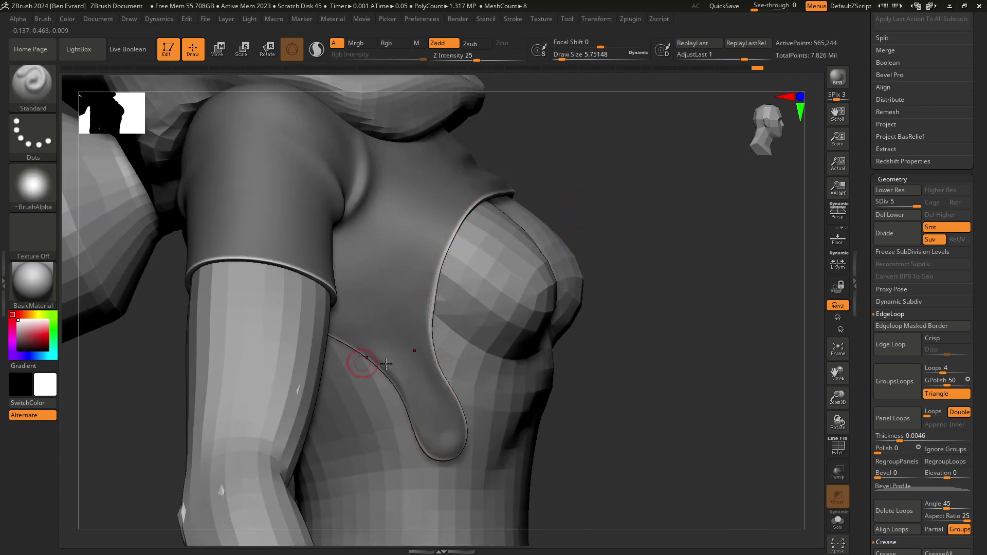
right_click_drag(386, 363, 298, 223)
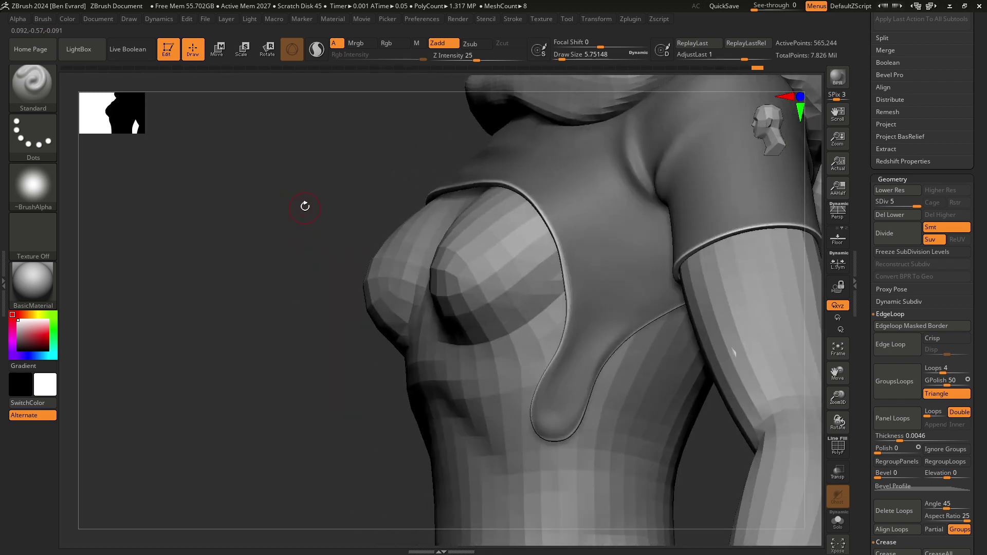
mouse_move(339, 184)
left_mouse_down()
mouse_move(523, 216)
mouse_move(432, 172)
left_mouse_up()
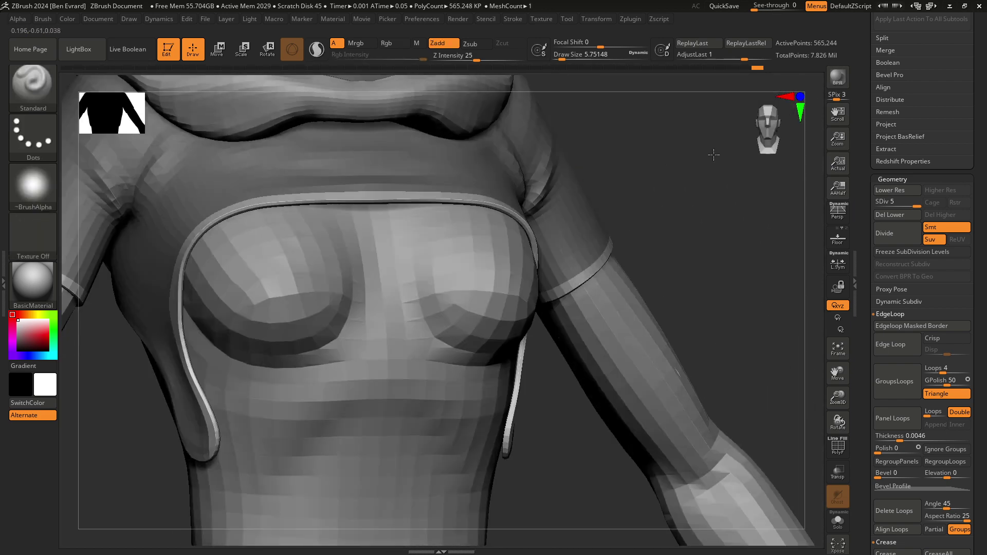
left_click_drag(713, 155, 572, 156)
mouse_move(359, 121)
right_mouse_down("ctrl")
mouse_move(644, 203)
mouse_move(480, 214)
mouse_move(295, 106)
right_mouse_up("ctrl")
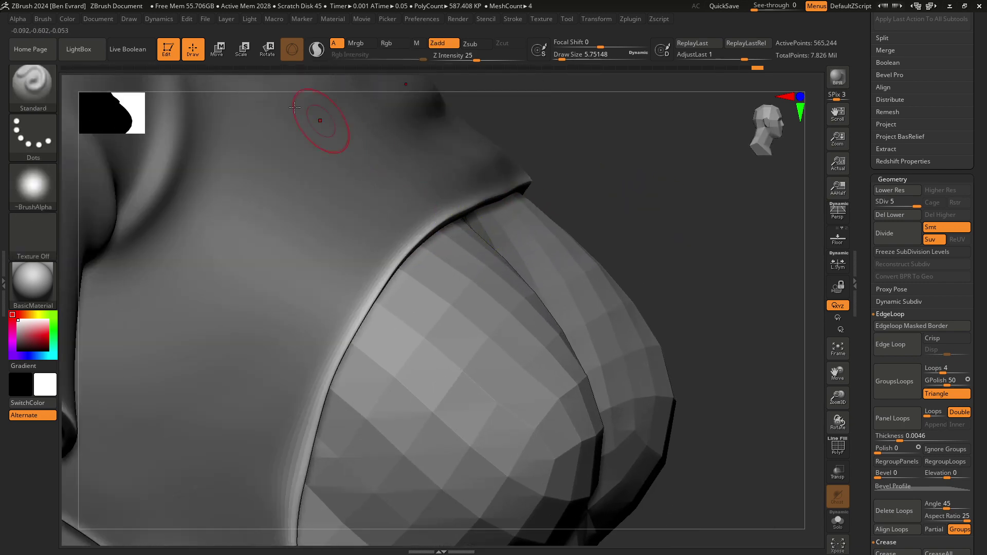
key("e")
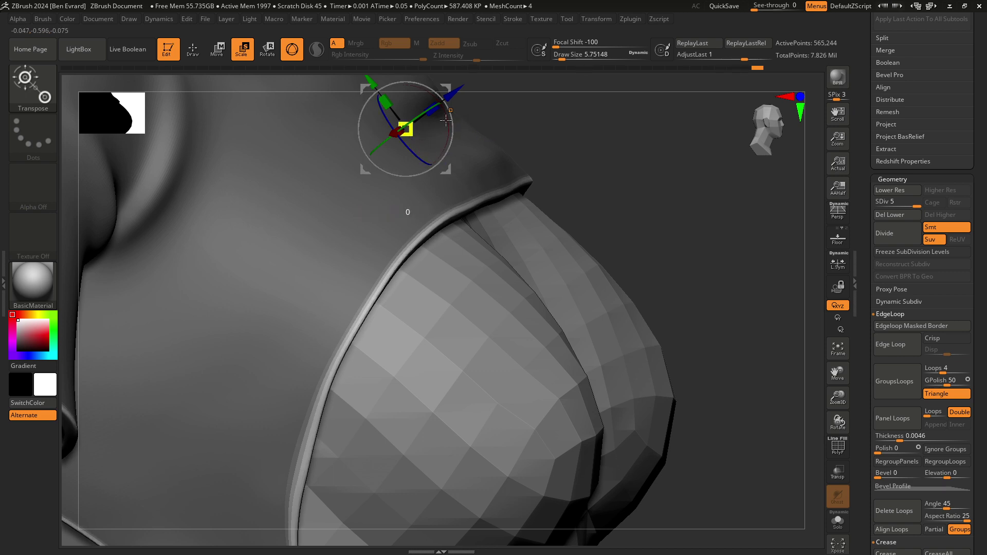
left_click_drag(446, 119, 532, 168)
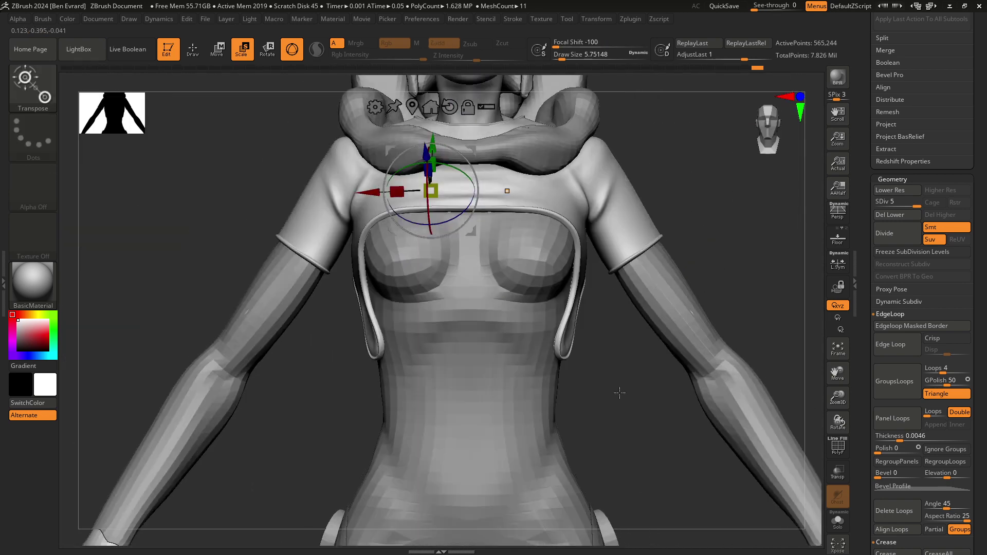
left_click_drag(620, 393, 487, 383, "alt")
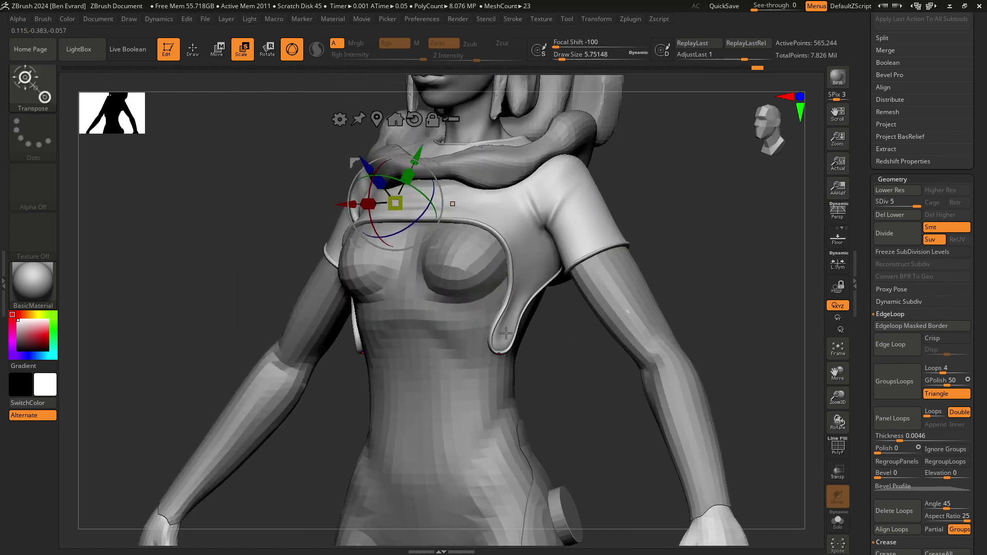
mouse_move(572, 369)
right_mouse_down()
mouse_move(504, 348)
mouse_move(538, 342)
mouse_move(586, 304)
mouse_move(419, 328)
right_mouse_up()
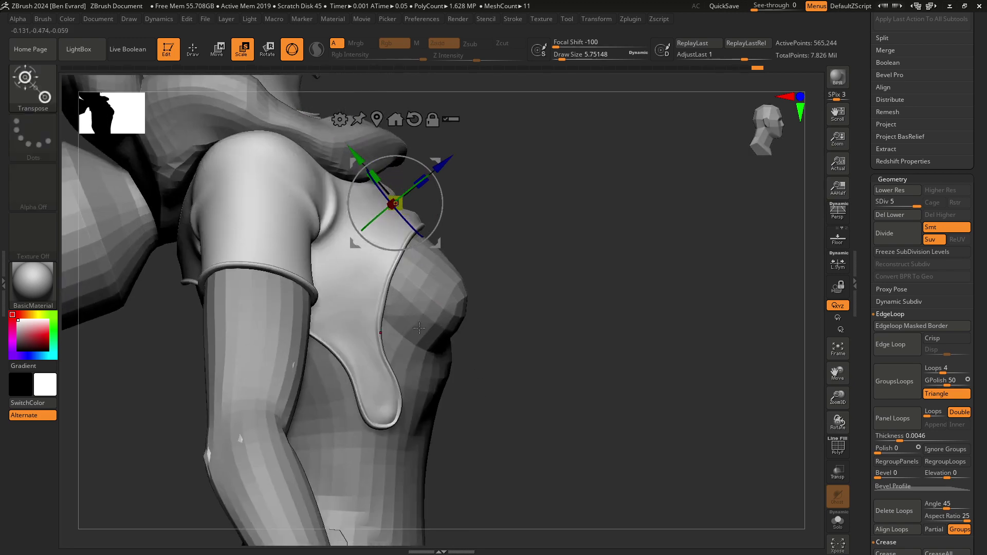
mouse_move(395, 410)
right_mouse_down("alt")
mouse_move(342, 220)
mouse_move(348, 174)
mouse_move(292, 221)
right_mouse_up("alt")
- Switch to the Move brush from the brush library
left_click(45, 92)
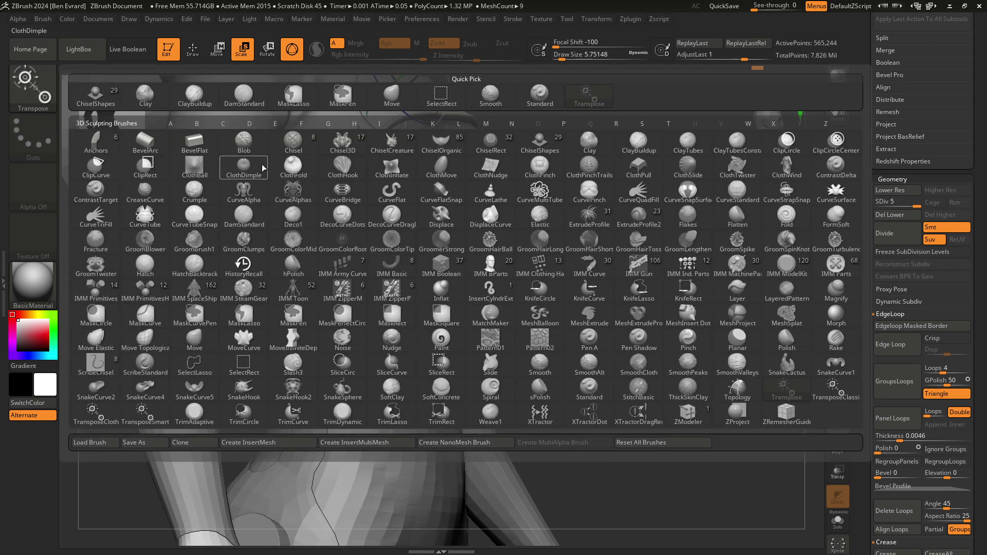
key("m")
left_click(196, 339)
key("space")
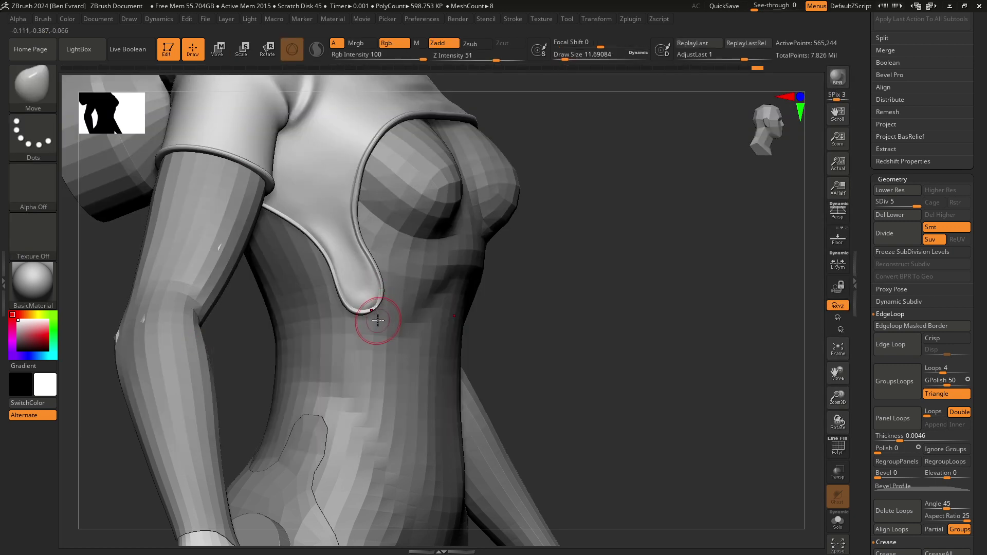
- Smooth the cropped top's shoulders and sleeves with Shift at subdivision level 3
right_click_drag(404, 308, 486, 302)
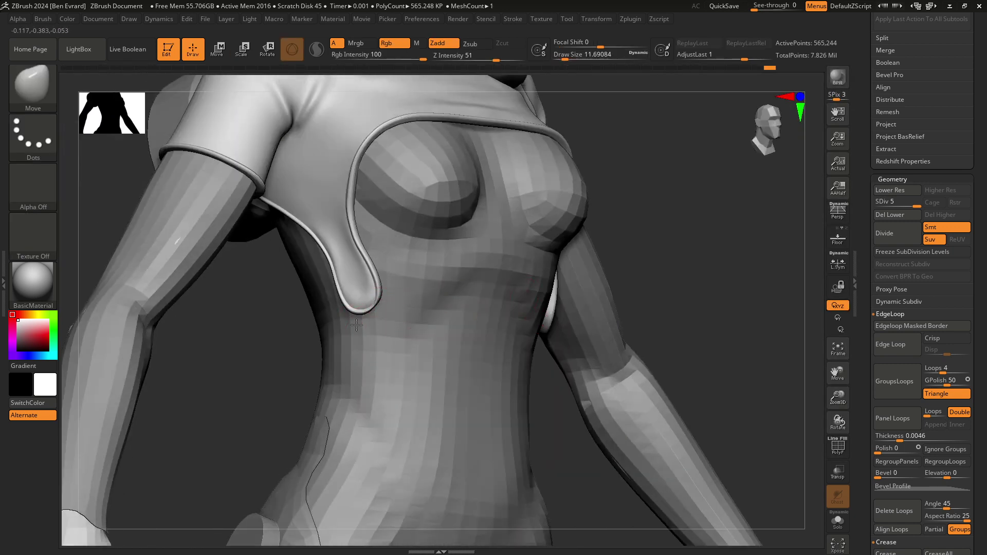
mouse_move(356, 325)
right_mouse_down("ctrl")
mouse_move(463, 288)
mouse_move(600, 271)
mouse_move(616, 241)
mouse_move(602, 324)
mouse_move(654, 328)
mouse_move(514, 231)
mouse_move(507, 209)
mouse_move(562, 103)
mouse_move(561, 65)
mouse_move(496, 248)
mouse_move(514, 247)
mouse_move(473, 251)
right_mouse_up("ctrl")
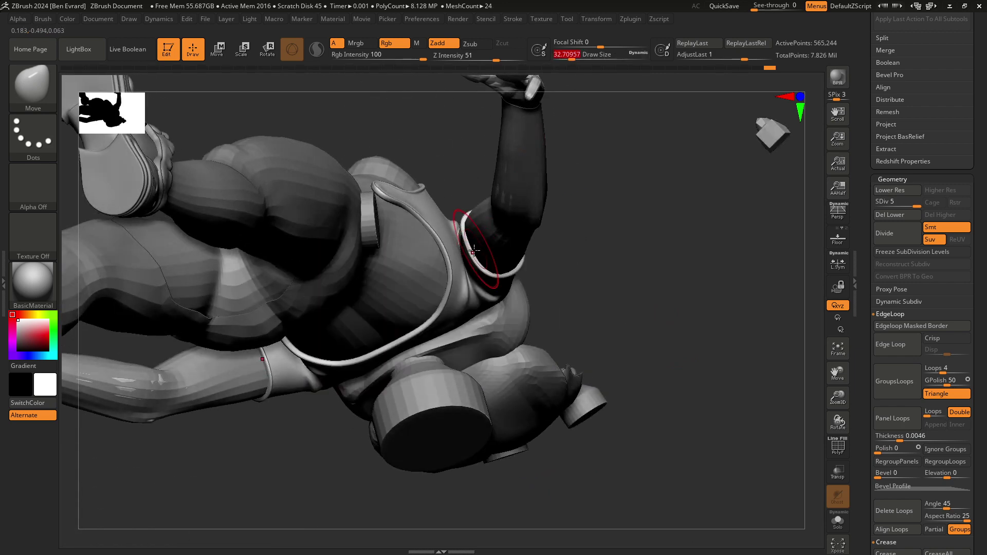
right_click_drag(468, 217, 565, 264)
mouse_move(502, 198)
right_mouse_down()
mouse_move(511, 200)
mouse_move(360, 165)
right_mouse_up()
key("f")
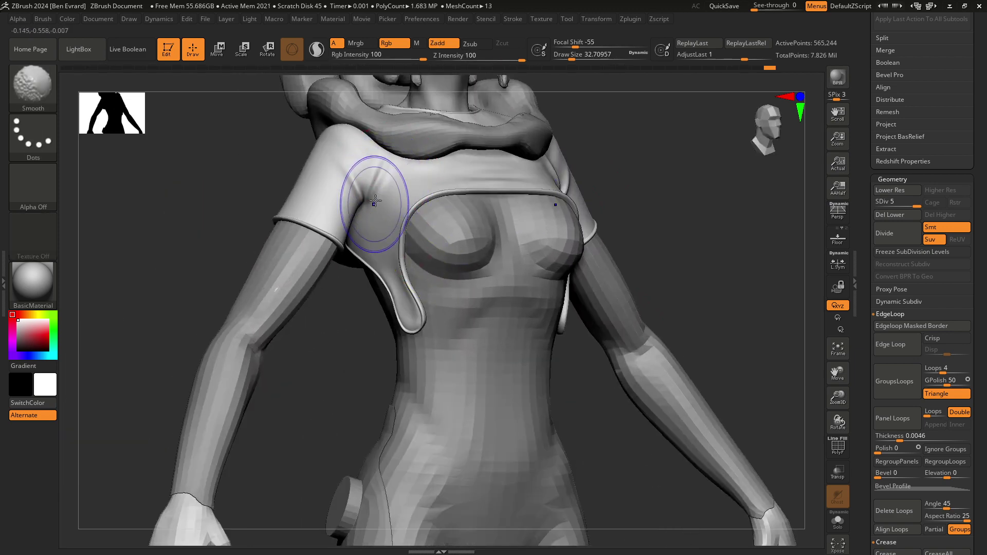
mouse_move(549, 204)
right_mouse_down()
mouse_move(571, 232)
mouse_move(529, 260)
mouse_move(470, 247)
mouse_move(463, 260)
right_mouse_up()
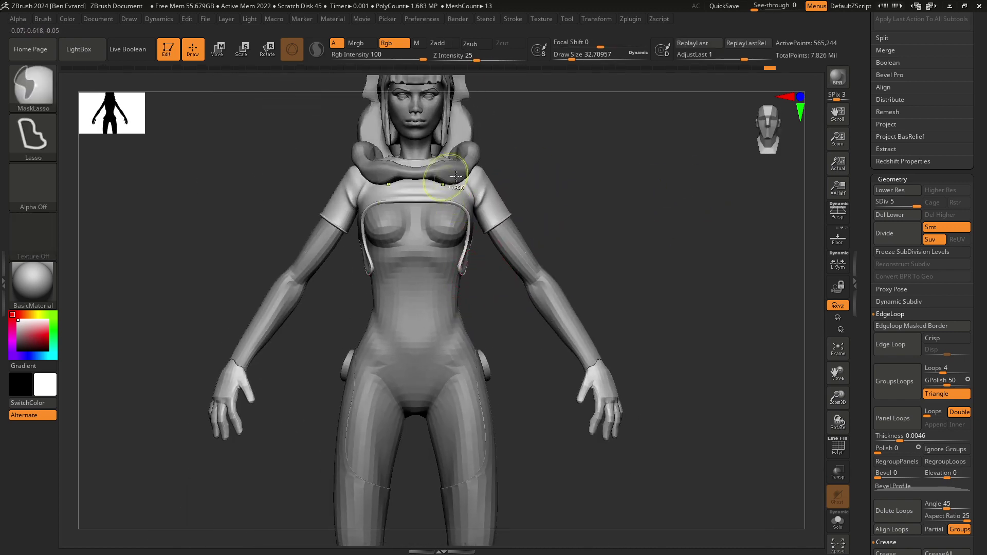
mouse_move(495, 187)
right_mouse_down("ctrl")
mouse_move(577, 165)
mouse_move(642, 123)
right_mouse_up("ctrl")
key("shift")
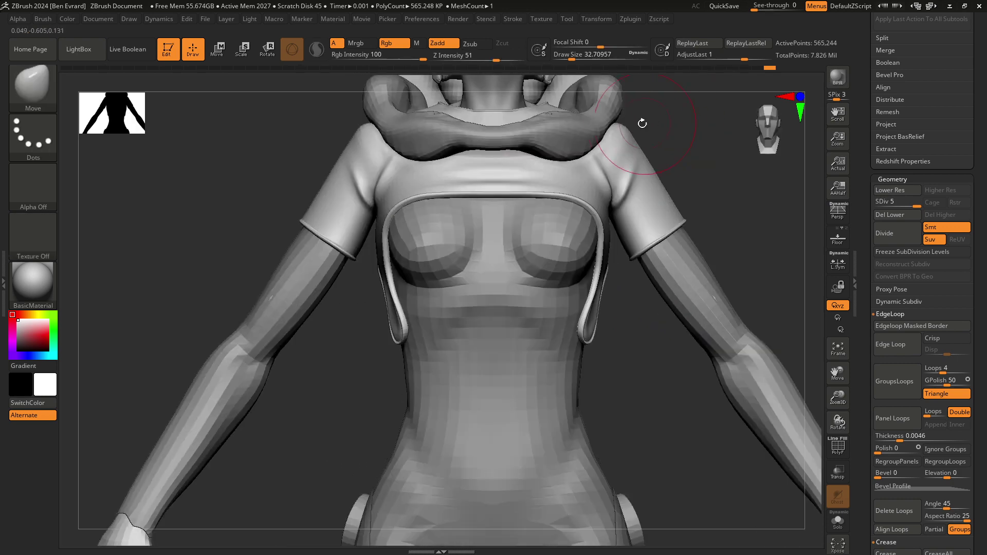
key("shift")
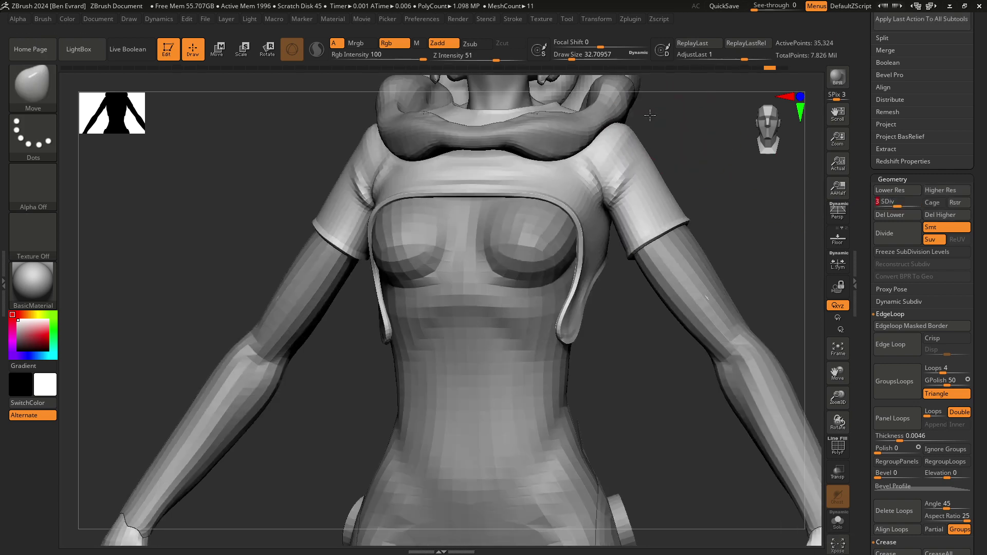
mouse_move(514, 134)
right_mouse_down()
mouse_move(665, 133)
mouse_move(694, 242)
right_mouse_up()
key("shift")
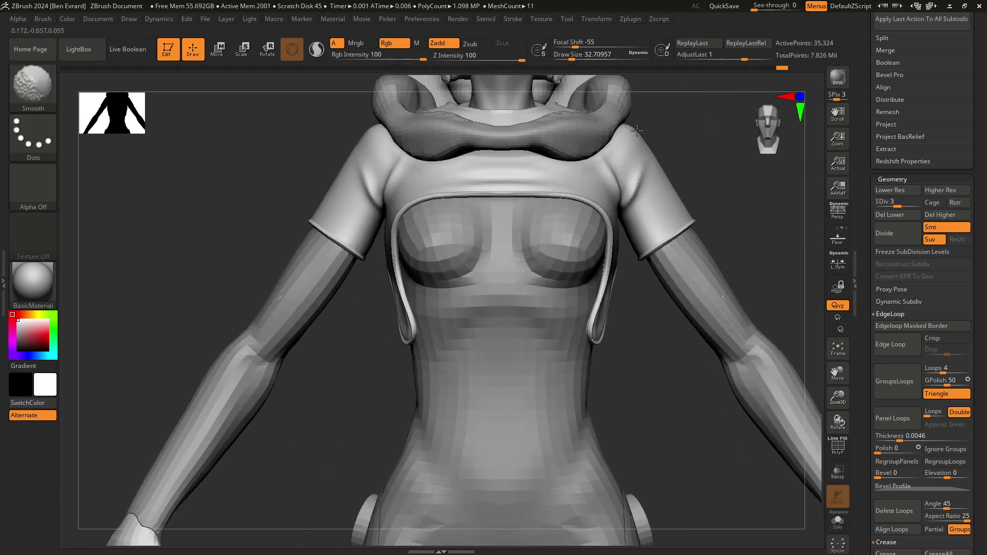
mouse_move(683, 132)
right_mouse_down()
mouse_move(652, 150)
mouse_move(623, 125)
mouse_move(705, 276)
mouse_move(759, 233)
right_mouse_up()
- Raise the top back to subdivision level 5 (565,244 points)
left_click_drag(898, 202, 920, 202)
mouse_move(698, 221)
right_mouse_down("ctrl")
mouse_move(622, 282)
mouse_move(572, 184)
mouse_move(453, 164)
right_mouse_up("ctrl")
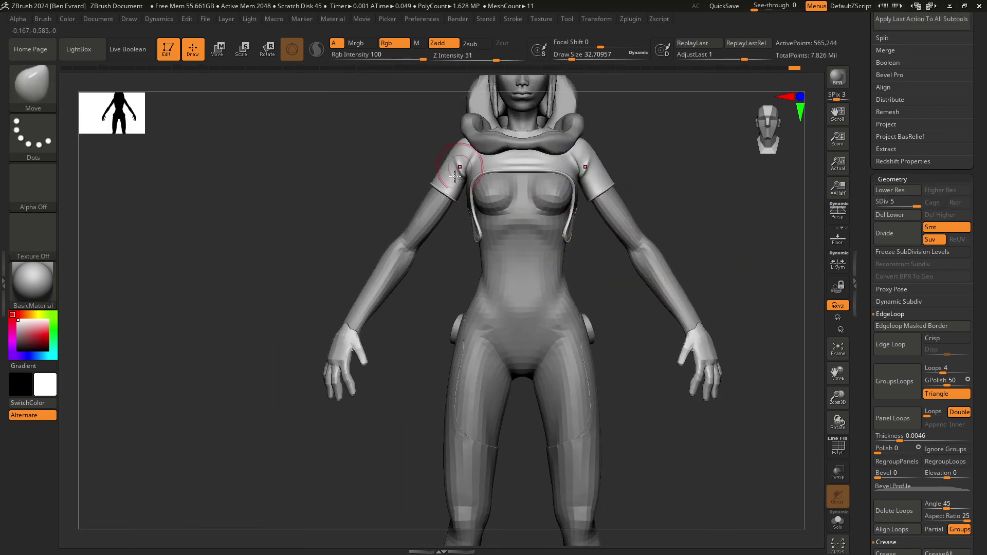
mouse_move(448, 247)
right_mouse_down()
mouse_move(501, 251)
mouse_move(595, 213)
mouse_move(584, 155)
mouse_move(632, 145)
mouse_move(516, 216)
right_mouse_up()
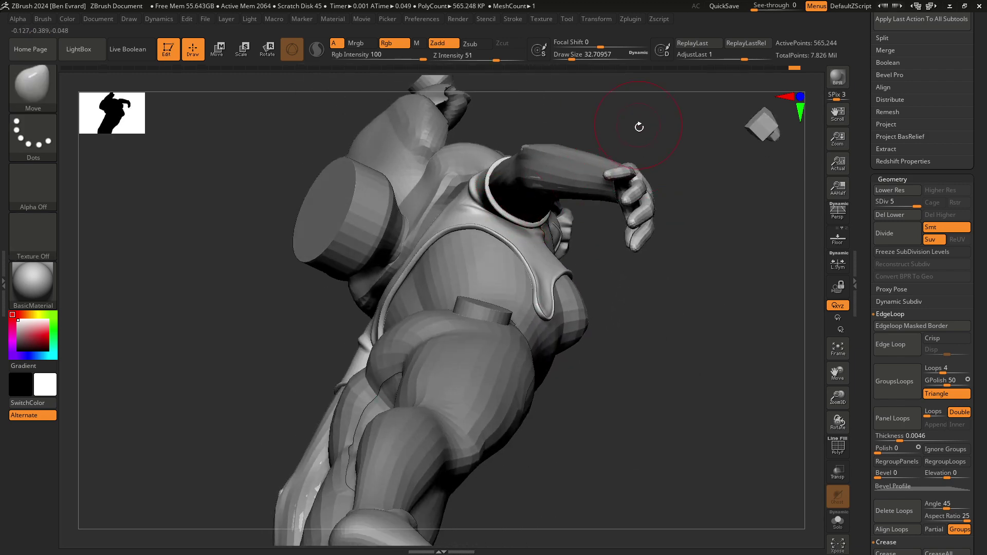
mouse_move(639, 126)
right_mouse_down()
mouse_move(656, 236)
mouse_move(643, 253)
right_mouse_up()
key("f")
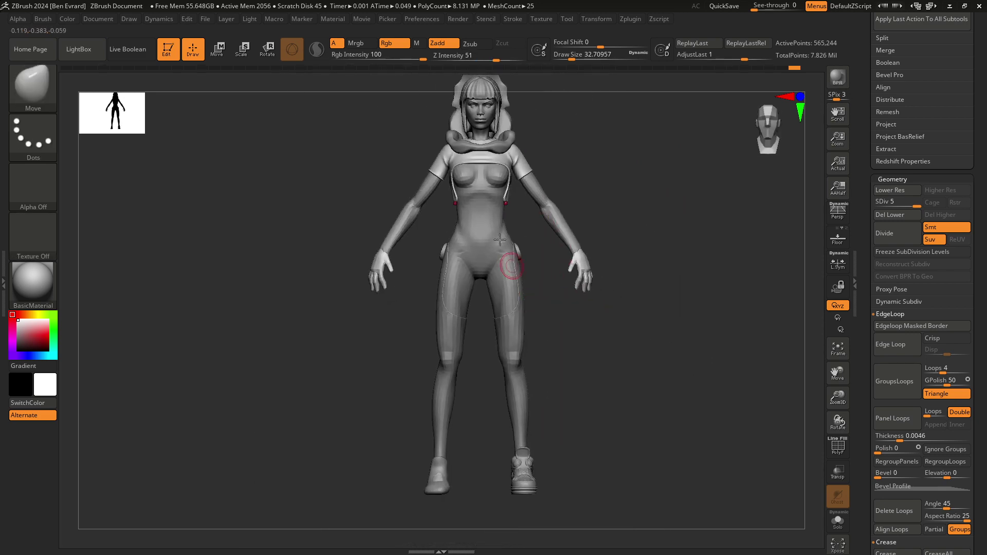
mouse_move(500, 239)
right_mouse_down("ctrl")
mouse_move(545, 256)
mouse_move(511, 205)
mouse_move(518, 187)
mouse_move(606, 275)
mouse_move(514, 229)
mouse_move(632, 350)
mouse_move(616, 374)
mouse_move(582, 315)
mouse_move(610, 314)
mouse_move(564, 313)
mouse_move(509, 251)
right_mouse_up("ctrl")
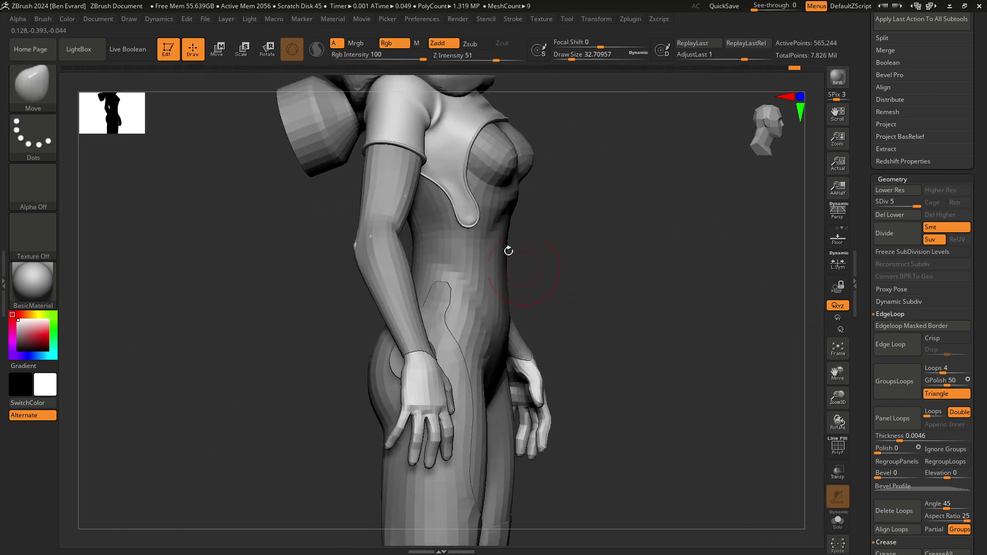
mouse_move(469, 211)
right_mouse_down()
mouse_move(486, 230)
mouse_move(453, 196)
mouse_move(787, 170)
right_mouse_up()
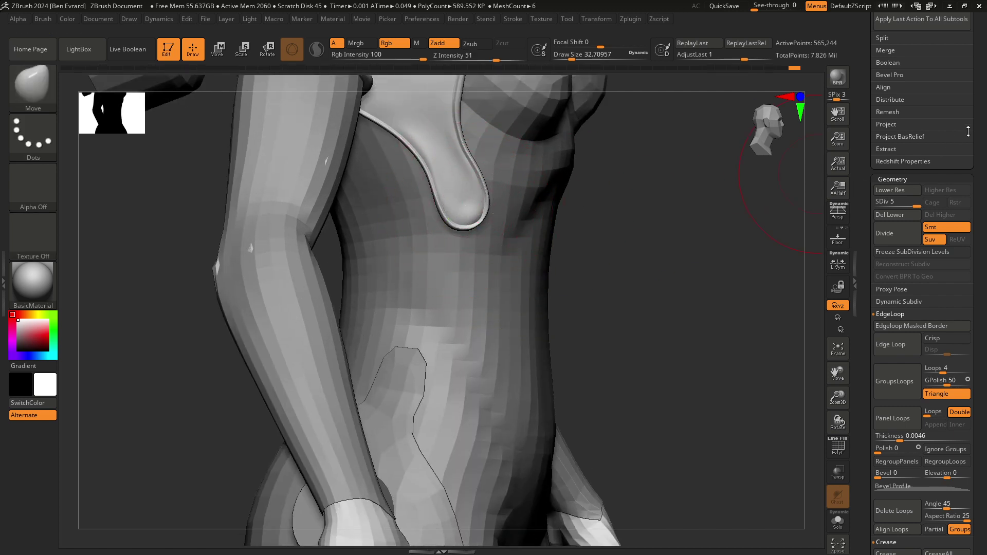
- Append a Cylinder3D mesh as a new subtool and frame it in view
scroll(948, 218, "up", 1)
scroll(948, 218, "up", 2)
scroll(948, 218, "up", 2)
scroll(949, 218, "up", 2)
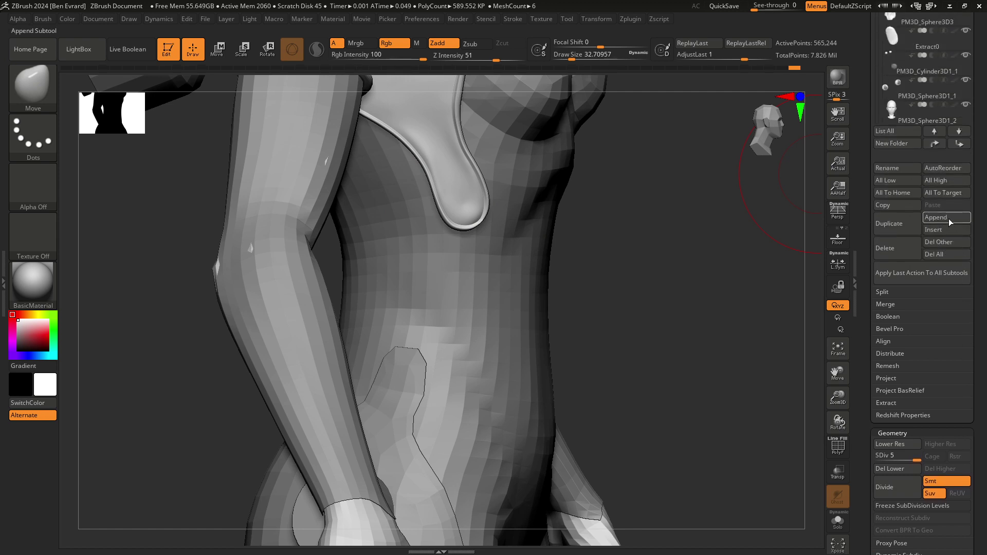
left_click(949, 218)
left_click(952, 219)
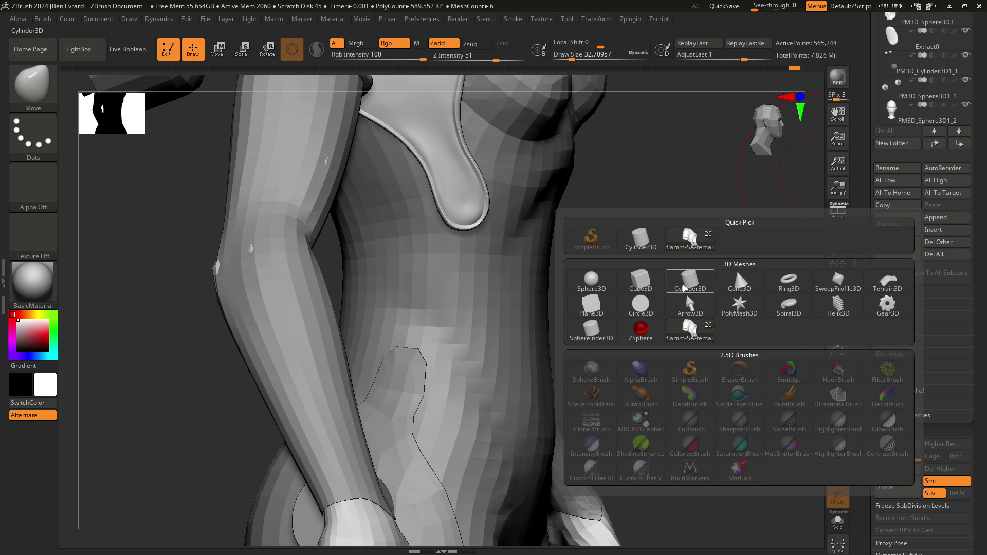
left_click(690, 282)
key("f")
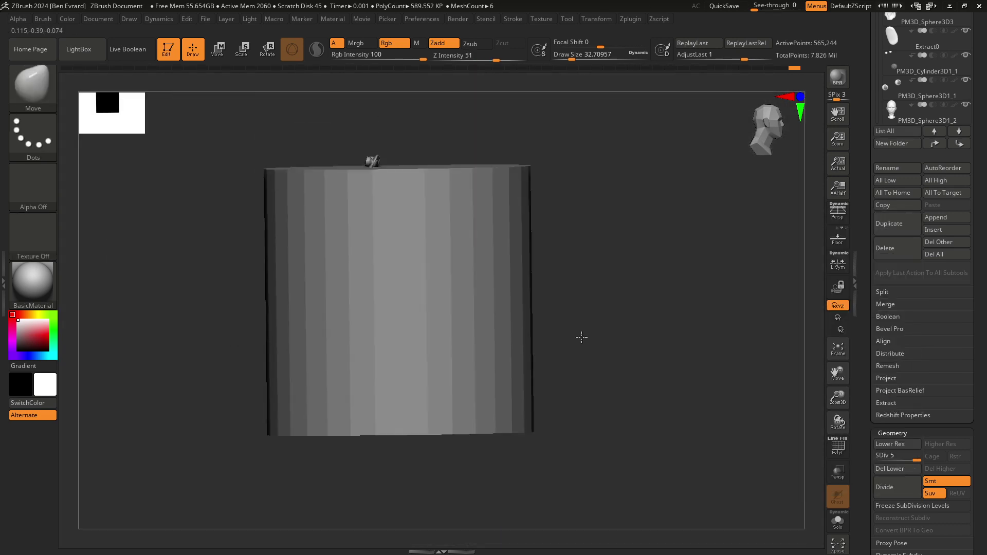
- Select the PM3D_Cylinder3D1_2 subtool, enable PolyF and inspect its polygroup caps
left_click(493, 275, "alt")
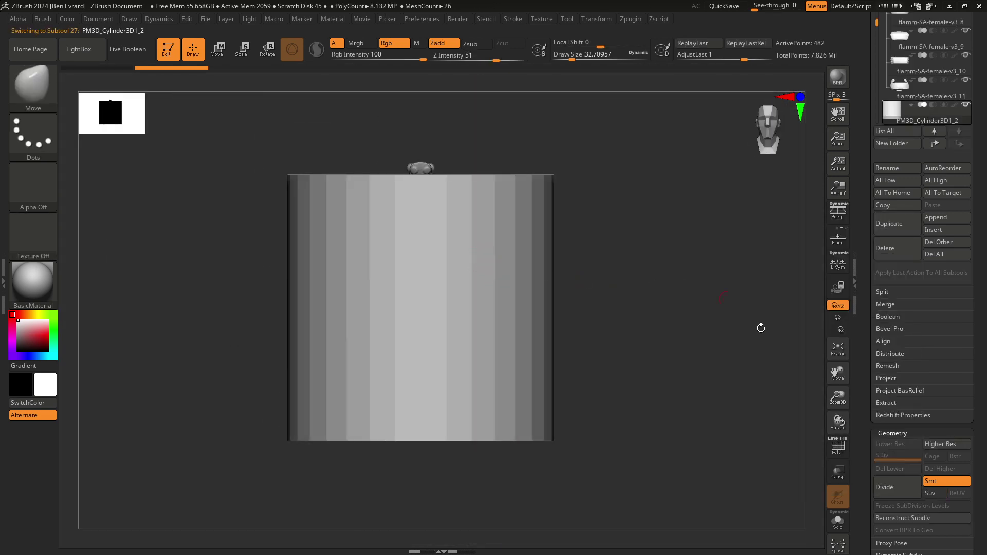
left_click(842, 452)
scroll(971, 186, "down", 10)
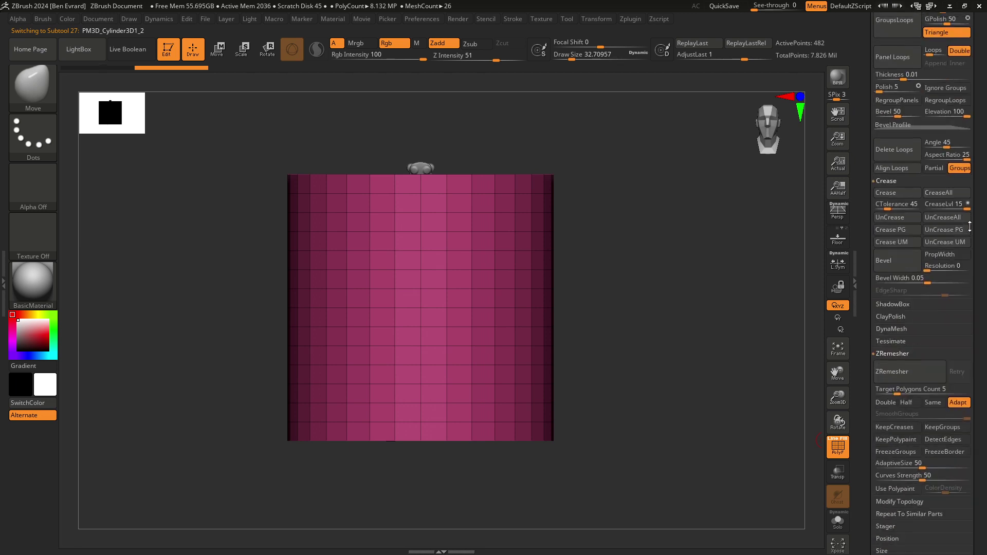
scroll(970, 186, "down", 3)
key("shift")
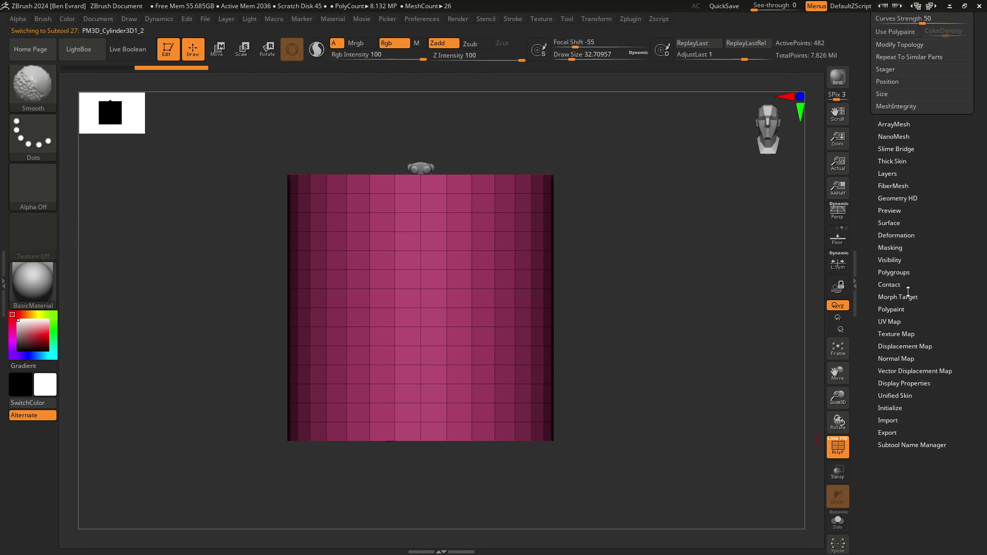
left_click(899, 272)
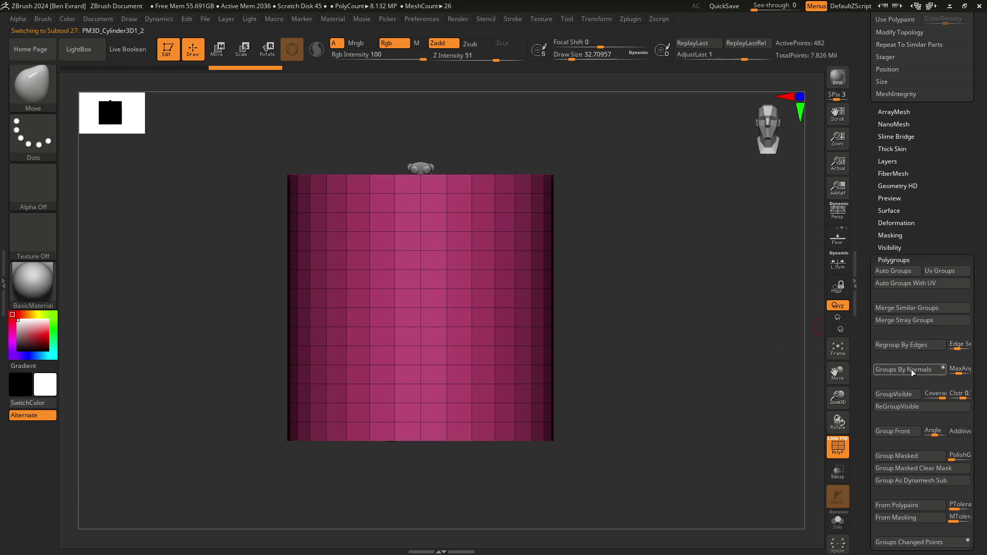
left_click_drag(703, 282, 698, 302)
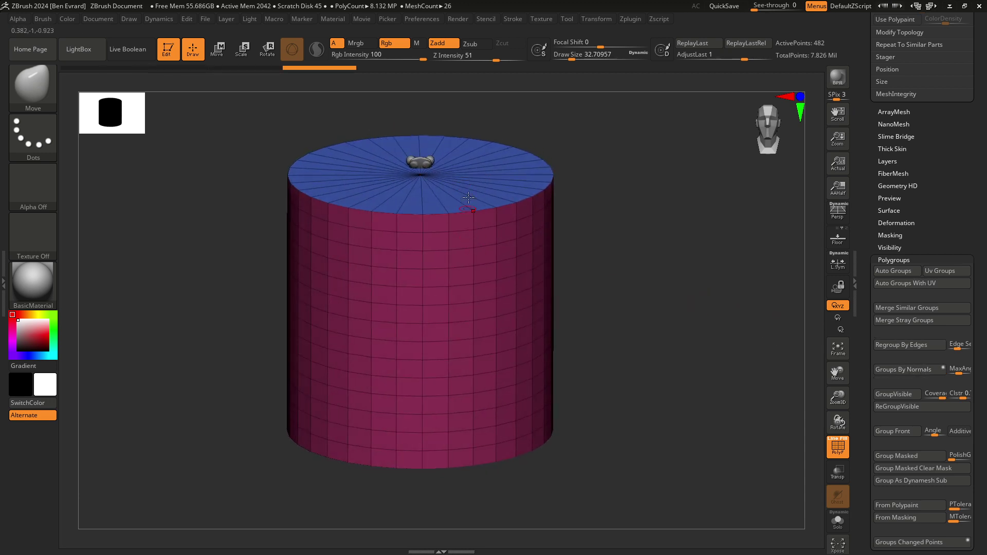
left_click_drag(615, 307, 520, 161)
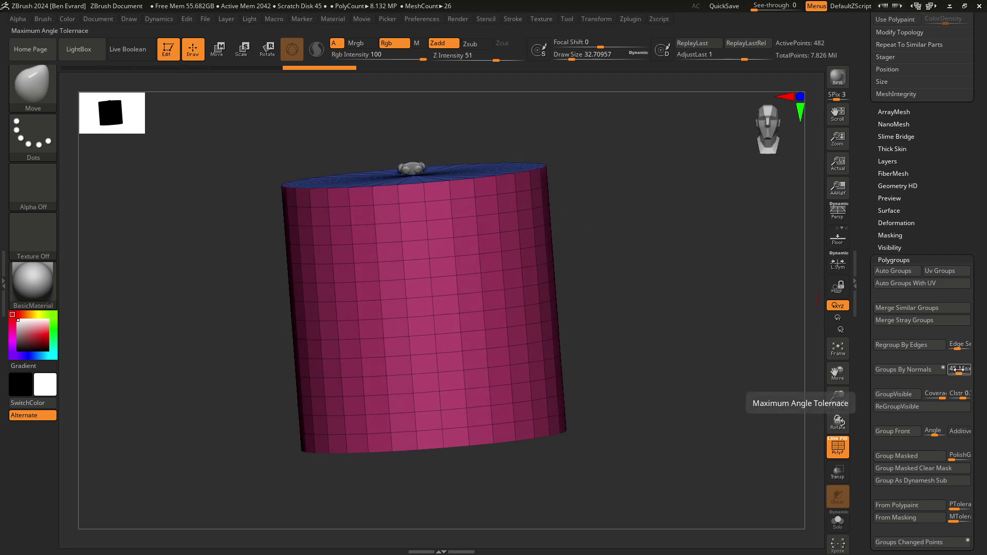
scroll(957, 368, "up", 3)
- Enable KeepGroups in Geometry > ZRemesher
scroll(956, 359, "up", 5)
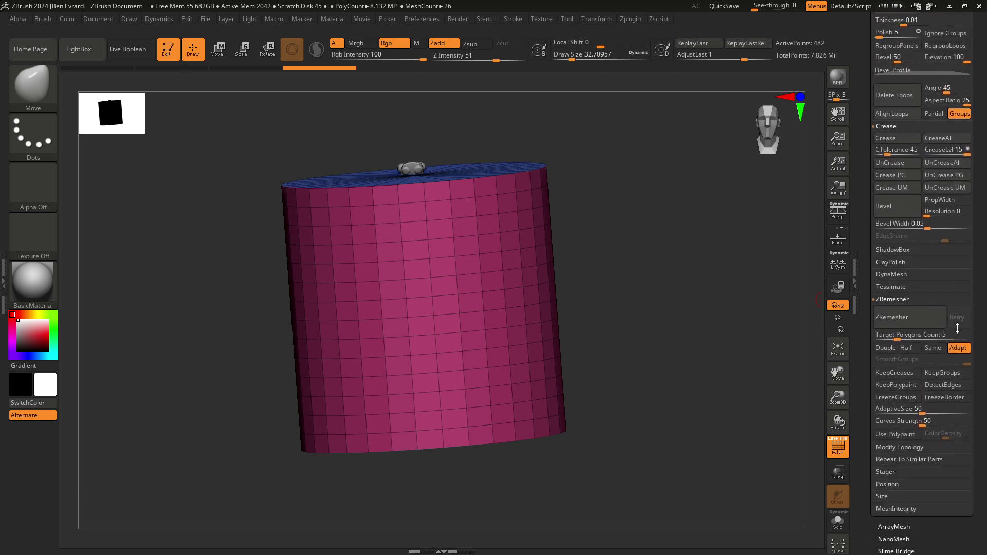
scroll(954, 348, "up", 5)
scroll(952, 353, "up", 2)
scroll(949, 357, "up", 2)
scroll(946, 363, "up", 2)
scroll(943, 367, "up", 2)
scroll(942, 370, "up", 2)
scroll(951, 349, "up", 2)
scroll(972, 316, "up", 2)
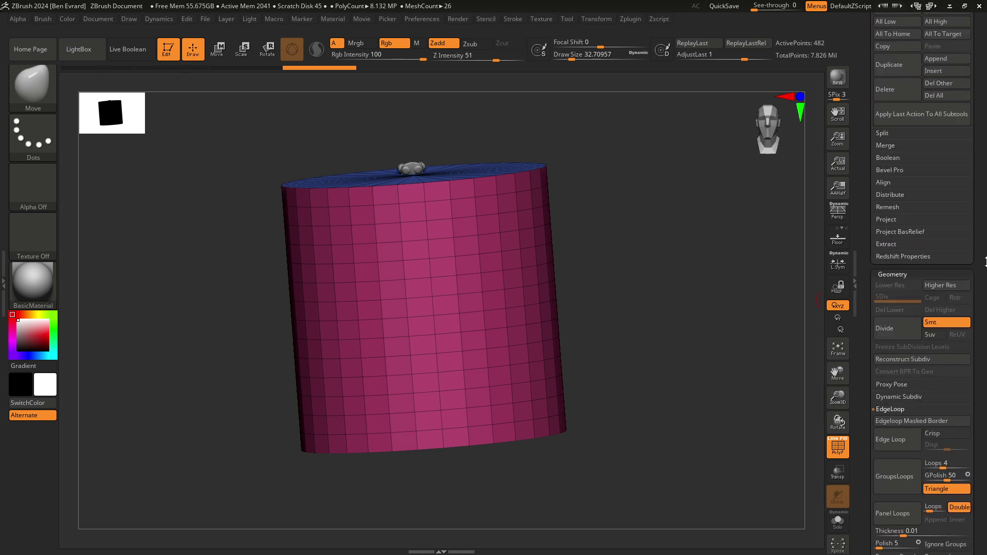
scroll(978, 285, "up", 2)
scroll(978, 296, "up", 2)
scroll(977, 314, "up", 2)
scroll(978, 334, "up", 2)
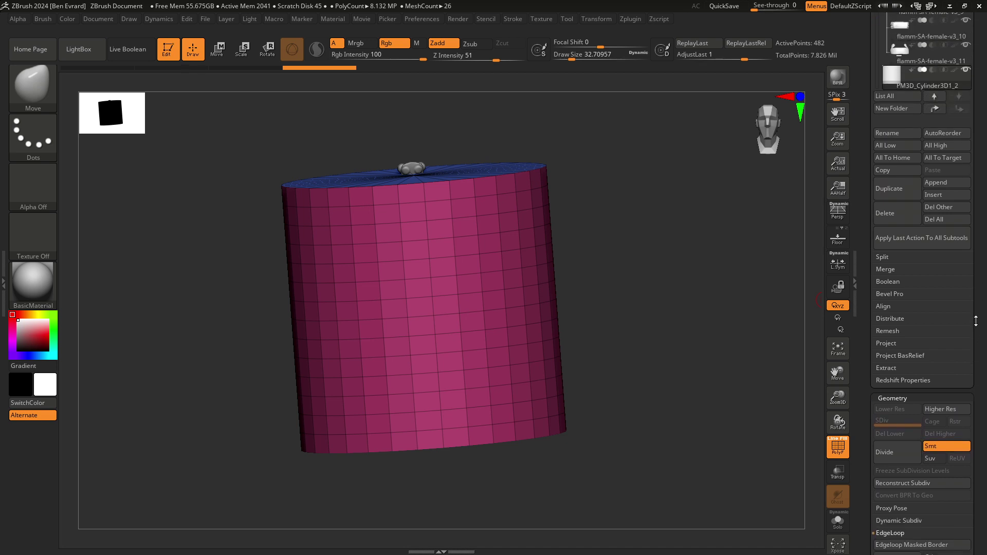
scroll(978, 353, "up", 2)
scroll(978, 353, "down", 2)
scroll(957, 319, "down", 2)
scroll(931, 283, "down", 2)
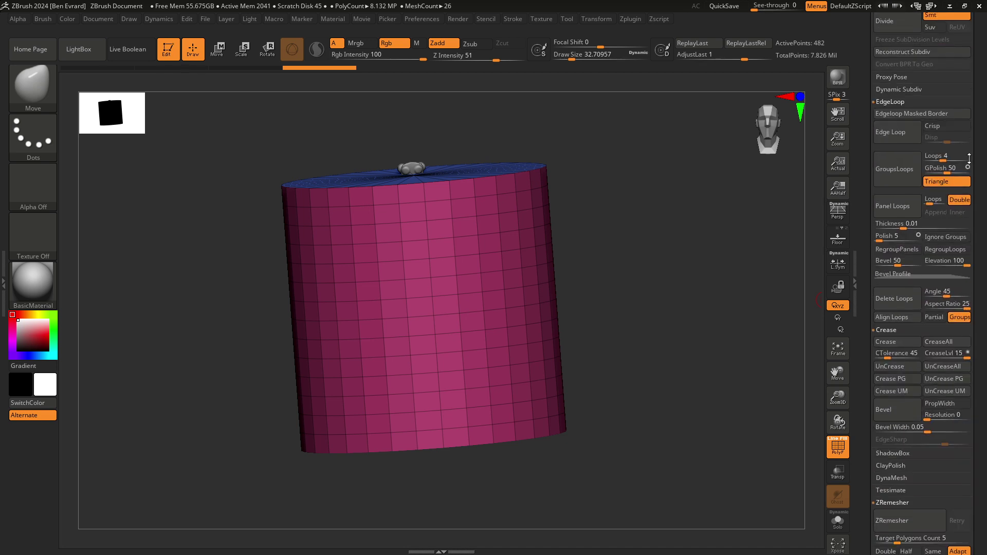
scroll(905, 241, "down", 2)
scroll(979, 360, "down", 2)
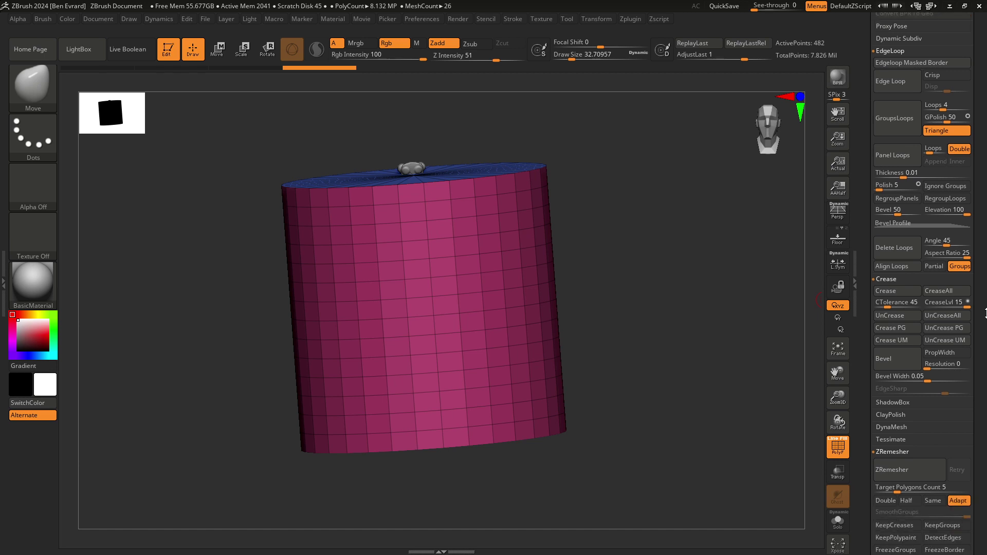
scroll(957, 319, "down", 2)
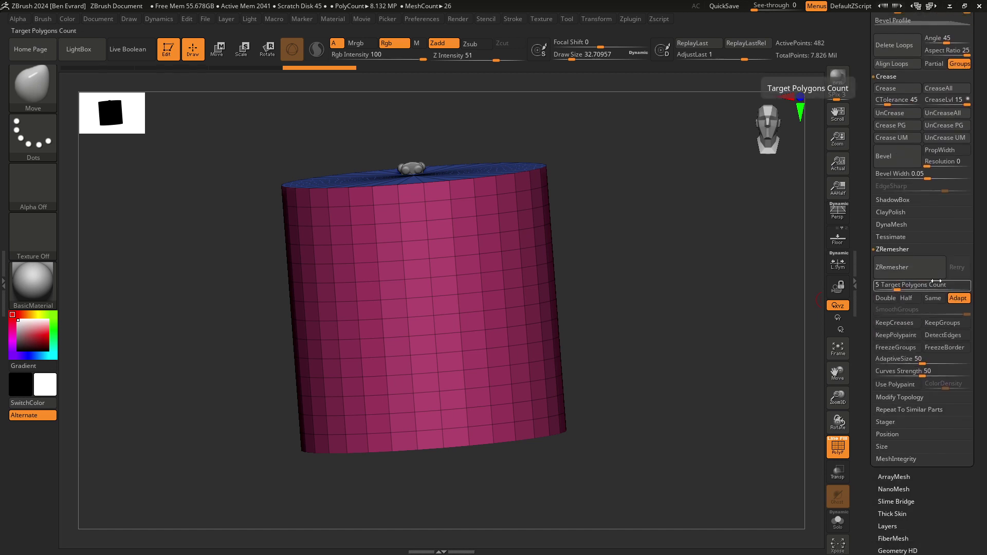
left_click(943, 323)
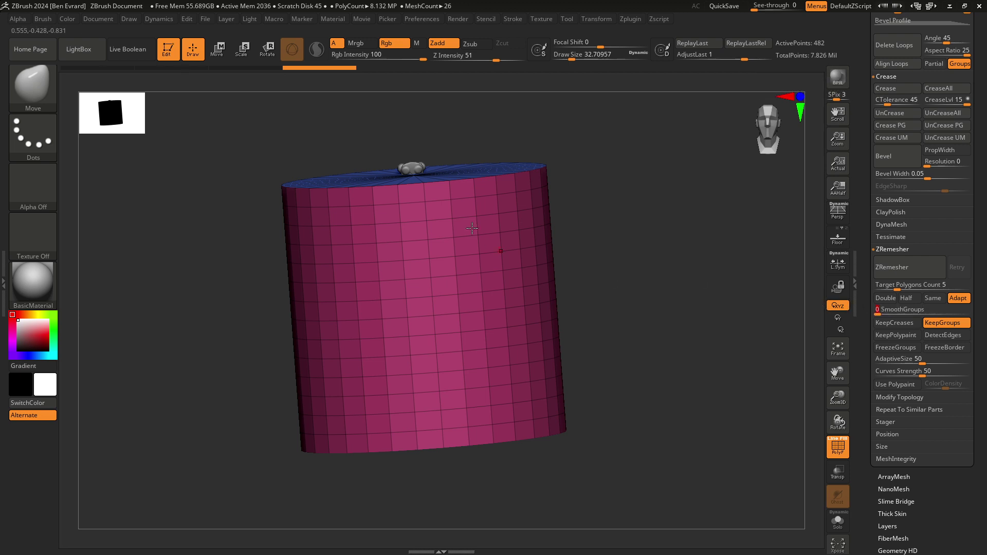
left_click_drag(663, 270, 671, 263, "shift")
- ZRemesh the cylinder repeatedly, settling on Target Polygons Count 0.1 for 178 points
left_click(912, 274)
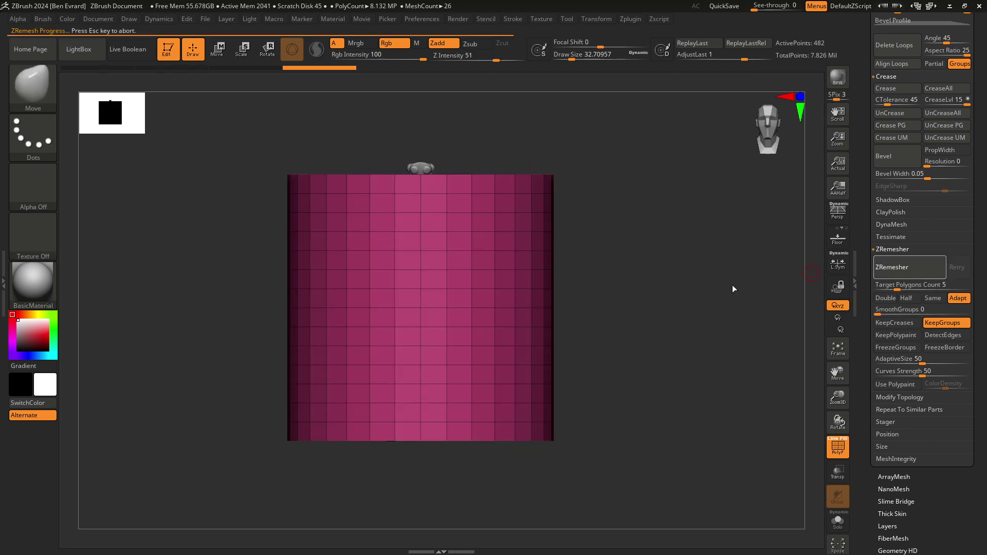
left_click_drag(661, 220, 590, 216)
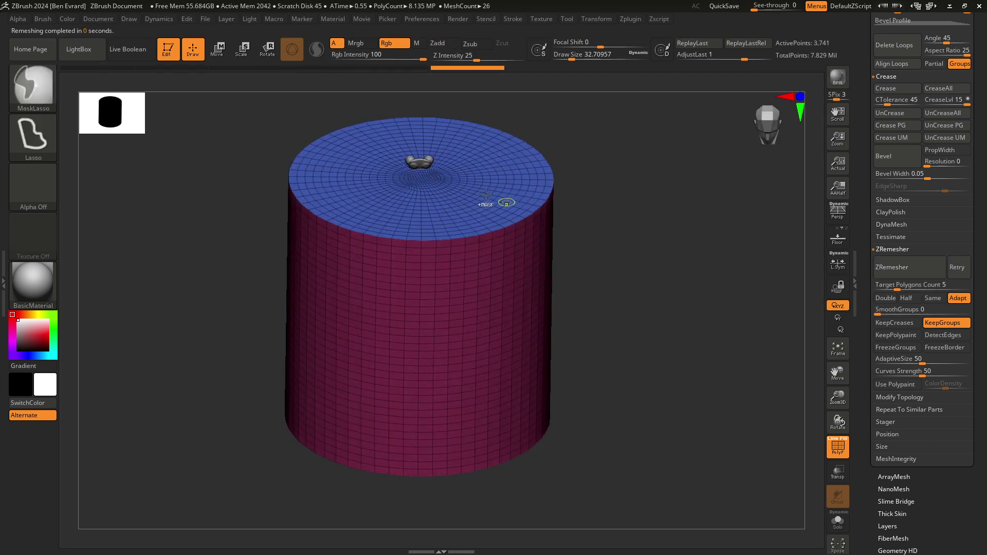
left_click_drag(897, 289, 879, 289)
left_click(894, 268)
key("ctrl+z")
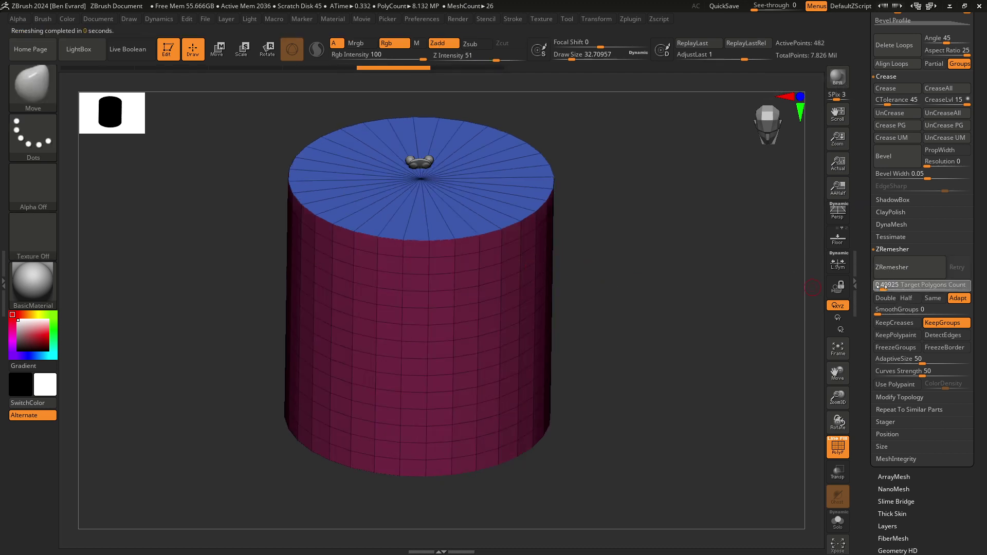
left_click(910, 267)
left_click_drag(878, 286, 877, 286)
left_click(909, 268)
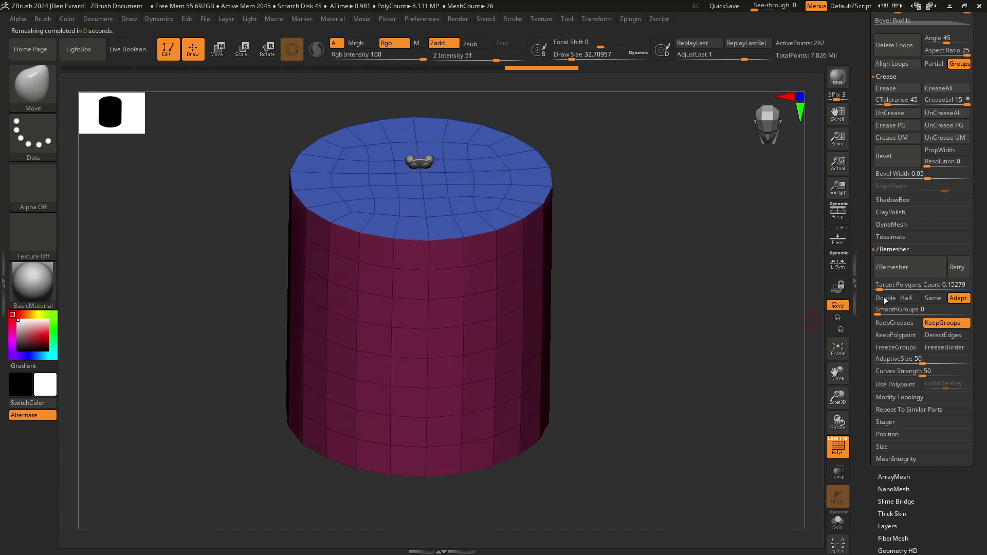
left_click(891, 273)
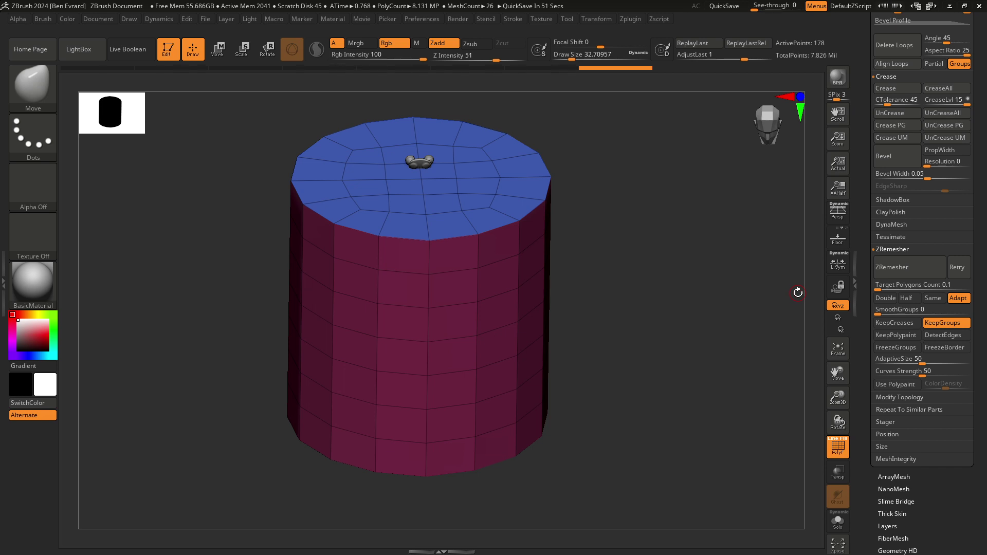
mouse_move(619, 265)
left_mouse_down()
mouse_move(632, 265)
mouse_move(627, 238)
mouse_move(599, 348)
left_mouse_up()
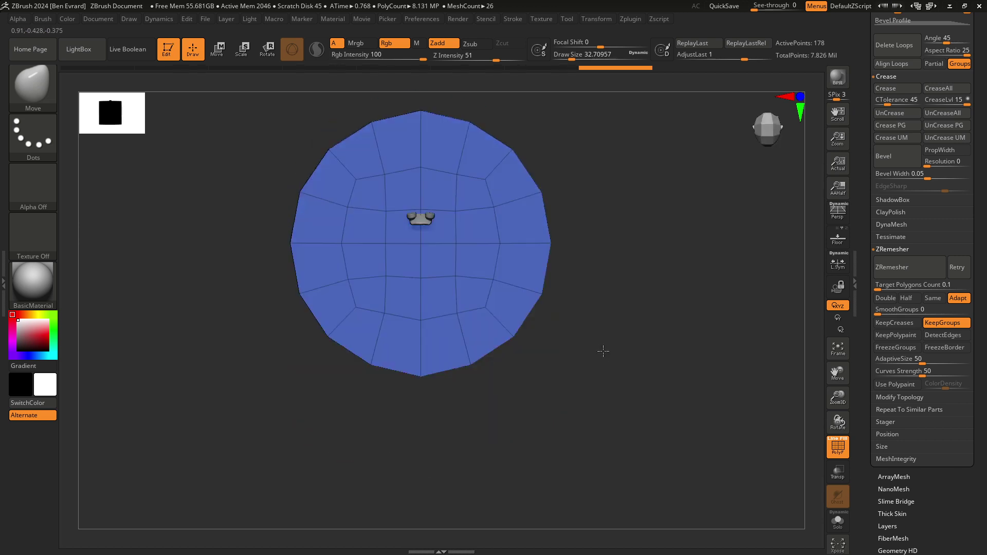
- Scale the cylinder down to about a quarter size and raise it to waist height
key("w")
left_click(236, 51)
left_click_drag(381, 125, 595, 165, "shift")
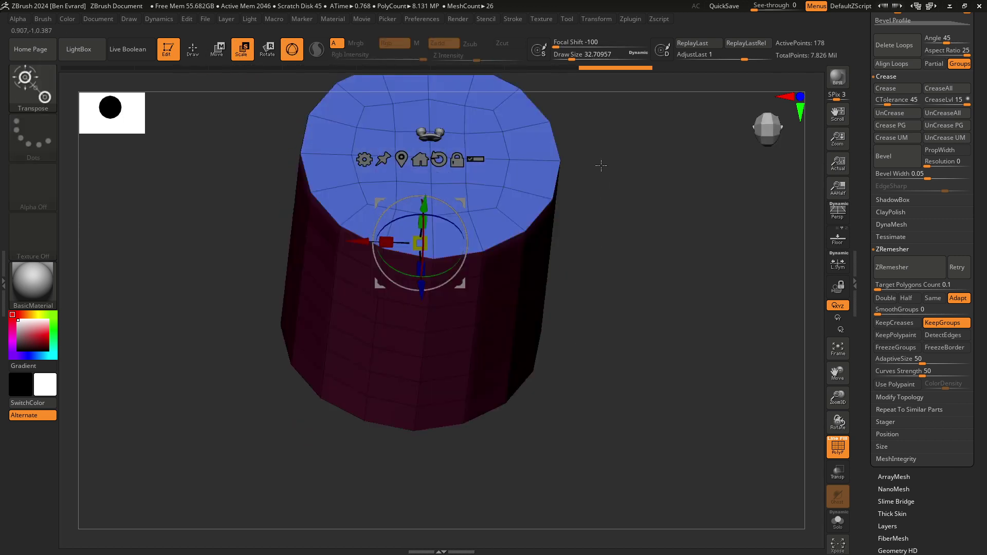
left_click_drag(420, 243, 281, 251)
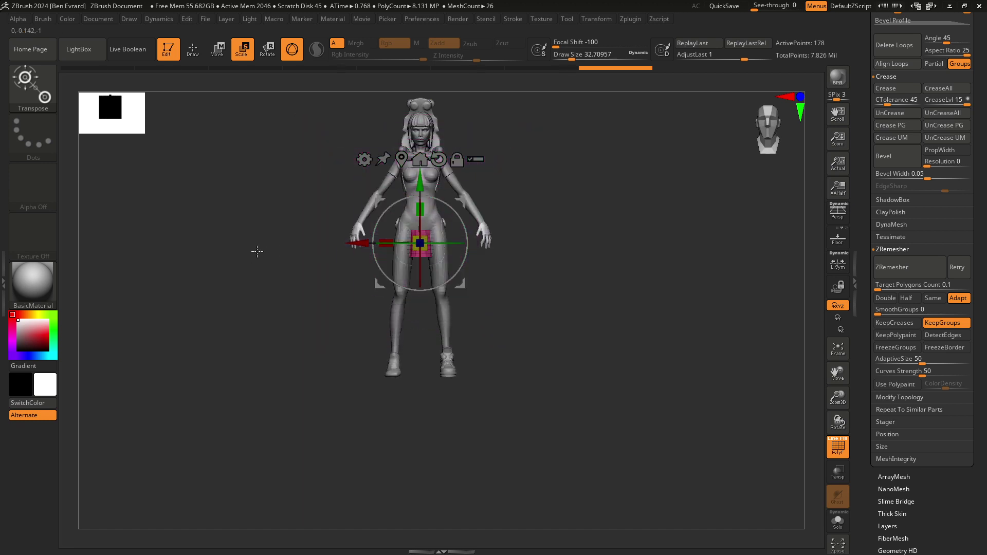
right_click_drag(257, 251, 267, 205, "ctrl")
left_click_drag(443, 277, 444, 212)
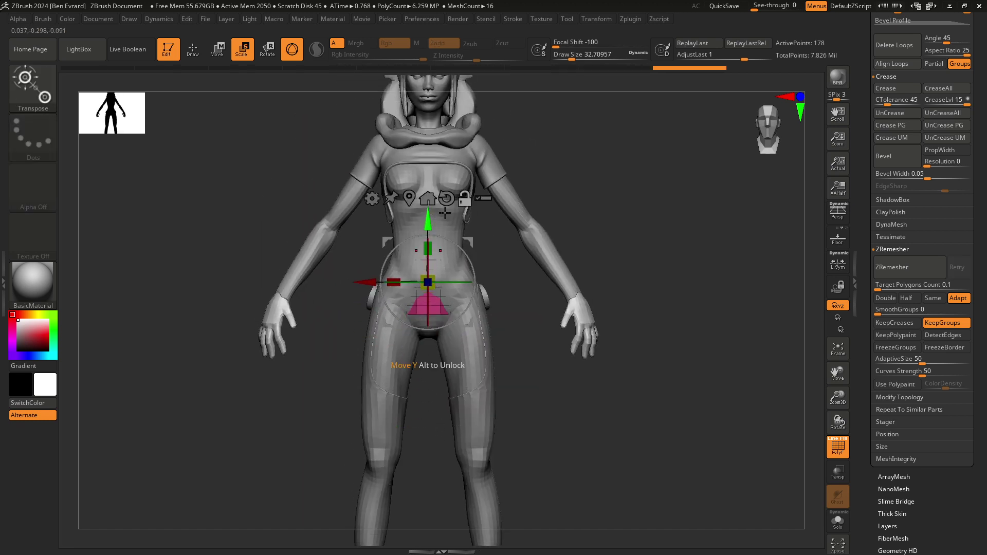
- Squash the cylinder to half height and ZRemesh it to 186 points
mouse_move(514, 242)
left_mouse_down()
mouse_move(539, 301)
mouse_move(465, 332)
mouse_move(518, 331)
left_mouse_up()
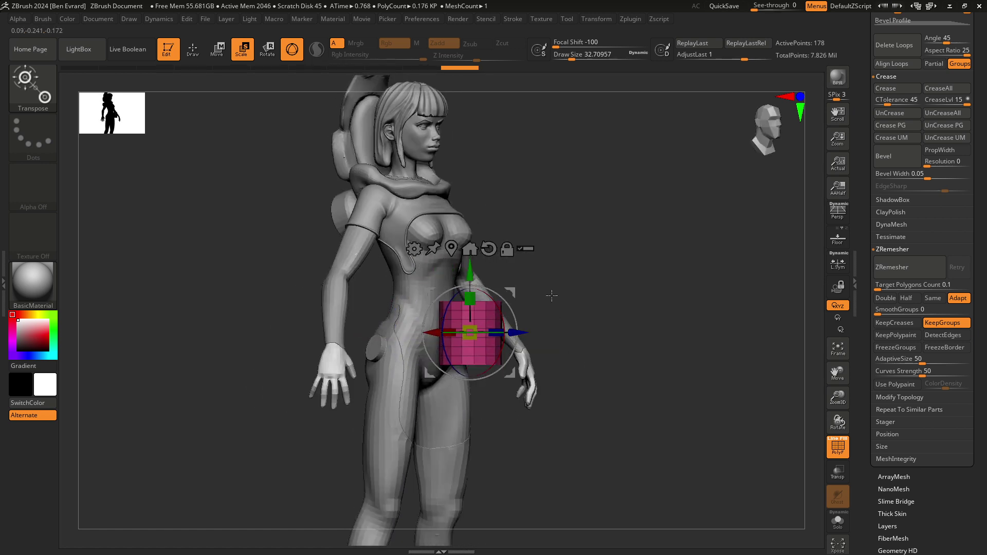
left_click_drag(551, 296, 491, 329)
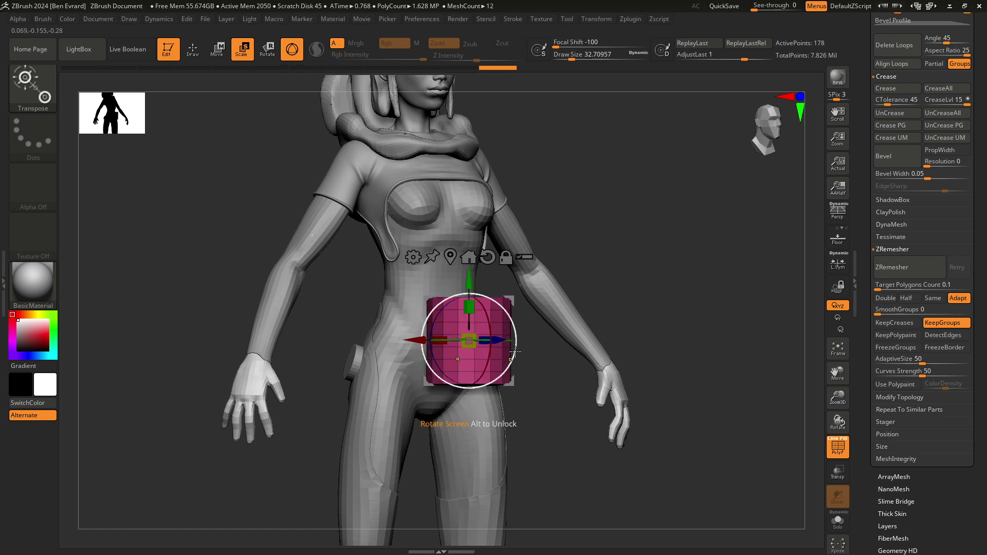
left_click_drag(619, 294, 791, 279)
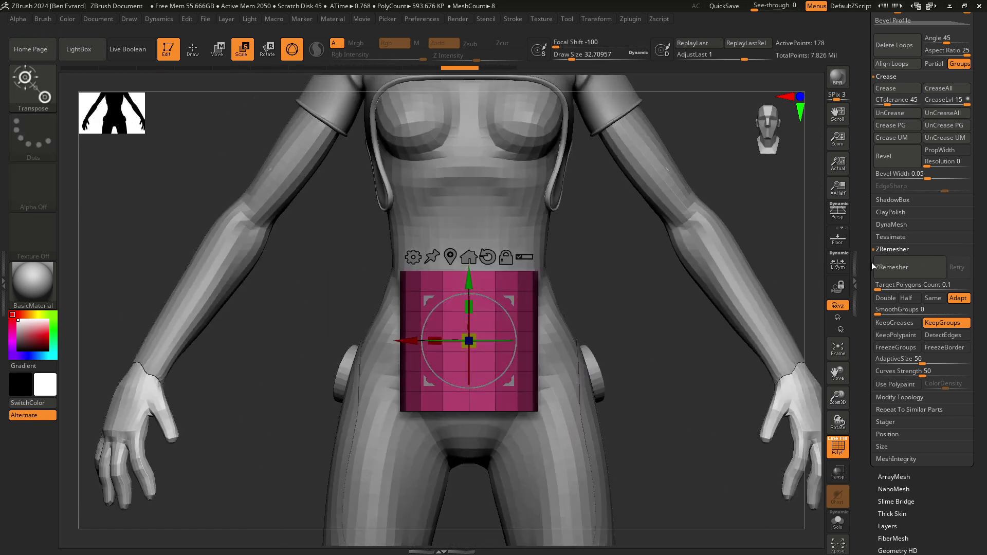
left_click_drag(473, 313, 466, 351)
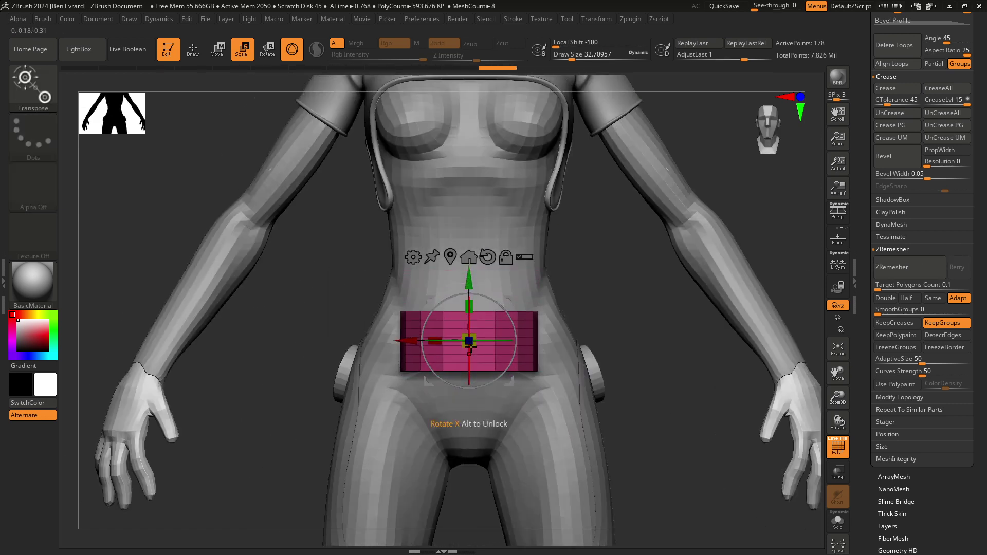
scroll(928, 284, "up", 1)
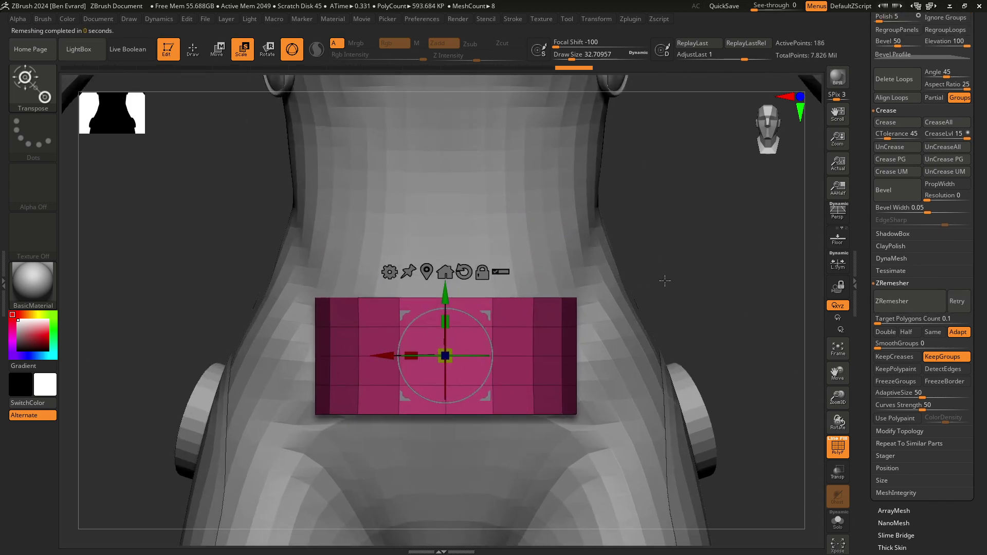
left_click_drag(659, 280, 602, 311)
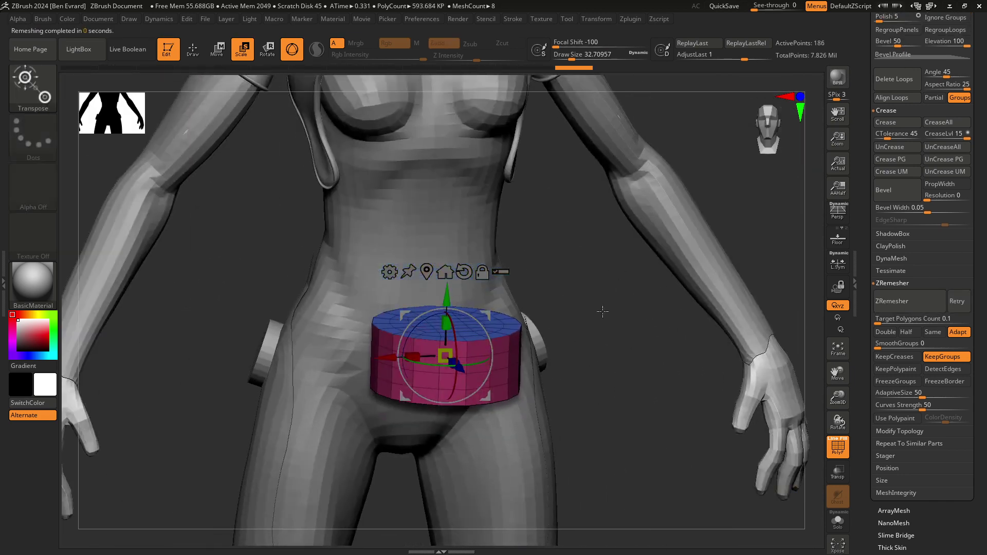
- Select the ZModeler brush and zoom in on the waist cylinder
left_click(35, 105)
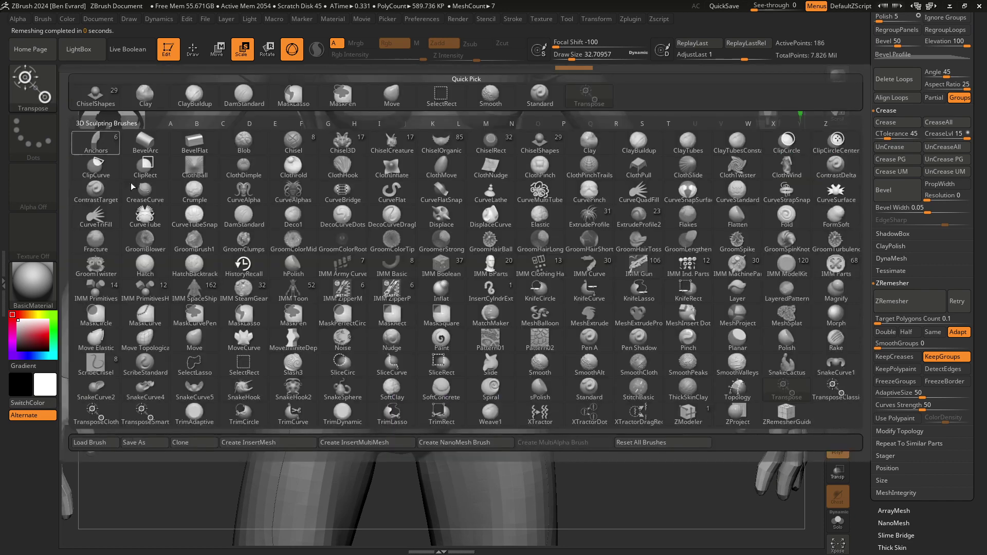
left_click(688, 414)
mouse_move(679, 405)
left_mouse_down()
mouse_move(668, 231)
mouse_move(489, 320)
left_mouse_up()
right_click_drag(504, 279, 446, 301, "ctrl")
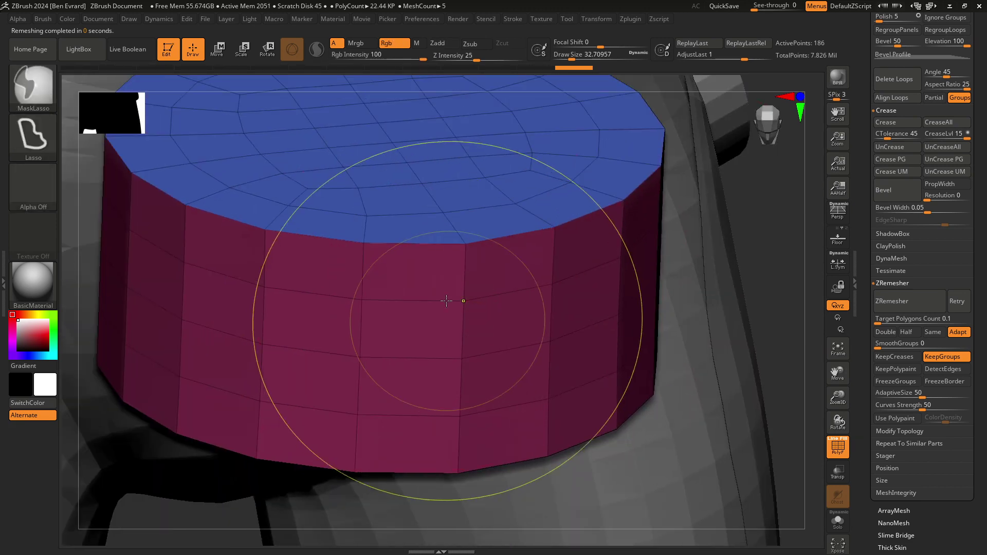
mouse_move(453, 263)
right_mouse_down("ctrl")
mouse_move(506, 286)
mouse_move(479, 275)
right_mouse_up("ctrl")
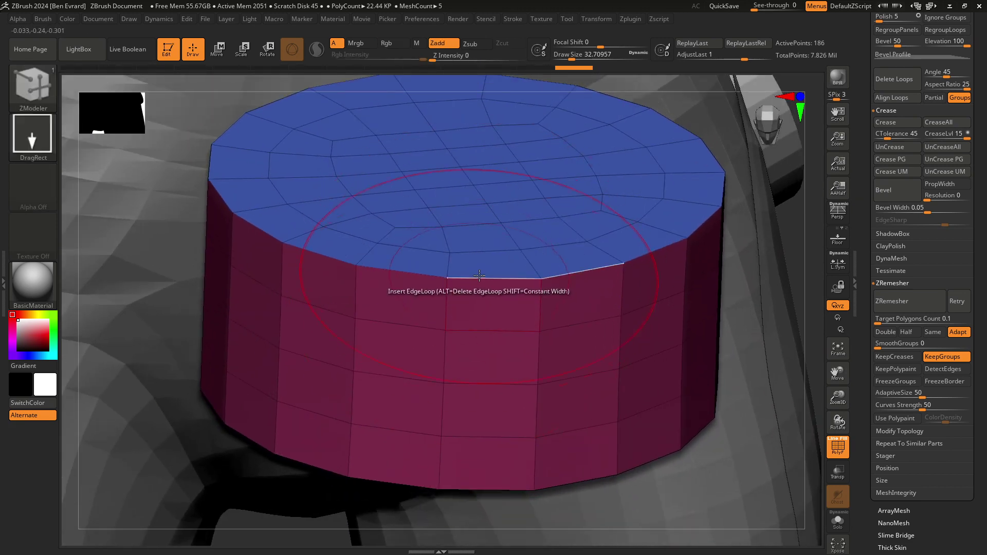
- Try the ZModeler Flat Border and Flat Inner polygon targets on the cylinder
key("space")
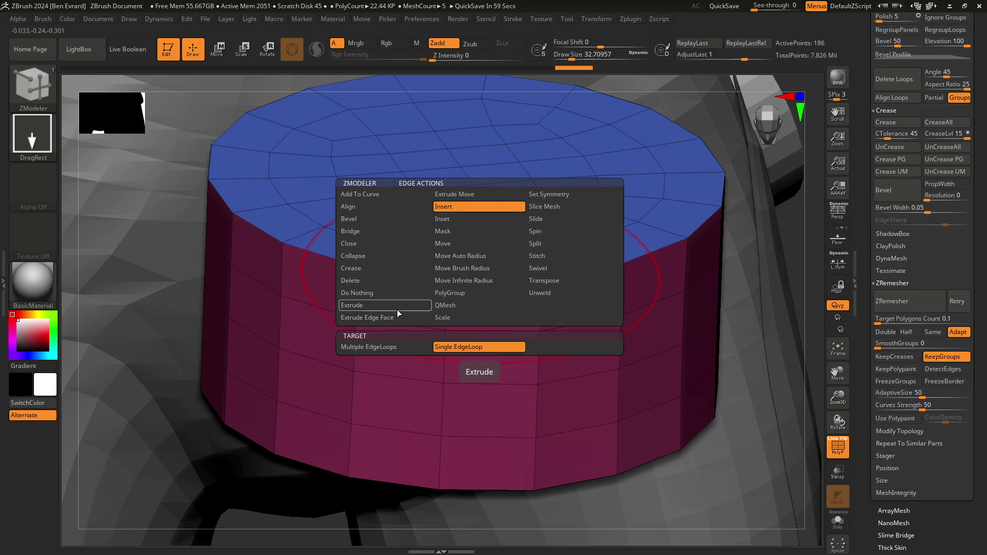
left_click(522, 315)
key("space")
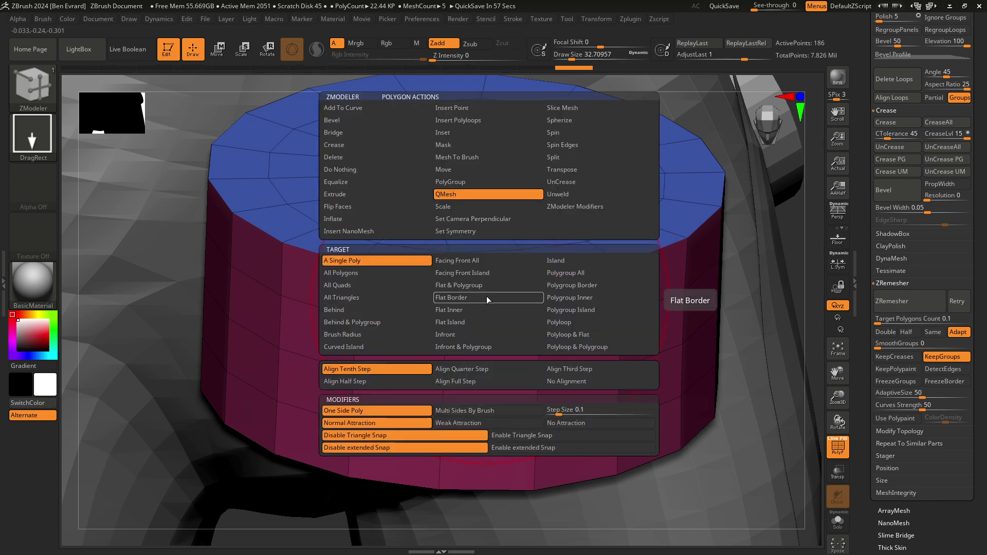
left_click(488, 298)
key("space")
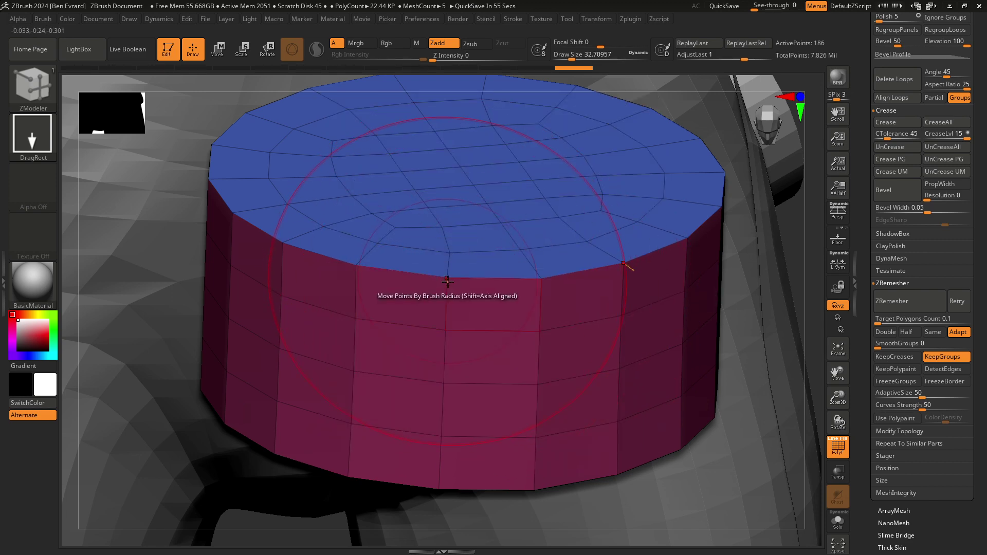
key("space")
left_click(494, 308)
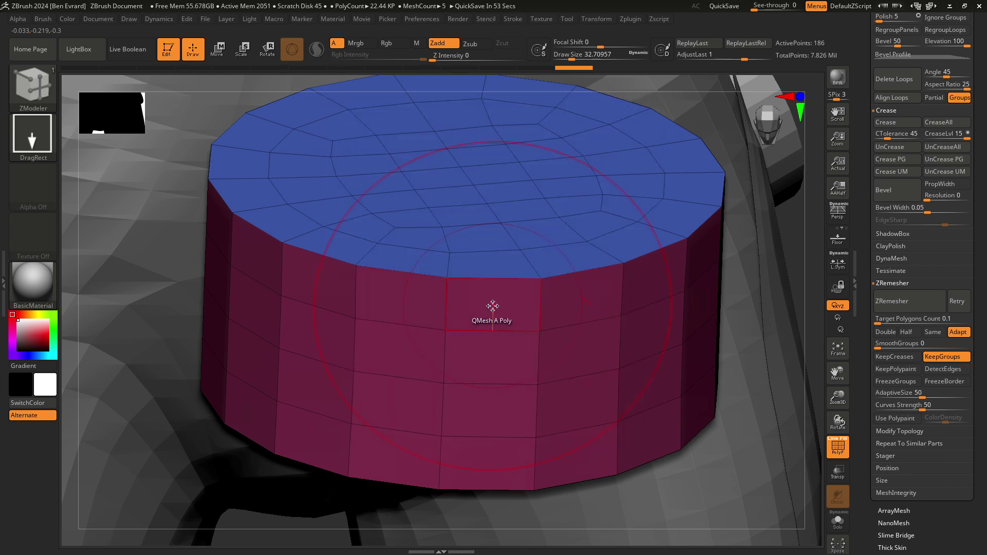
key("space")
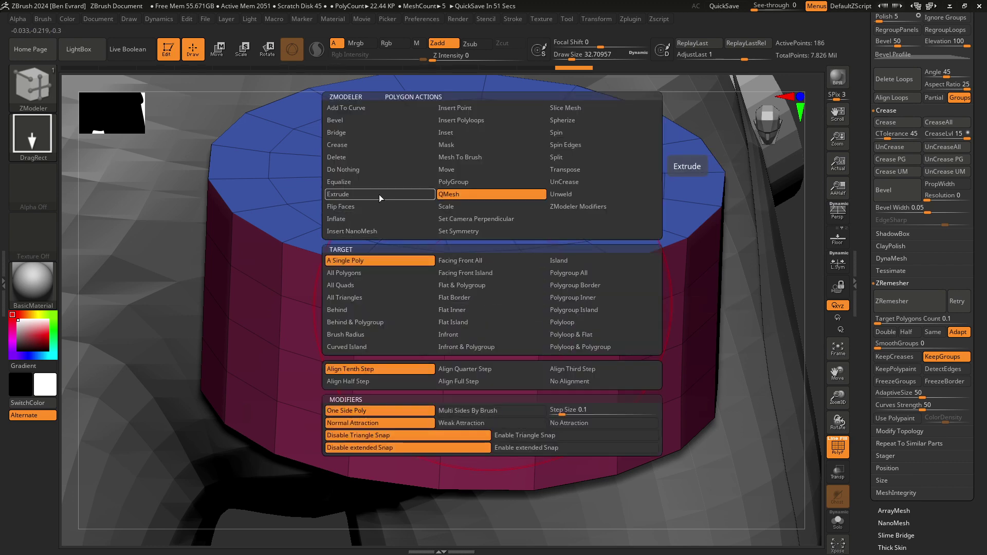
- Test-extrude a block of side polygons out from the cylinder
left_click(379, 195)
mouse_move(545, 318)
left_mouse_down()
mouse_move(428, 316)
mouse_move(391, 329)
left_mouse_up()
mouse_move(515, 308)
right_mouse_down("ctrl")
mouse_move(520, 348)
mouse_move(586, 410)
mouse_move(448, 332)
mouse_move(454, 339)
right_mouse_up("ctrl")
key("space")
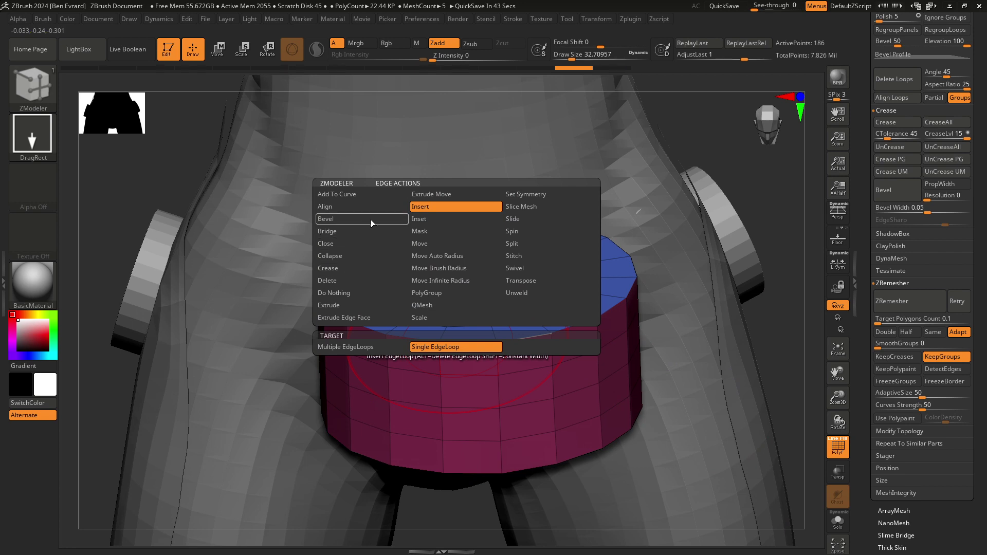
- Set the ZModeler edge action to Bevel with an EdgeLoop Partial target
left_click(371, 219)
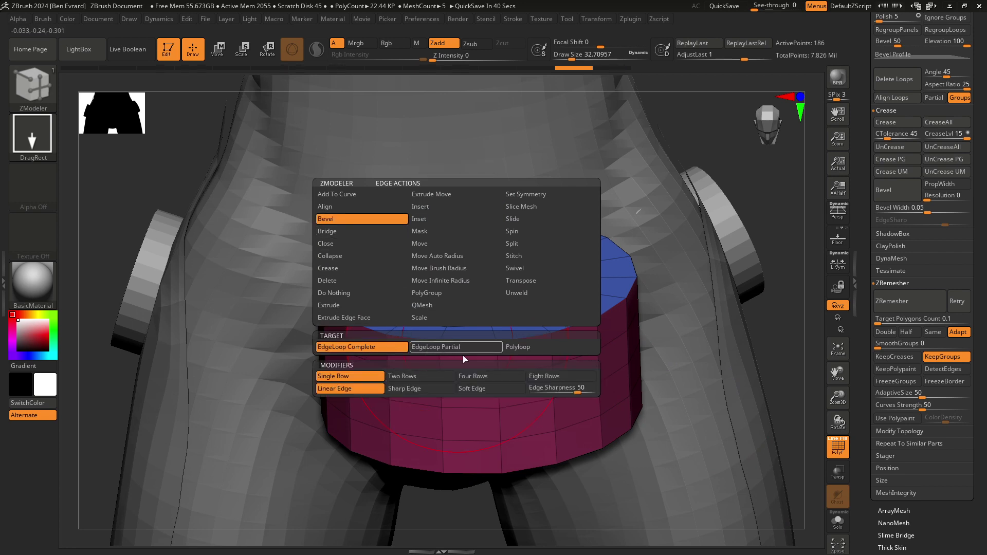
left_click(447, 347)
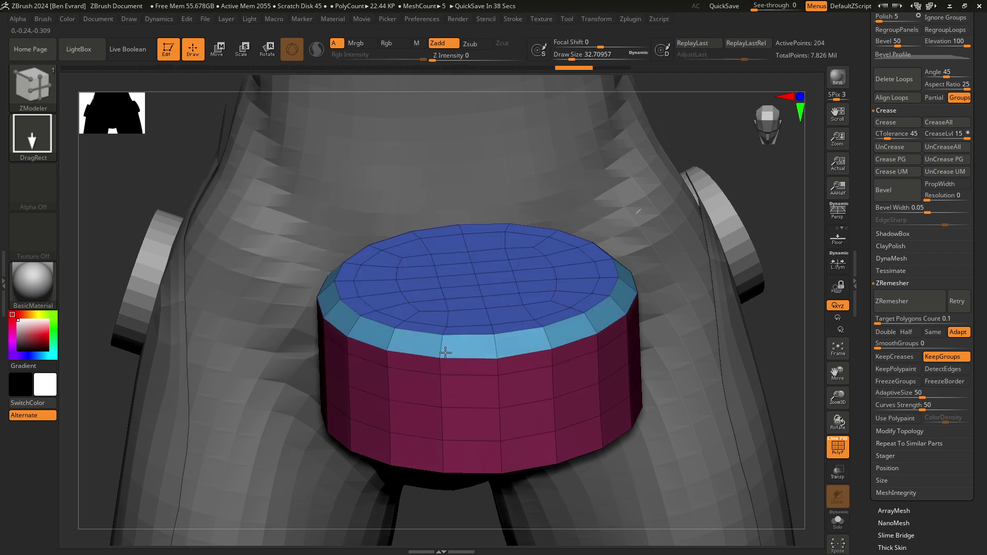
left_click(438, 352)
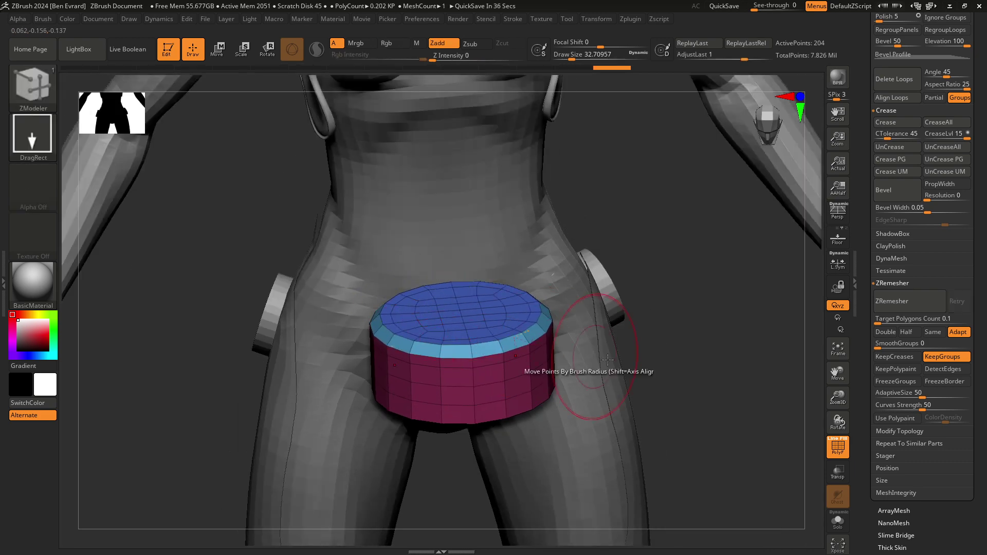
mouse_move(608, 359)
right_mouse_down()
mouse_move(672, 392)
mouse_move(562, 337)
mouse_move(513, 397)
mouse_move(488, 373)
mouse_move(503, 365)
mouse_move(463, 337)
mouse_move(572, 280)
mouse_move(577, 328)
mouse_move(591, 324)
mouse_move(474, 256)
right_mouse_up()
- Try an inset polyloop around the cylinder top, then undo it
key("space")
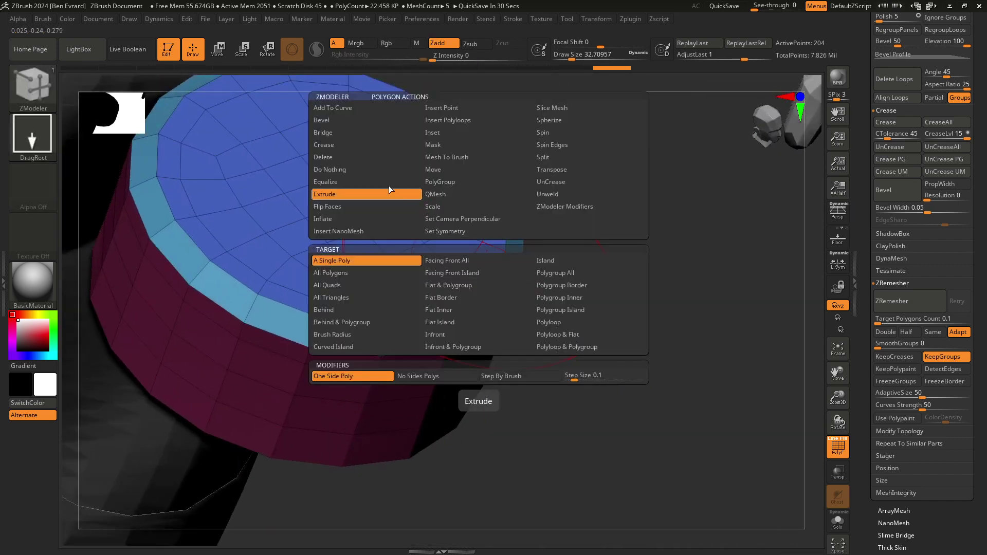
left_click(559, 324)
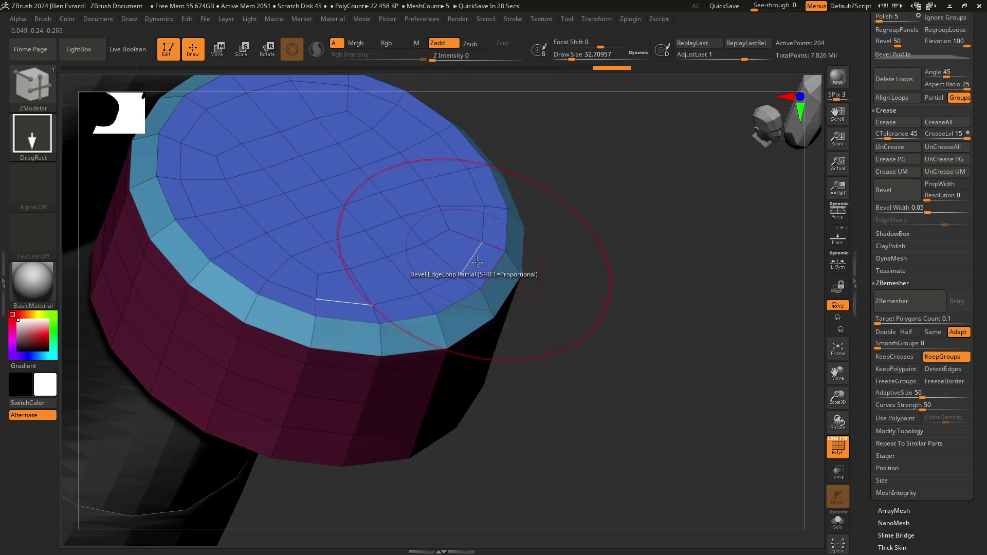
left_click_drag(479, 264, 493, 247)
mouse_move(493, 247)
right_mouse_down("alt")
mouse_move(503, 232)
mouse_move(562, 277)
mouse_move(507, 309)
mouse_move(507, 287)
mouse_move(475, 244)
right_mouse_up("alt")
key("ctrl+z")
key("ctrl+shift+z")
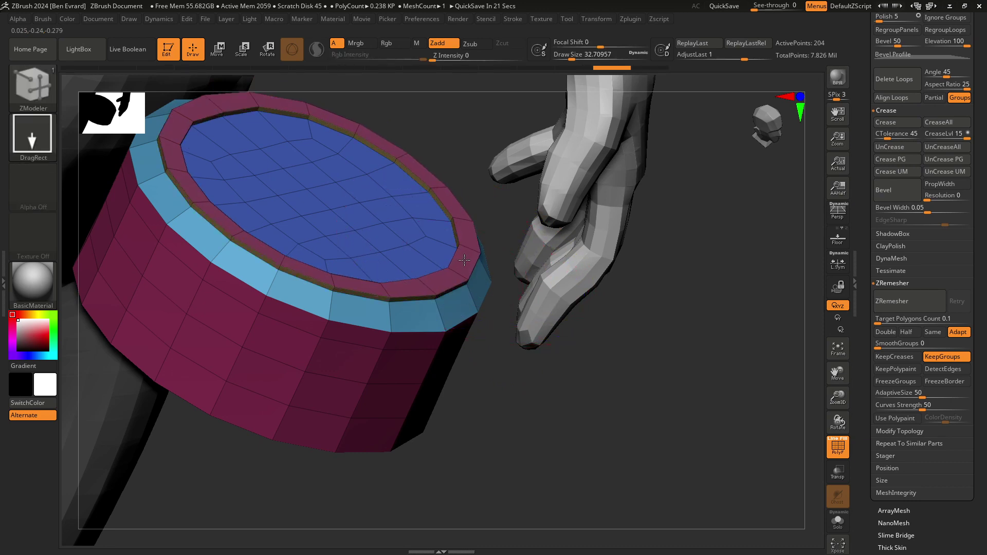
key("ctrl+z")
mouse_move(496, 447)
right_mouse_down()
mouse_move(463, 260)
mouse_move(523, 331)
mouse_move(507, 346)
right_mouse_up()
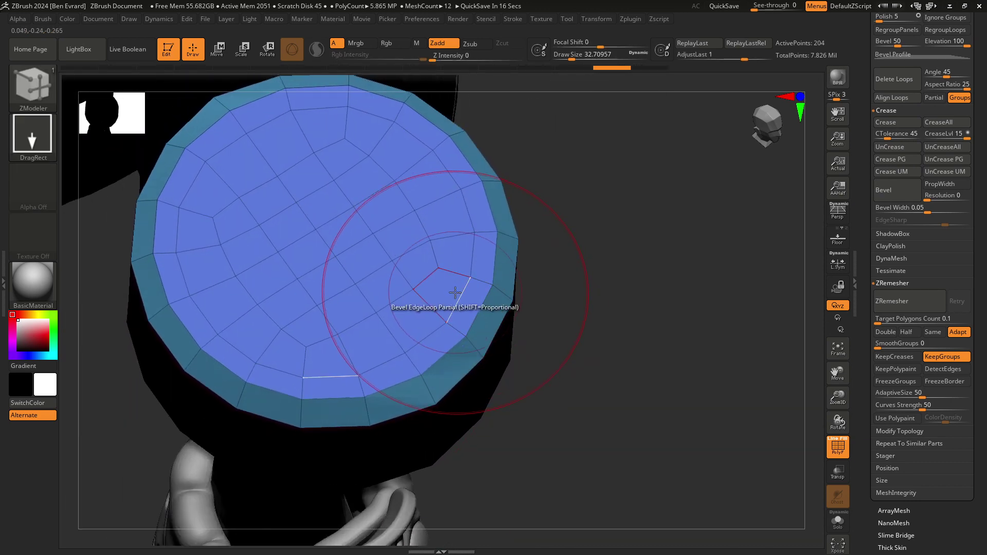
- Extrude the top's outer polyloop inward into a rim ring, reaching 222 points
key("space")
key("space")
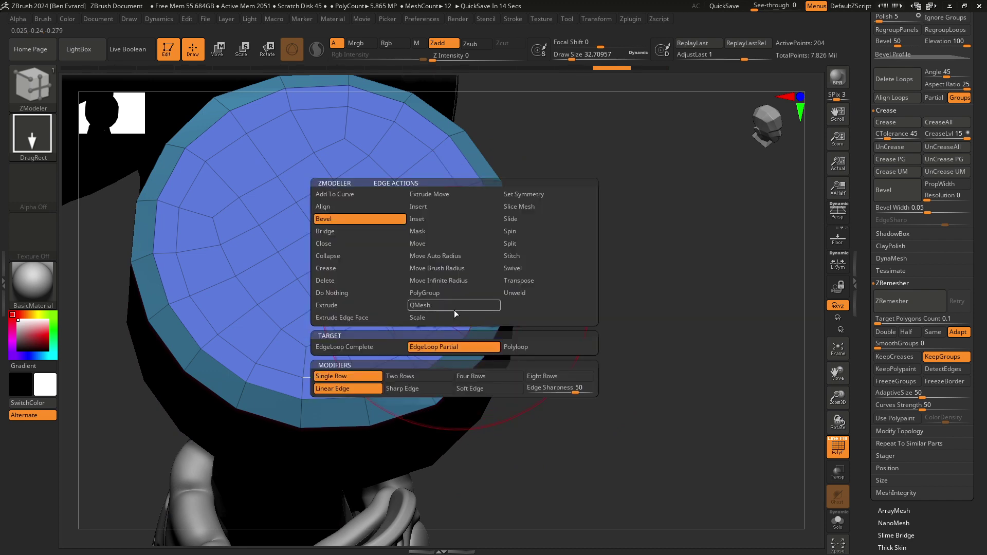
left_click(339, 305)
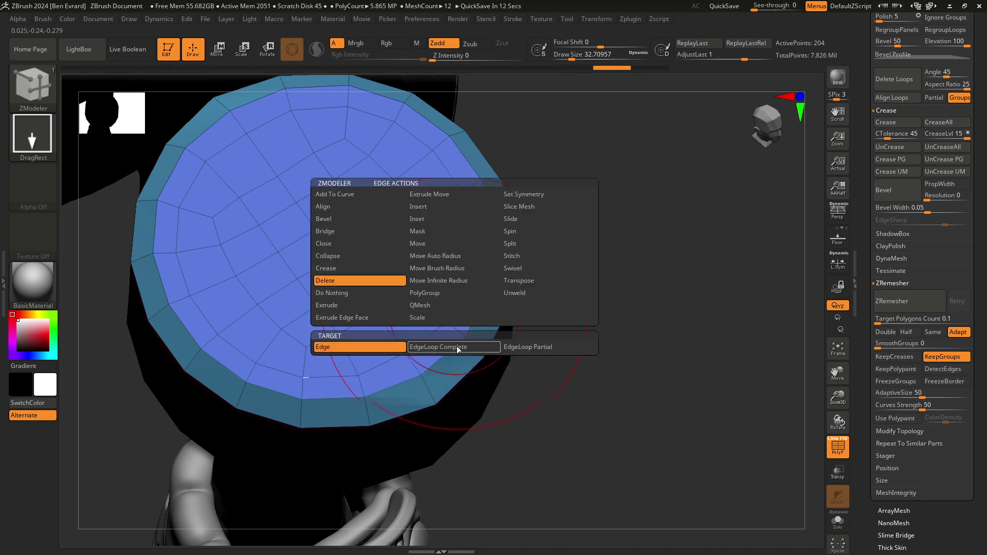
left_click(457, 346)
right_click_drag(461, 302, 448, 292)
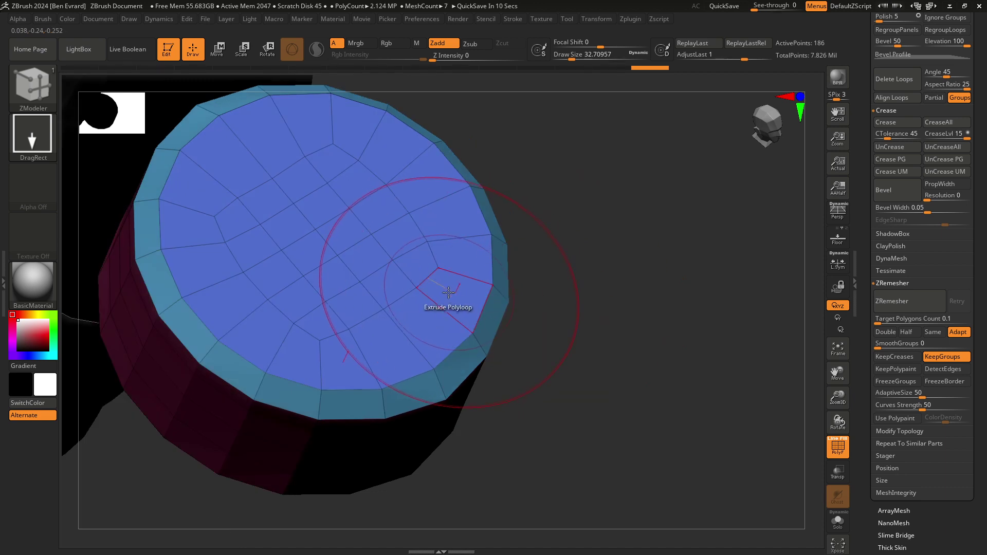
key("space")
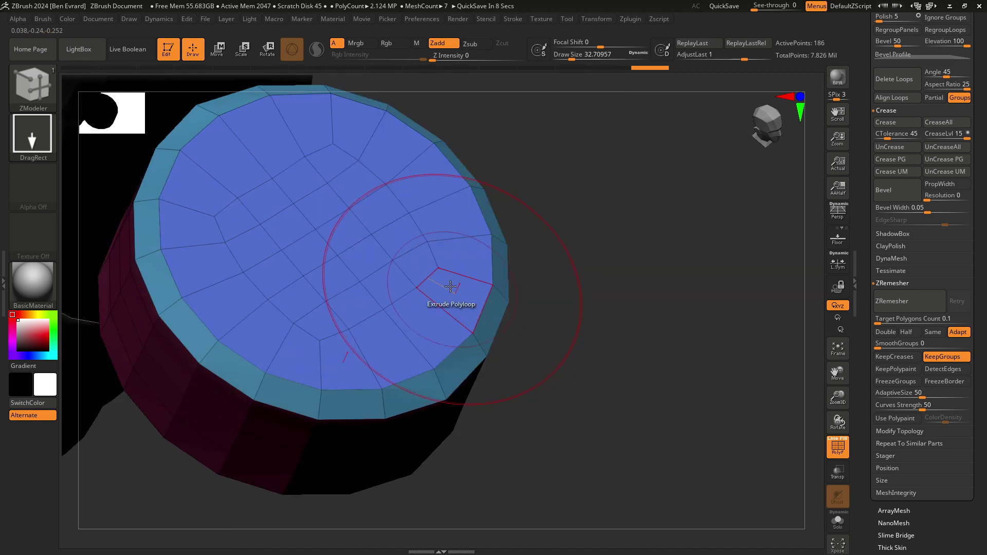
left_click_drag(453, 298, 448, 329)
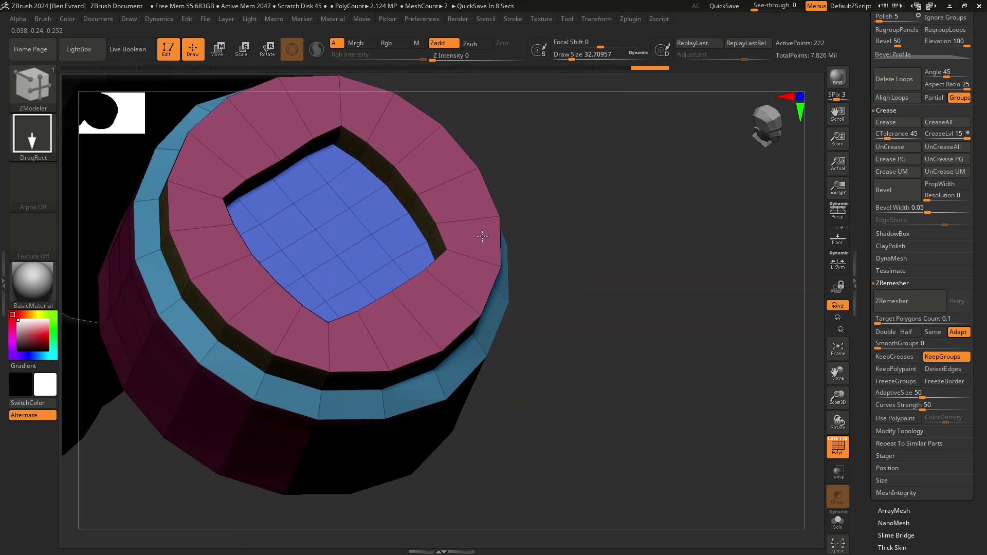
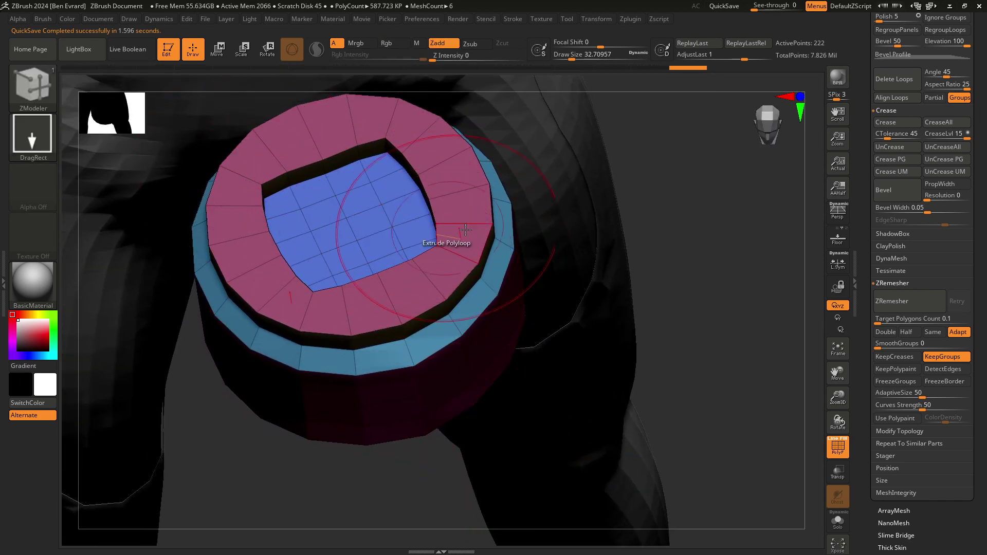
- Use ZModeler's Insert Single EdgeLoop to add a ring around the disc's inner opening
left_click(56, 85)
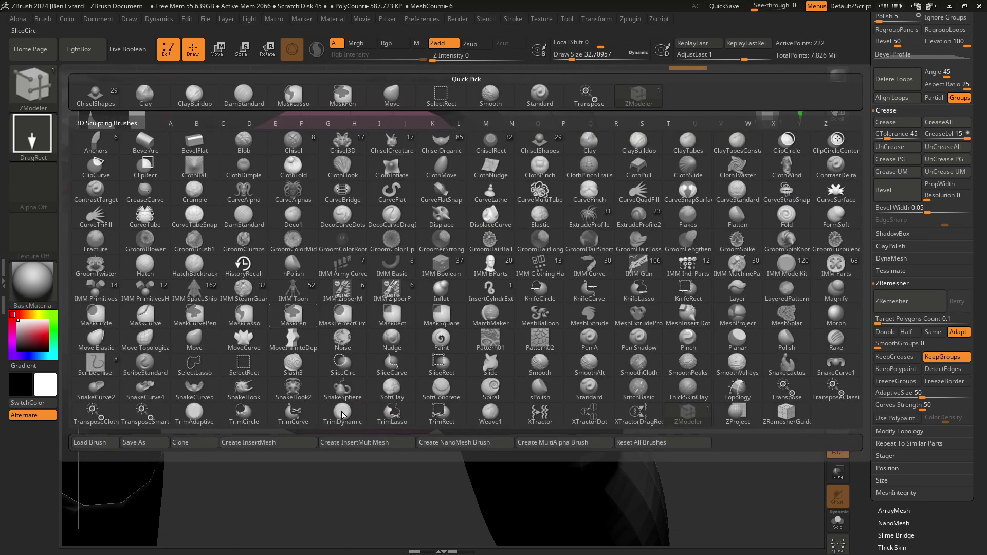
key("Escape")
key("space")
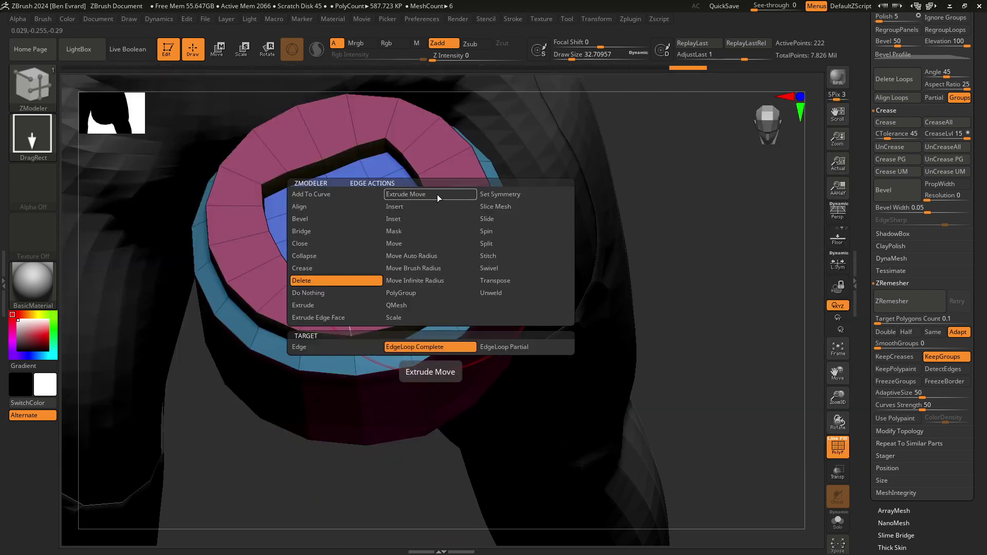
left_click(431, 208)
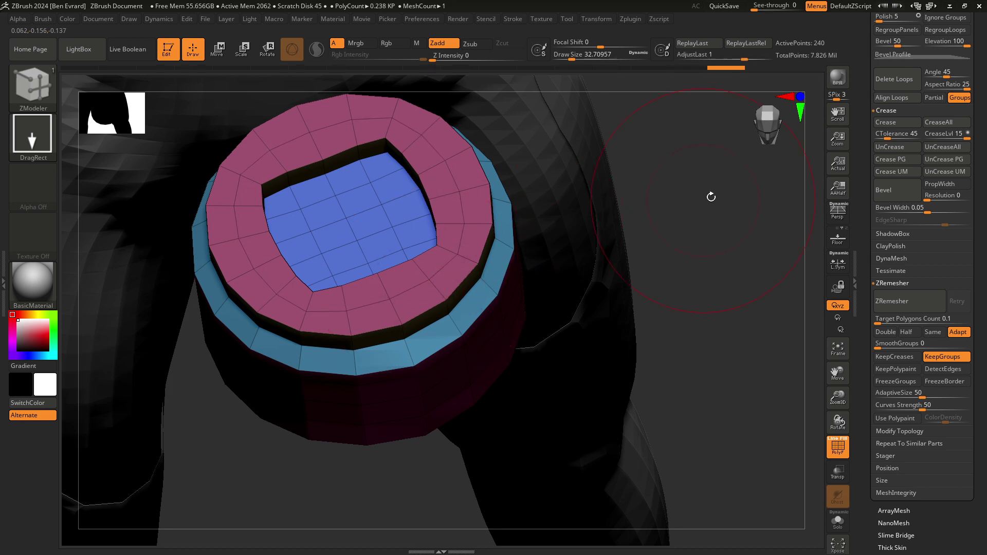
left_click_drag(711, 197, 428, 184)
key("space")
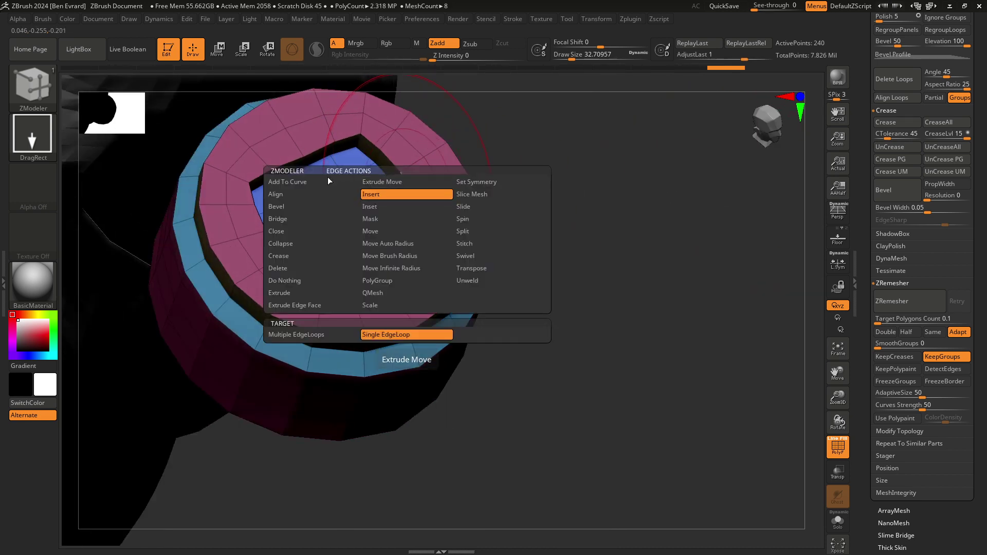
left_click(402, 192)
left_click_drag(409, 184, 431, 171)
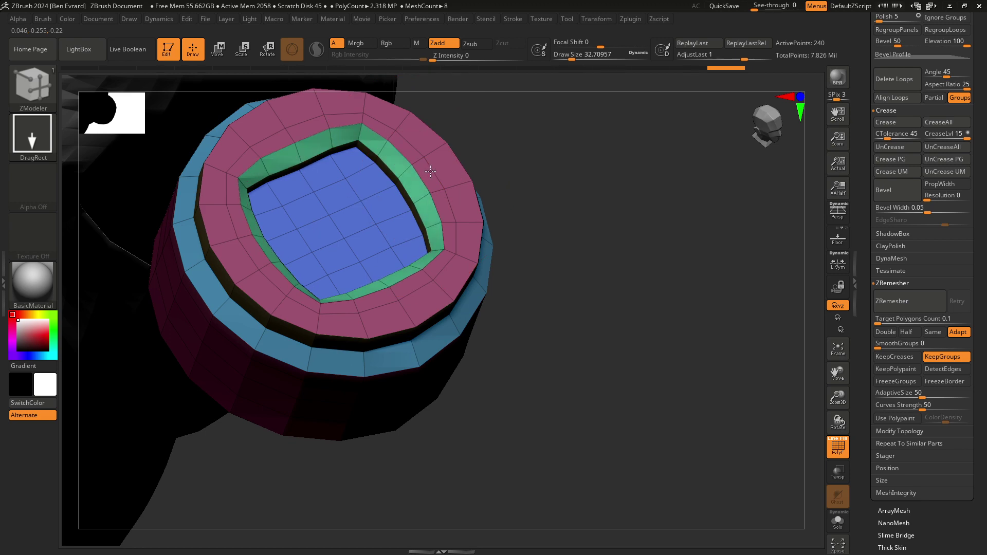
mouse_move(444, 165)
right_mouse_down()
mouse_move(494, 268)
mouse_move(489, 342)
right_mouse_up()
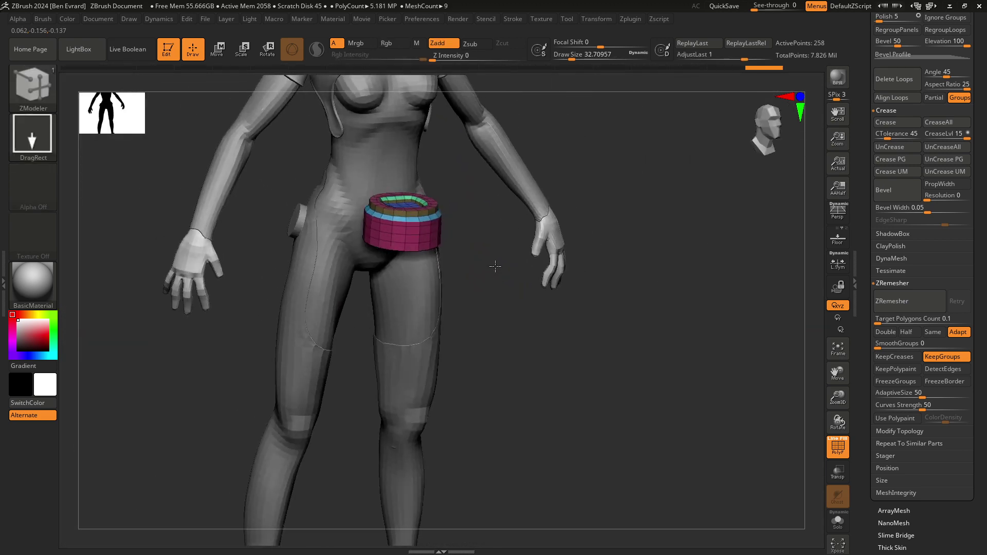
- Orbit in close on the disc top and scroll to the Deformation options
mouse_move(494, 269)
right_mouse_down("ctrl")
mouse_move(464, 291)
mouse_move(463, 276)
right_mouse_up("ctrl")
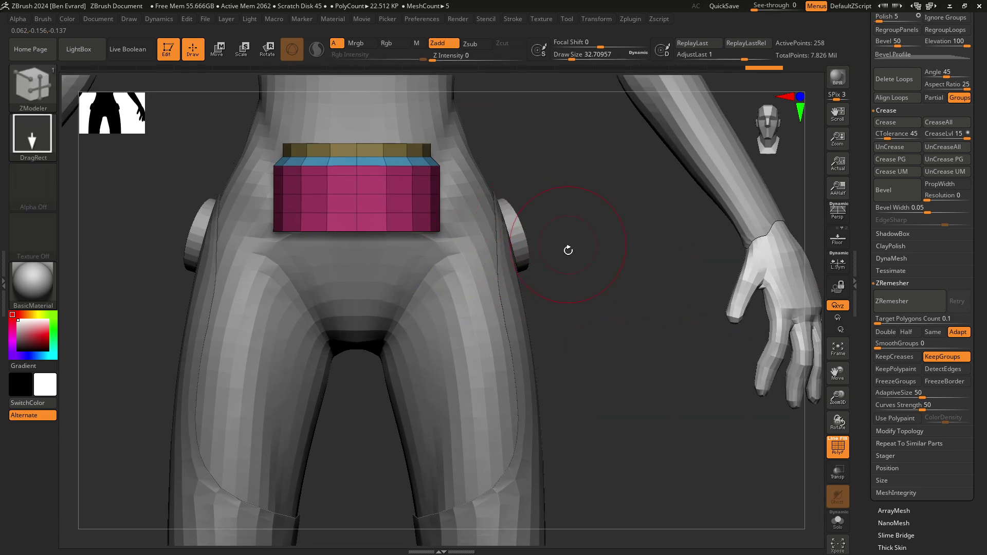
mouse_move(568, 250)
right_mouse_down()
mouse_move(577, 324)
mouse_move(478, 255)
mouse_move(435, 246)
mouse_move(564, 232)
mouse_move(571, 288)
mouse_move(581, 264)
right_mouse_up()
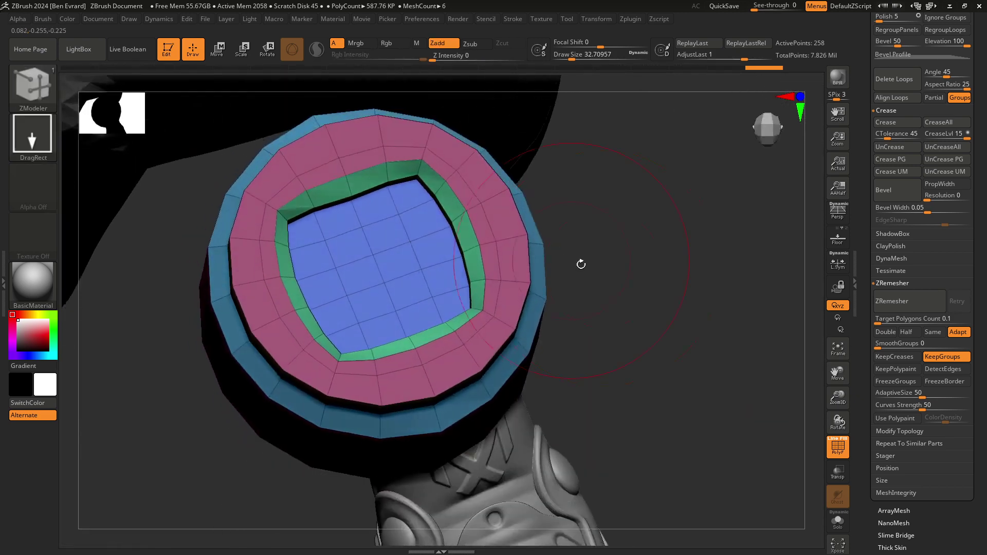
scroll(981, 305, "down", 3)
scroll(972, 257, "down", 3)
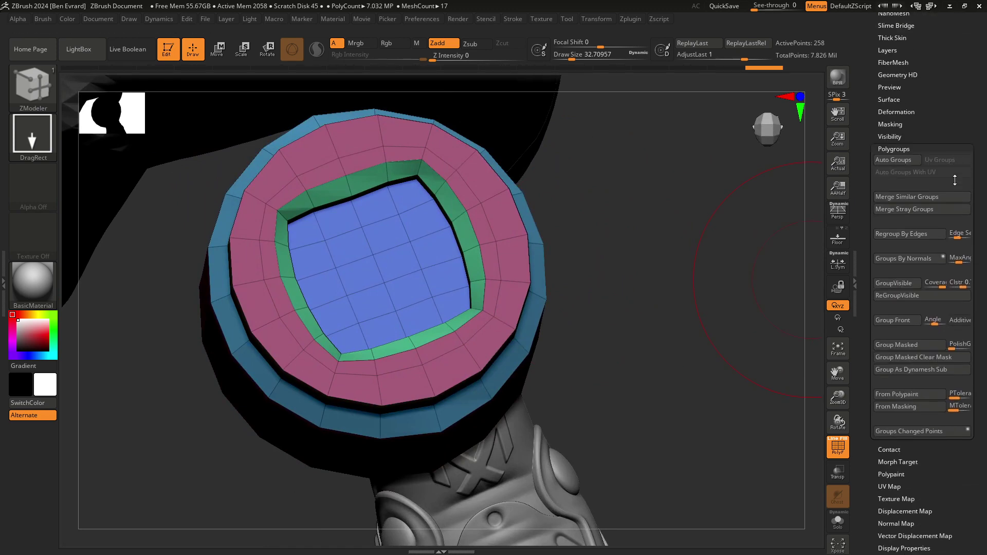
scroll(961, 206, "down", 3)
scroll(951, 148, "down", 2)
scroll(951, 147, "up", 3)
scroll(951, 156, "up", 3)
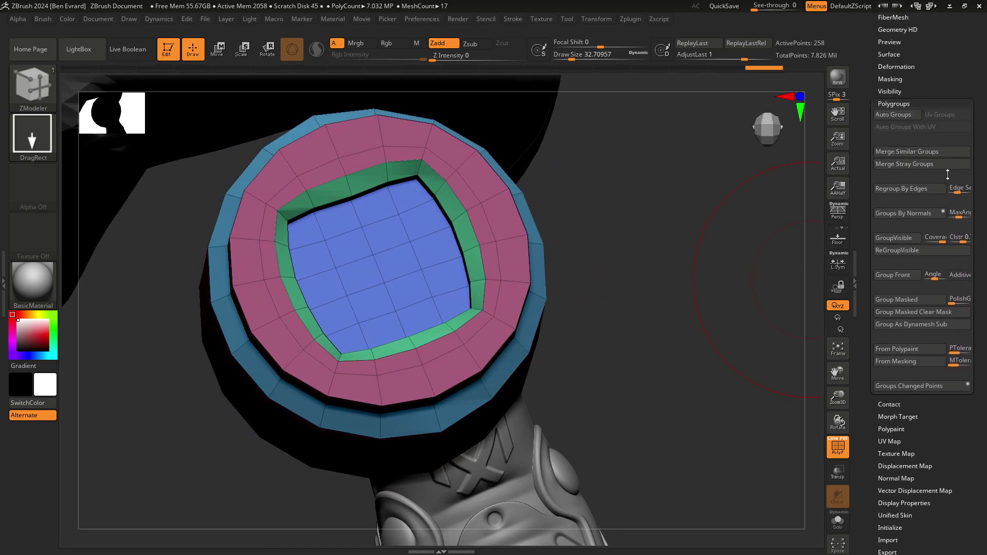
scroll(949, 167, "up", 3)
scroll(949, 177, "up", 3)
scroll(948, 187, "up", 1)
scroll(946, 193, "up", 2)
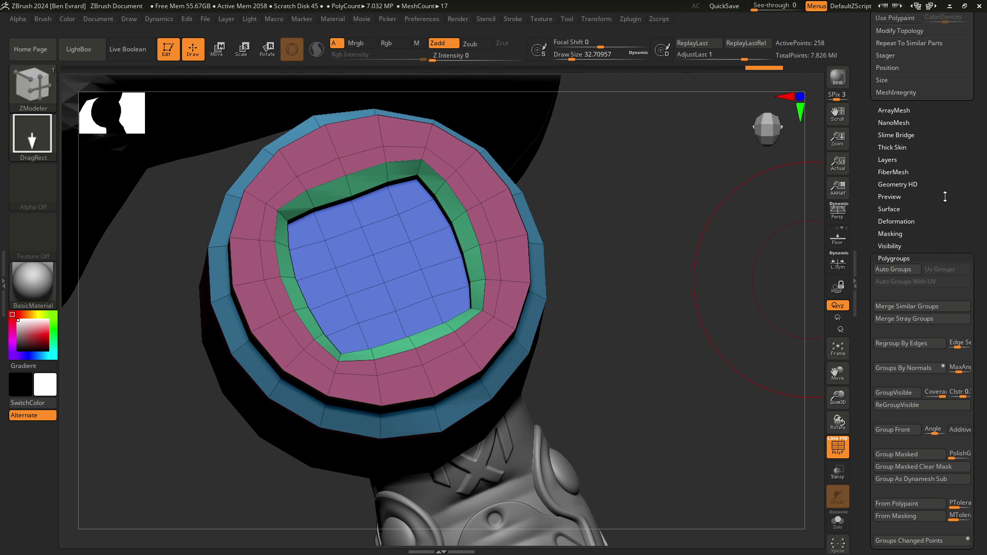
scroll(944, 198, "up", 1)
scroll(943, 203, "up", 1)
scroll(941, 207, "down", 1)
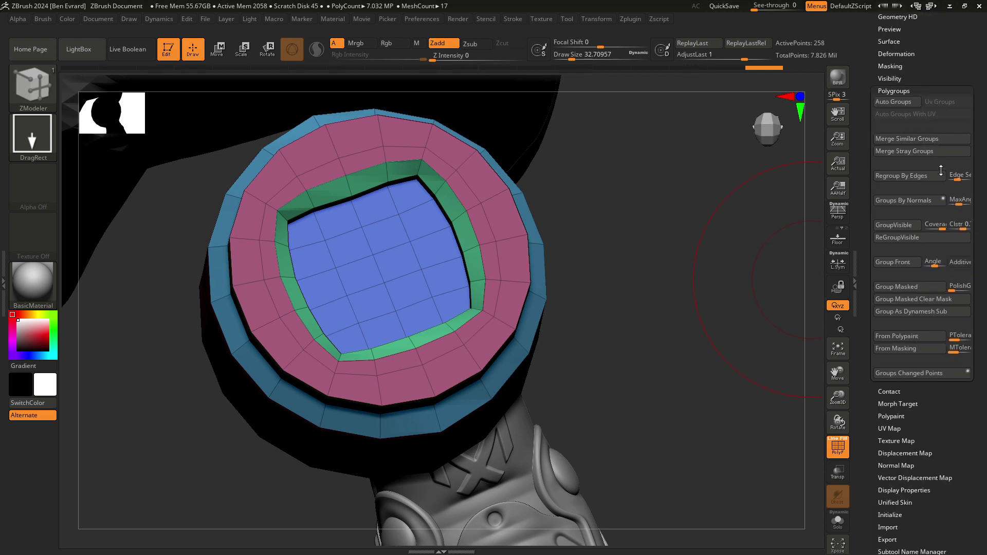
scroll(940, 208, "down", 1)
scroll(938, 209, "up", 2)
scroll(934, 214, "down", 1)
scroll(923, 222, "down", 2)
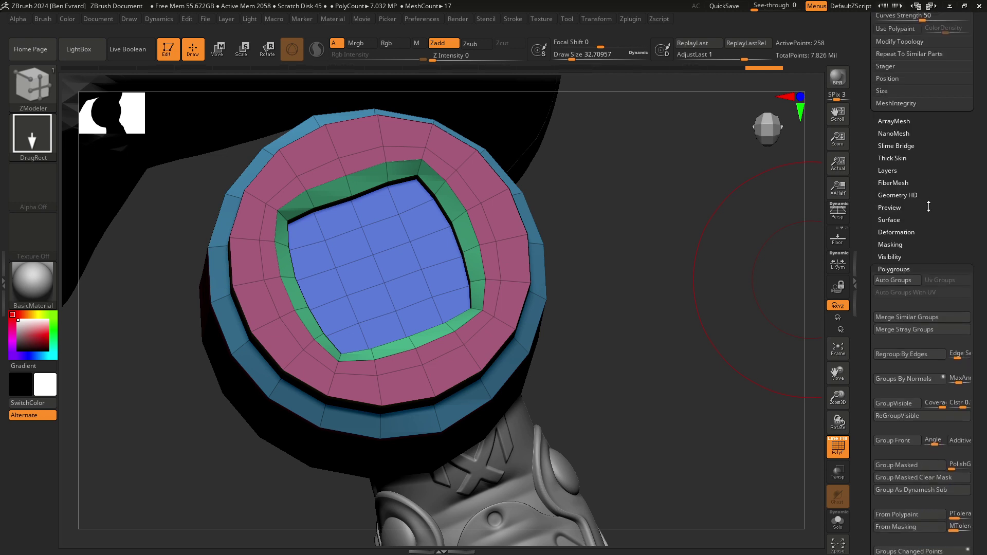
key("shift")
- Apply Polish By Groups to round the inner blue and green rings, checking from above
left_click(911, 232)
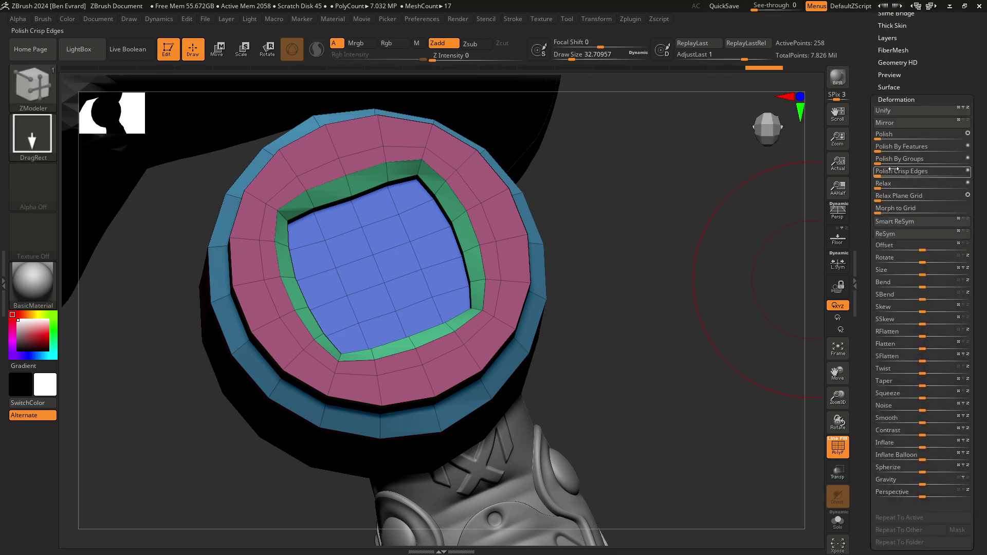
left_click_drag(880, 160, 920, 159)
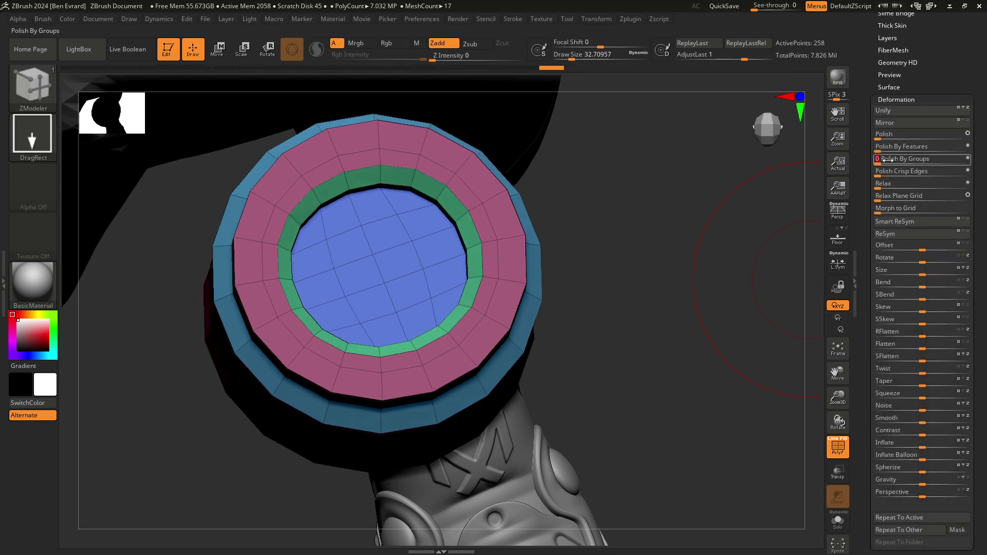
key("ctrl")
mouse_move(593, 205)
left_mouse_down()
mouse_move(629, 213)
mouse_move(609, 282)
left_mouse_up()
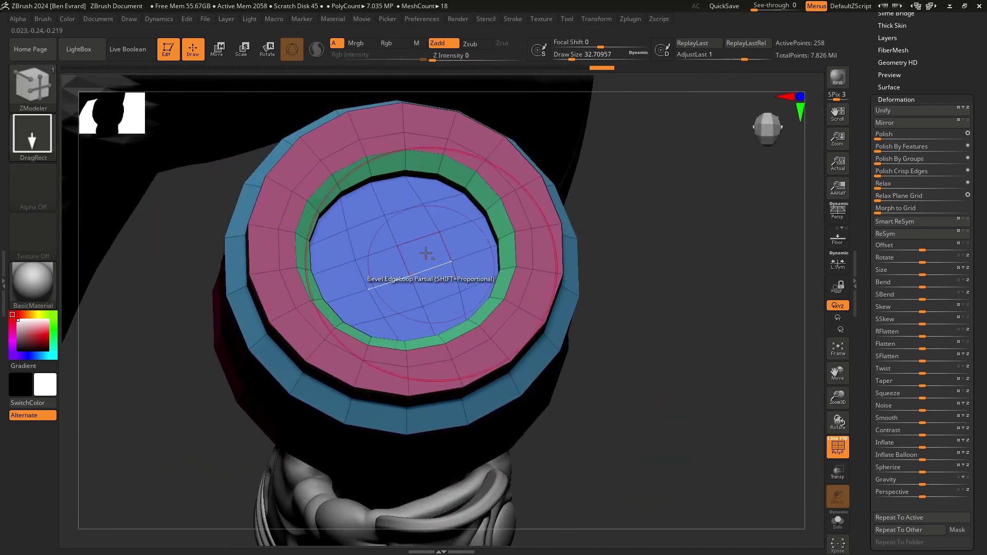
mouse_move(425, 249)
left_mouse_down("alt")
mouse_move(559, 241)
mouse_move(624, 201)
left_mouse_up("alt")
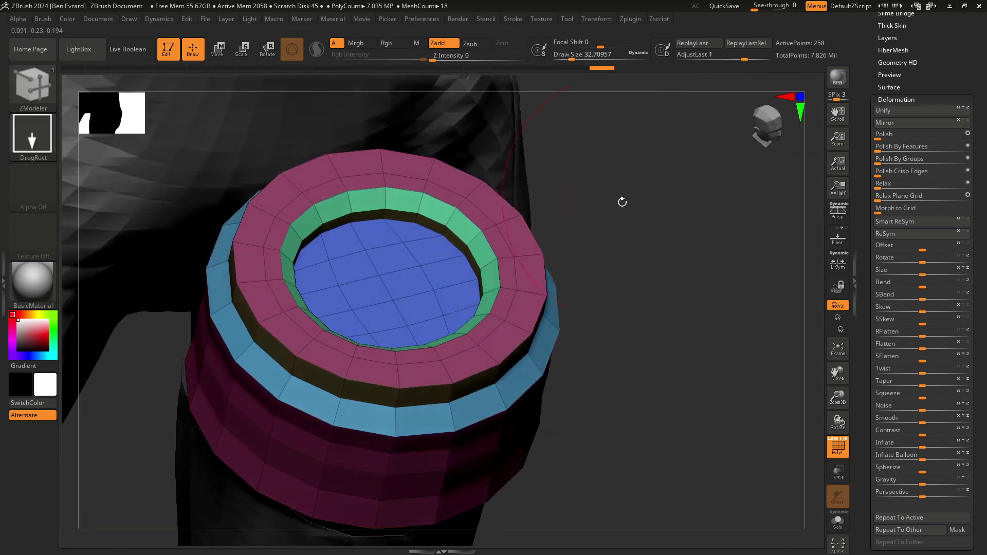
key("ctrl")
left_click_drag(617, 241, 809, 223)
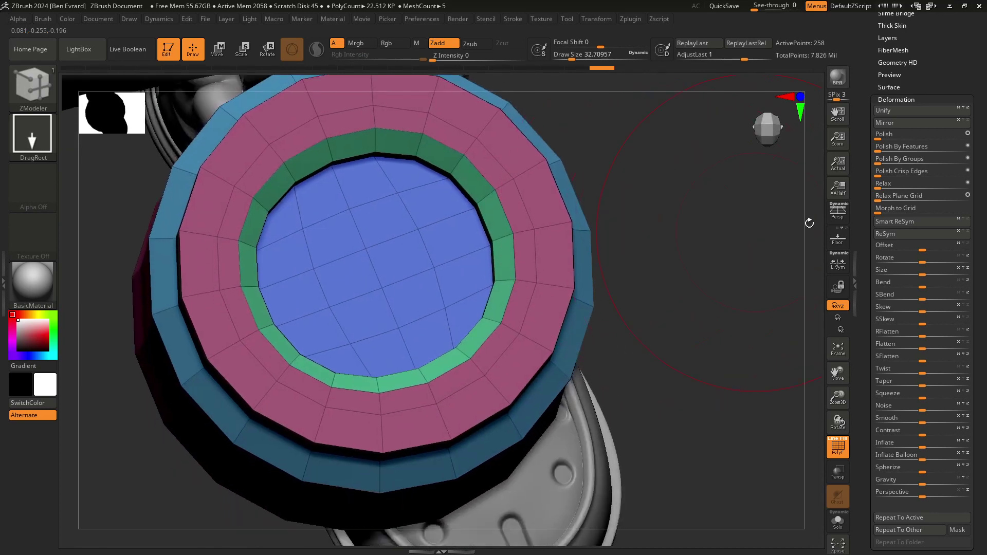
scroll(980, 164, "up", 5)
scroll(980, 163, "up", 5)
scroll(980, 164, "up", 3)
mouse_move(704, 311)
left_mouse_down()
mouse_move(706, 234)
mouse_move(709, 288)
left_mouse_up()
- Extrude the central blue polyloop inside the green ring inward into a deeper well
scroll(984, 216, "up", 3)
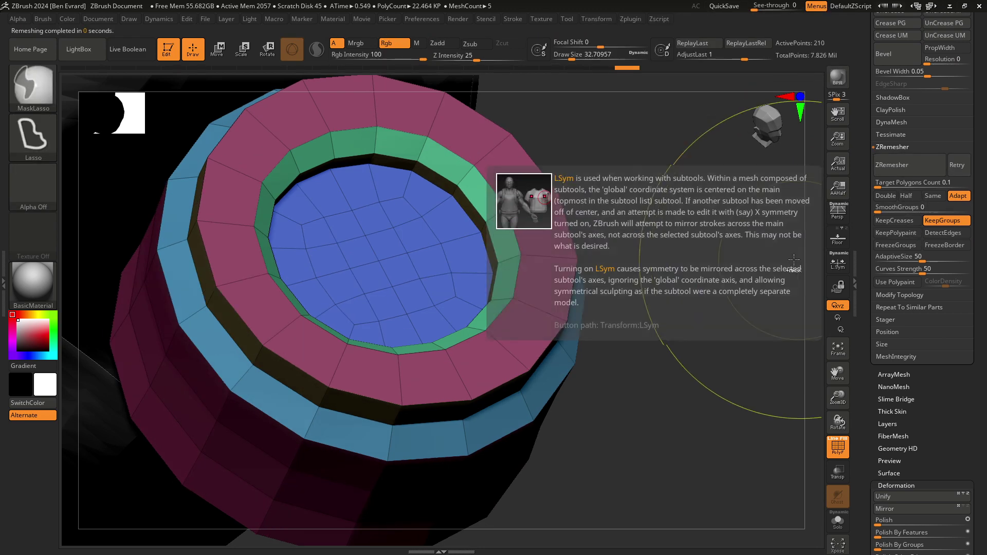
left_click_drag(666, 274, 609, 315)
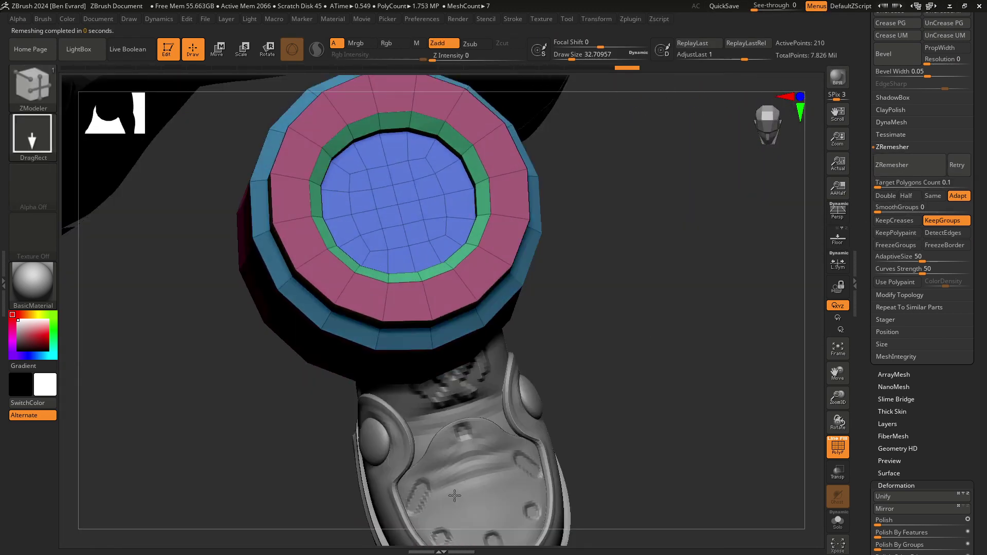
mouse_move(393, 369)
left_mouse_down()
mouse_move(632, 331)
mouse_move(698, 355)
left_mouse_up()
left_click(697, 355, "ctrl+shift")
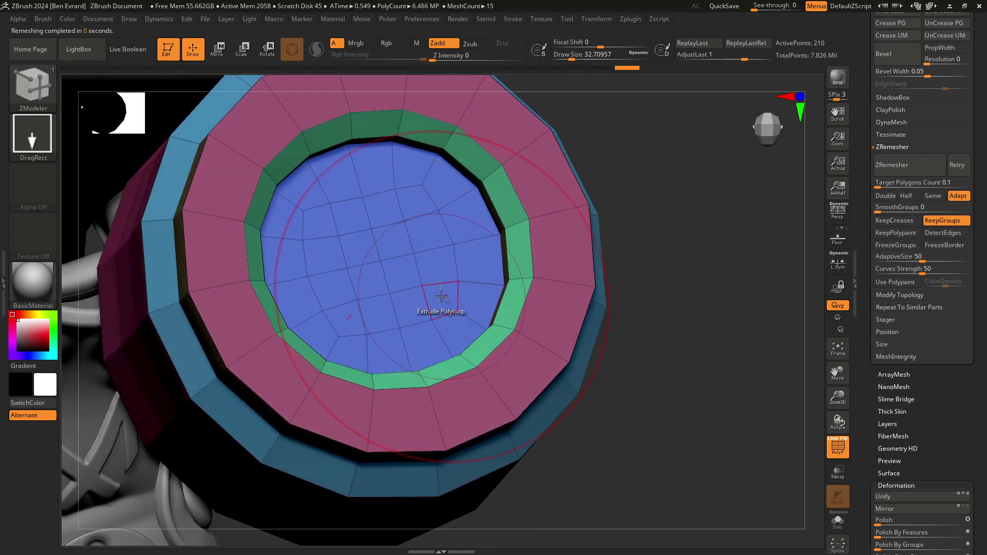
left_click_drag(407, 275, 408, 214)
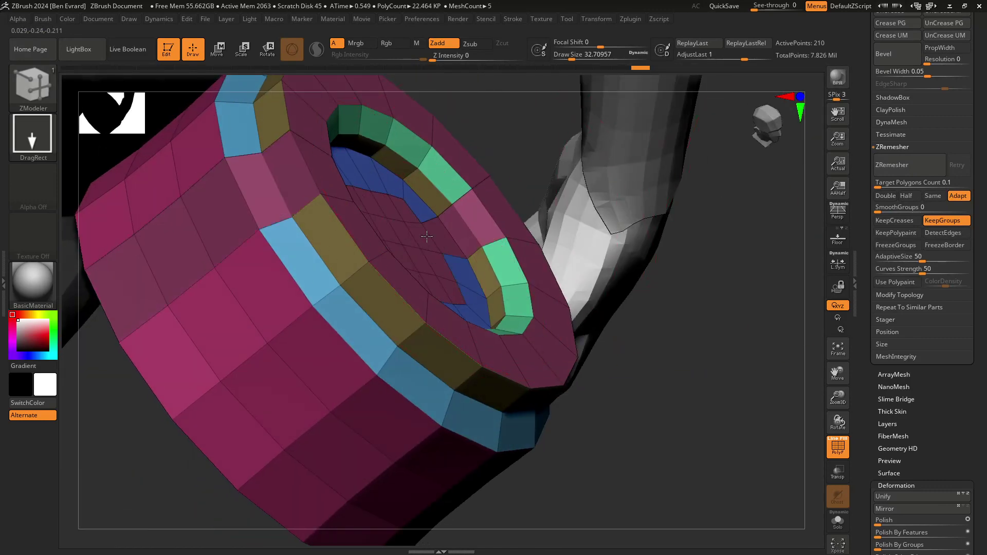
key("space")
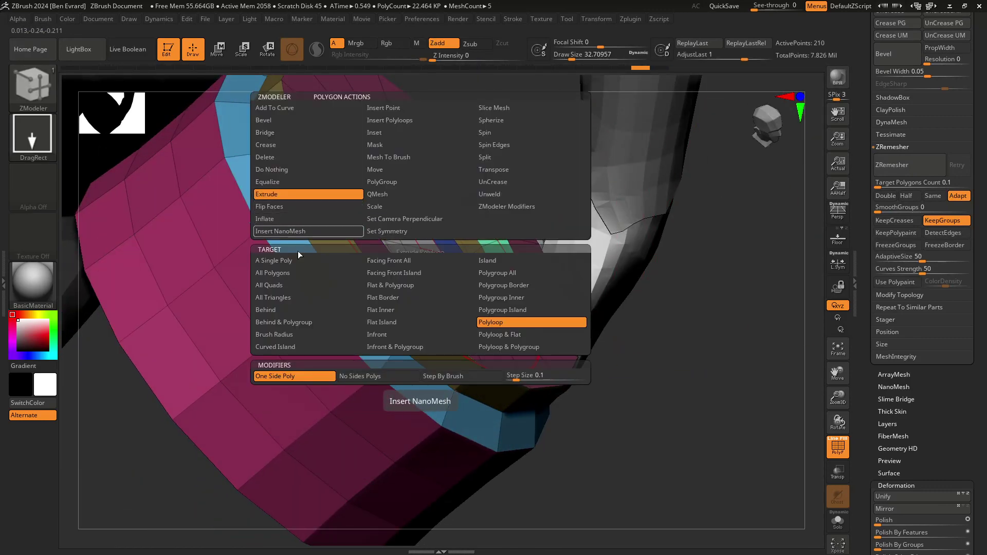
- Extrude the central polygons outward and bevel part of the inner edge loop
left_click(280, 260)
mouse_move(422, 236)
left_mouse_down()
mouse_move(466, 203)
mouse_move(639, 282)
mouse_move(639, 309)
mouse_move(594, 338)
mouse_move(370, 368)
mouse_move(596, 308)
mouse_move(708, 298)
mouse_move(441, 238)
left_mouse_up()
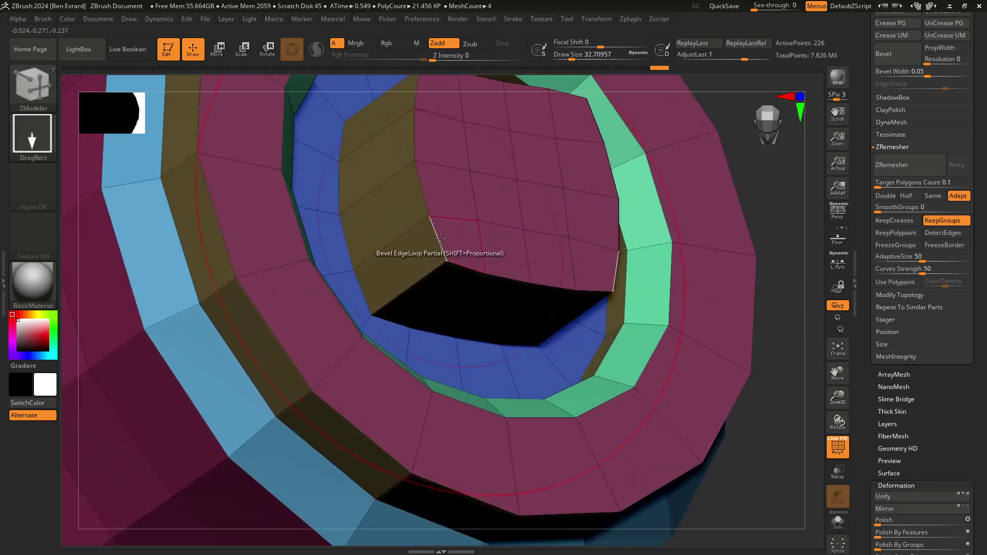
key("space")
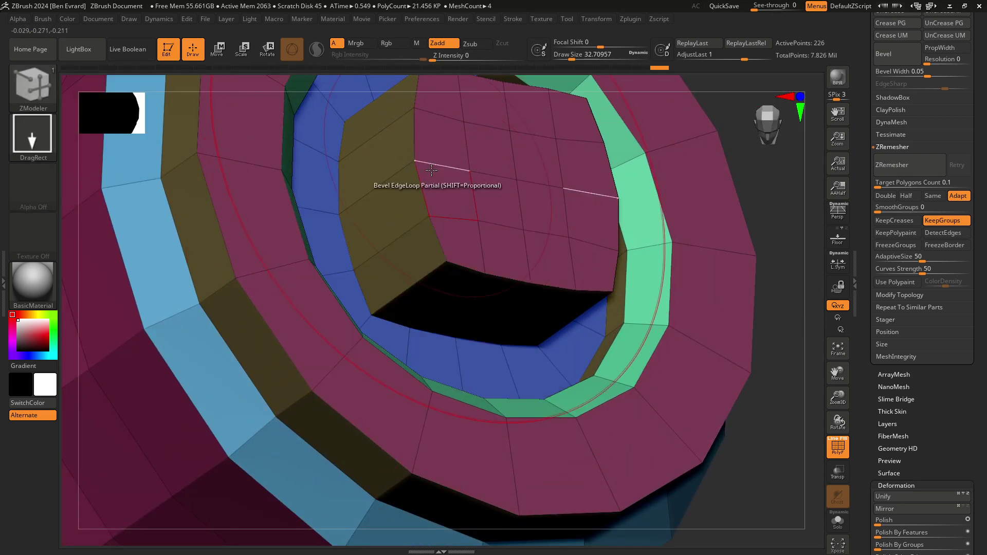
left_click_drag(431, 183, 475, 186)
- Set the bevel target to EdgeLoop Complete and bevel the whole inner-opening rim
key("space")
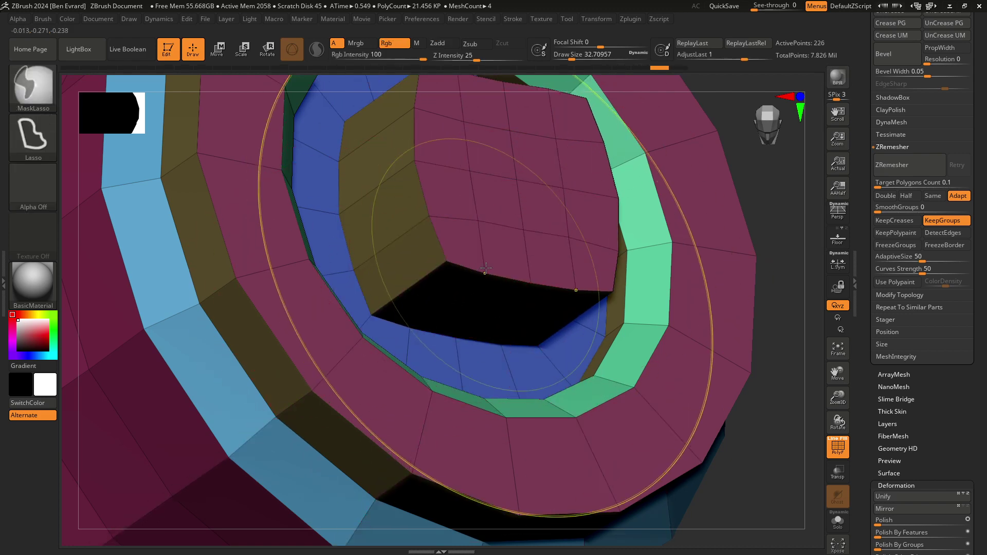
key("space")
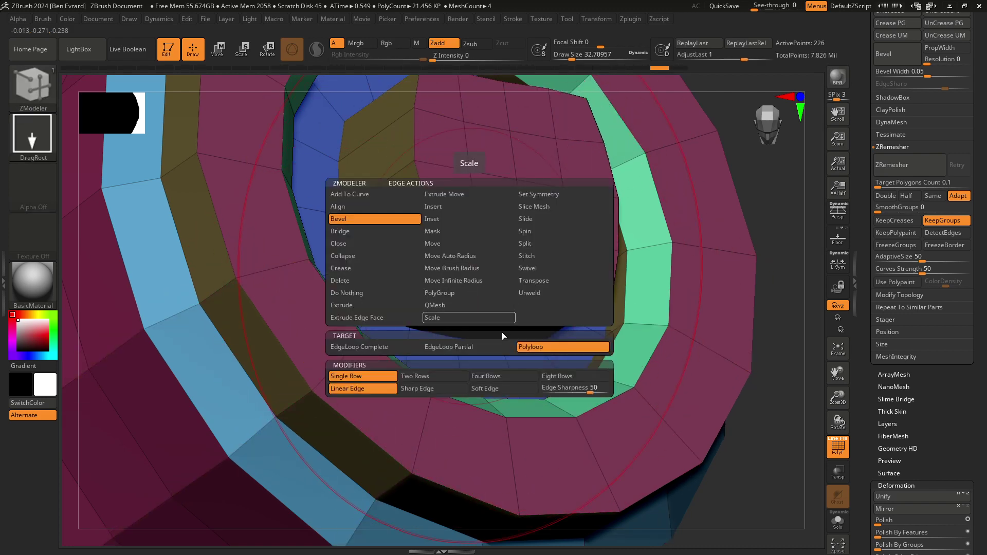
left_click(394, 348)
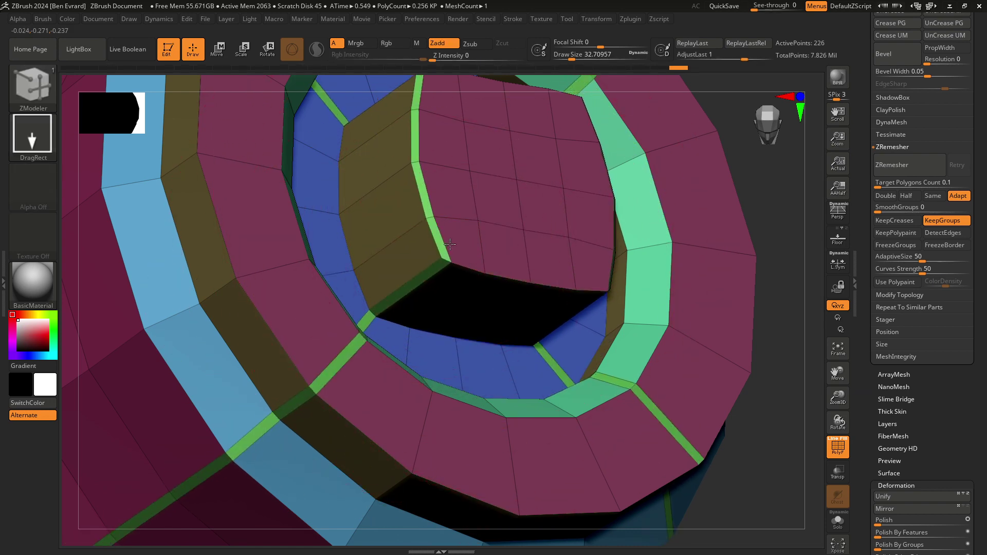
mouse_move(432, 237)
left_mouse_down()
mouse_move(436, 200)
mouse_move(460, 185)
mouse_move(446, 195)
left_mouse_up()
key("ctrl+z")
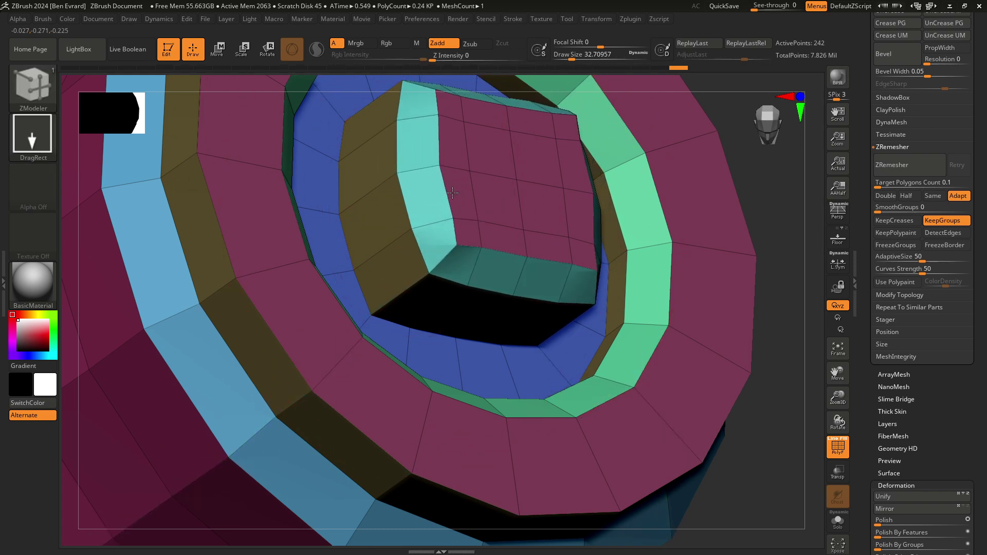
right_click_drag(445, 196, 702, 269)
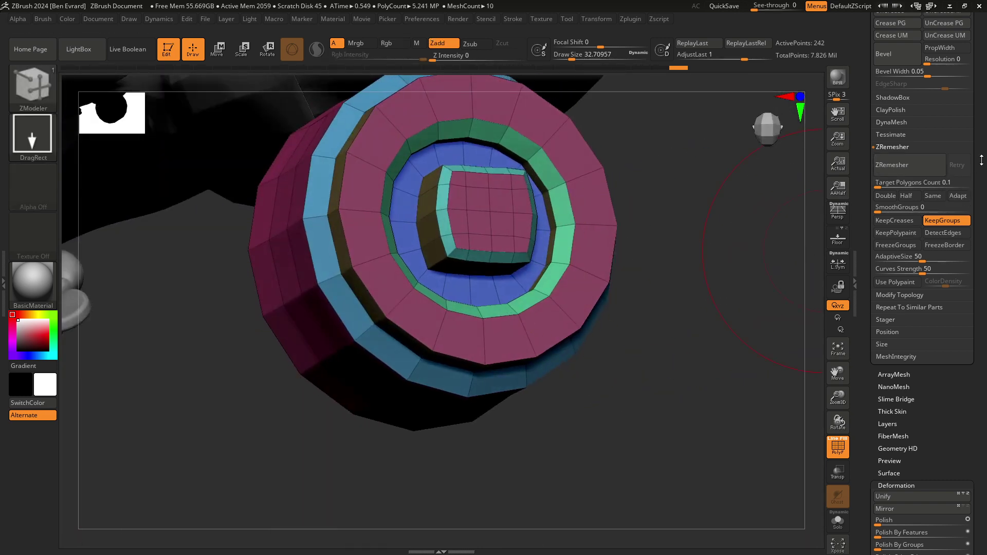
- ZRemesh the disc with Keep Groups and a higher Target Polygons Count
scroll(981, 160, "down", 10)
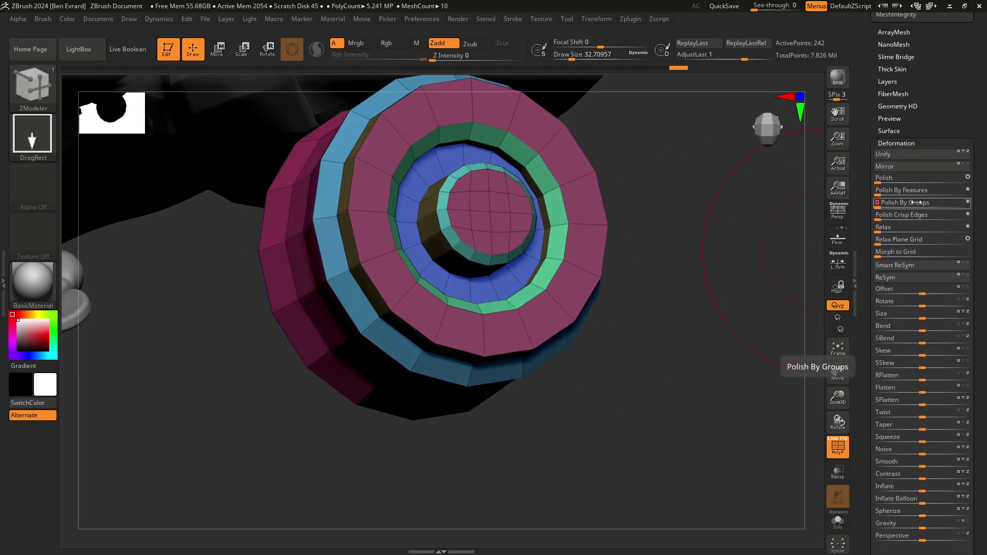
mouse_move(739, 247)
left_mouse_down()
mouse_move(702, 190)
mouse_move(728, 273)
mouse_move(760, 227)
mouse_move(655, 328)
mouse_move(663, 329)
mouse_move(648, 293)
left_mouse_up()
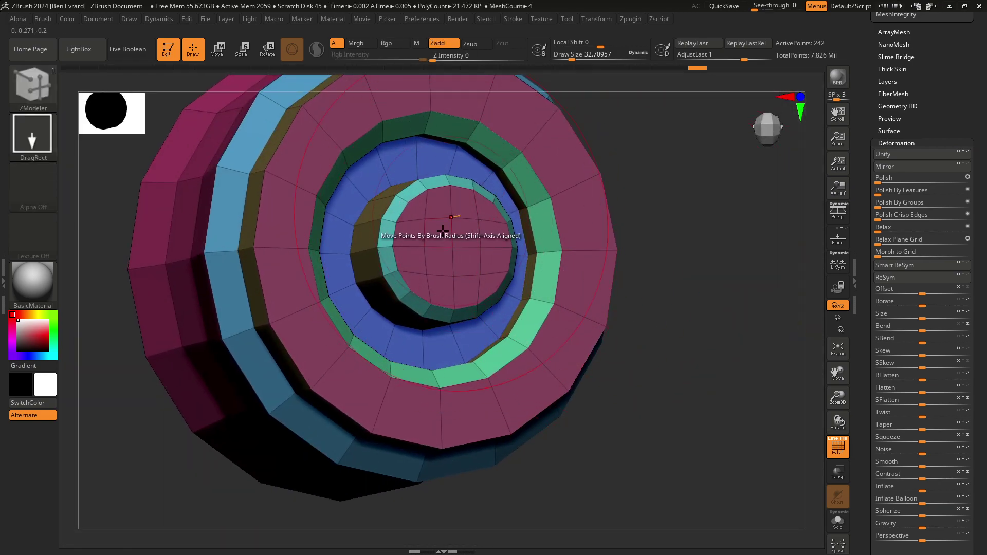
left_click_drag(976, 114, 964, 220)
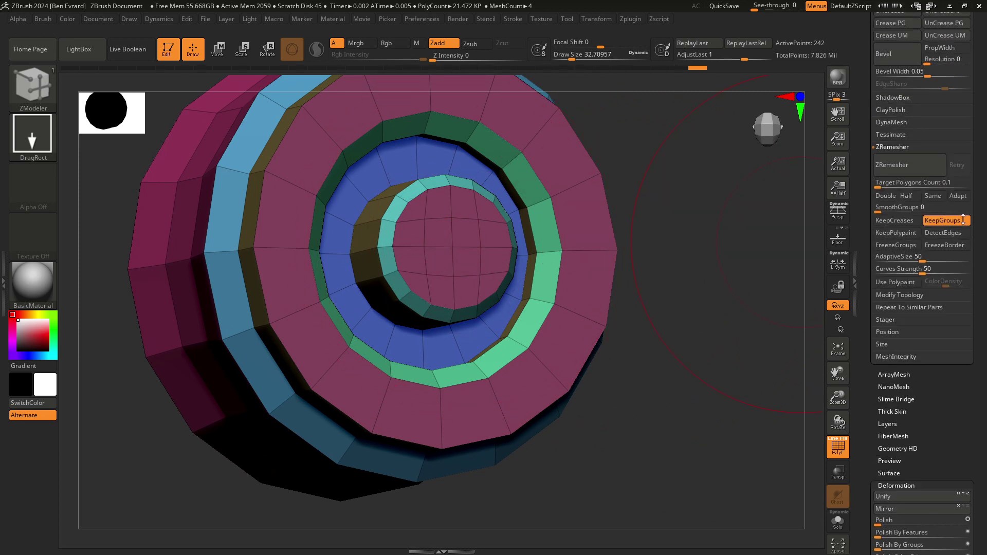
left_click(912, 175)
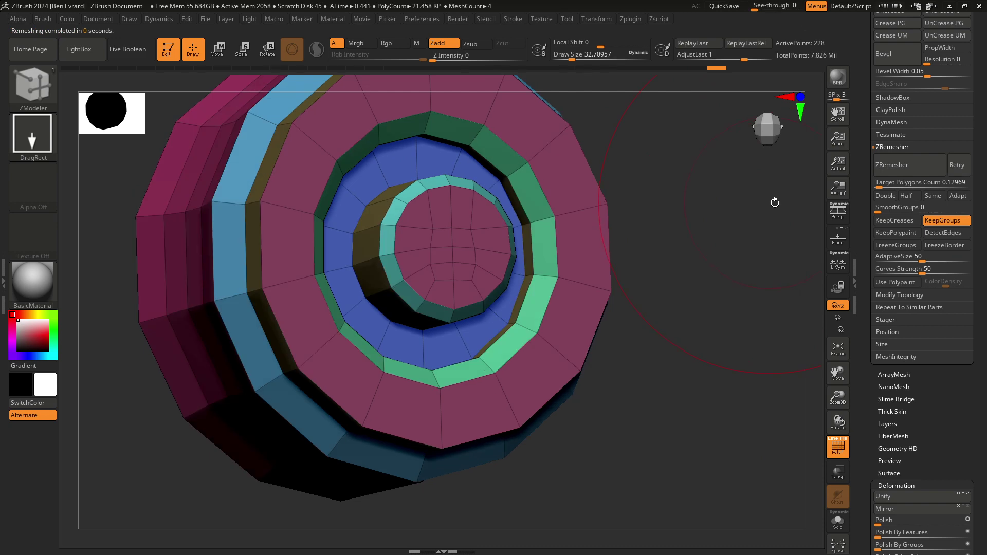
left_click(880, 183)
mouse_move(684, 229)
left_mouse_down()
mouse_move(647, 277)
mouse_move(664, 279)
left_mouse_up()
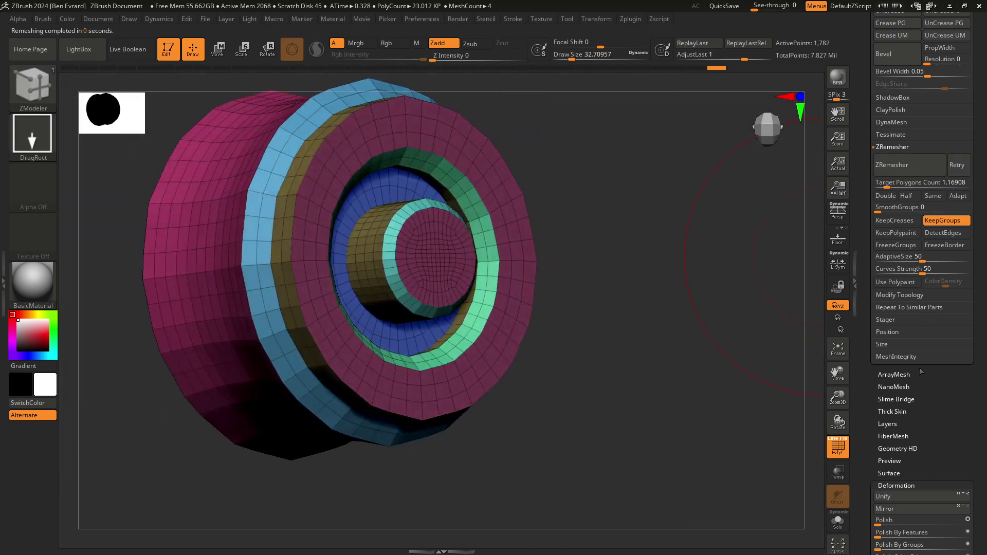
- Polish By Groups to round the boss and rings into clean concentric circles
scroll(921, 372, "down", 5)
left_click_drag(886, 341, 898, 340)
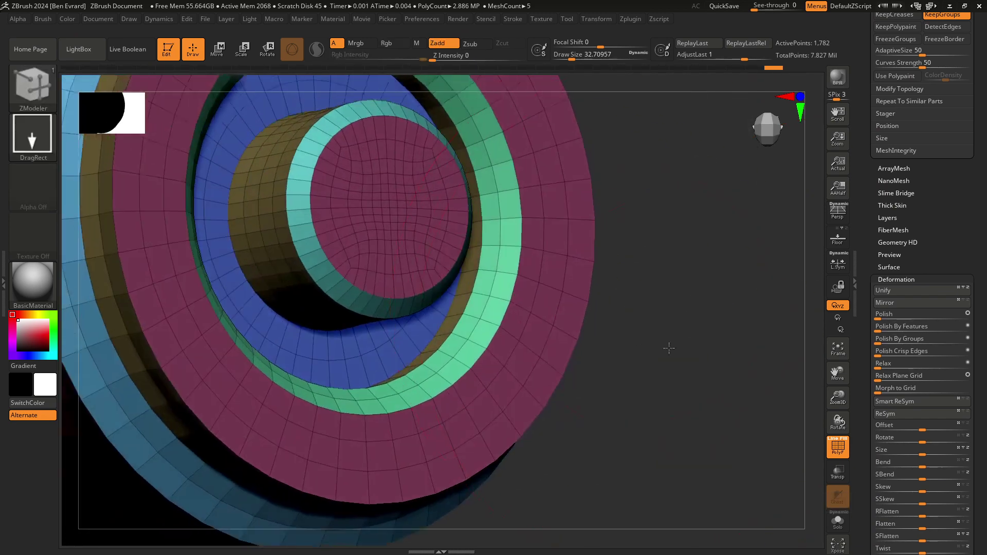
mouse_move(669, 348)
left_mouse_down()
mouse_move(701, 373)
mouse_move(607, 331)
mouse_move(672, 289)
mouse_move(663, 288)
left_mouse_up()
- Scale the disc down, rotate it 90° to face outward, and move it onto the strap end
mouse_move(752, 325)
left_mouse_down()
mouse_move(684, 231)
mouse_move(640, 232)
mouse_move(656, 293)
left_mouse_up()
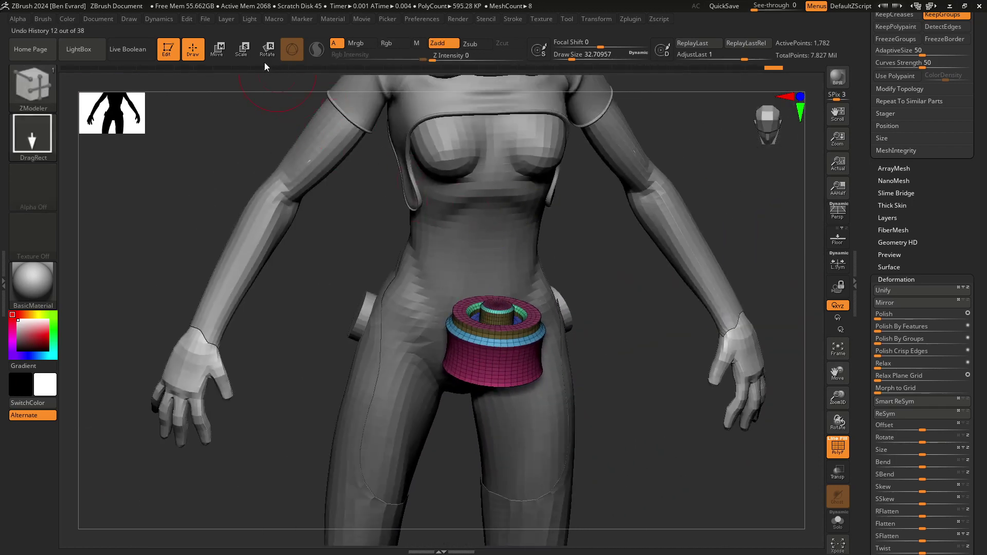
left_click(267, 49)
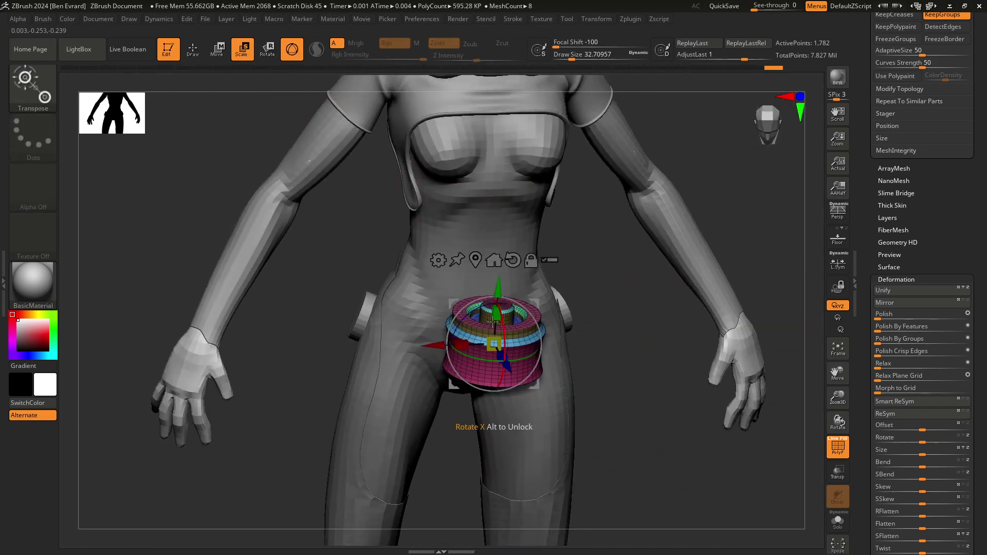
left_click_drag(494, 342, 448, 343)
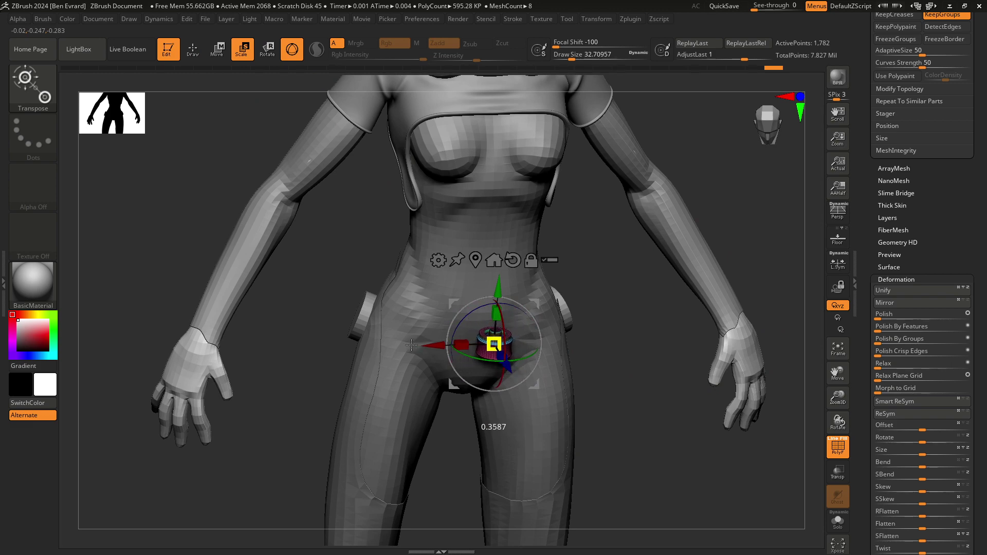
mouse_move(539, 306)
left_mouse_down()
mouse_move(479, 250)
mouse_move(459, 183)
left_mouse_up()
left_click_drag(592, 232, 488, 226)
scroll(430, 193, "up", 5)
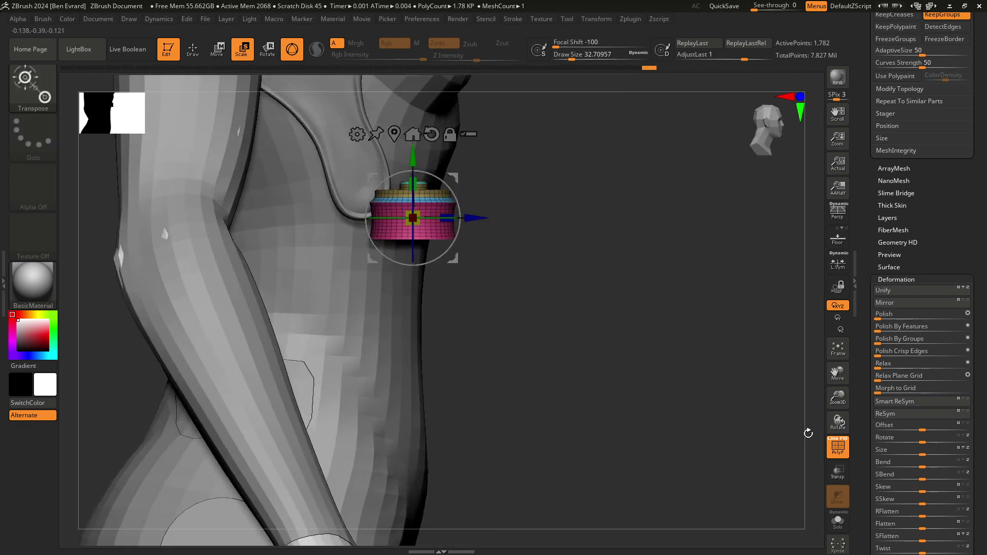
left_click(838, 446)
left_click_drag(430, 190, 402, 212)
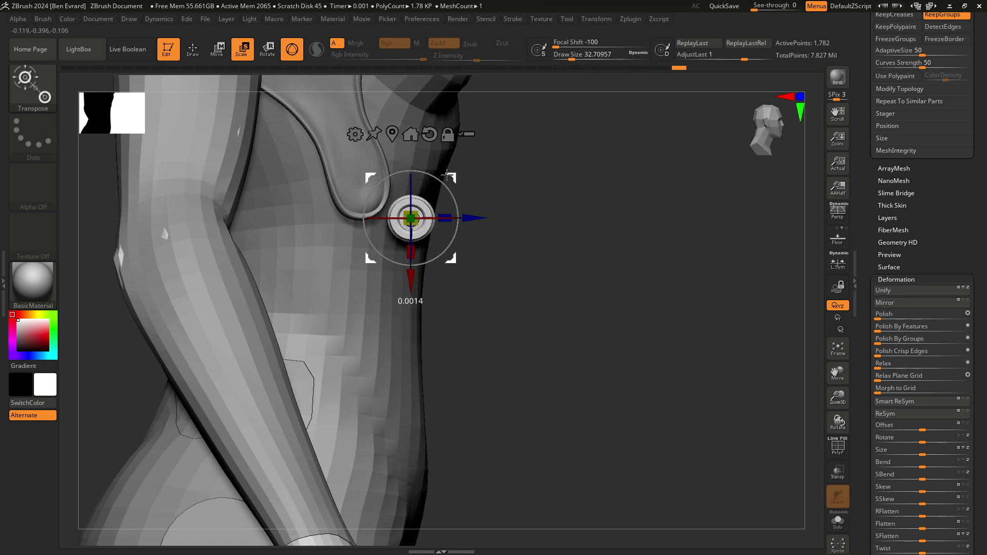
left_click_drag(404, 212, 352, 179)
- Orbit around the torso to check the disc's fit at the chest strap end
left_click_drag(454, 177, 387, 183)
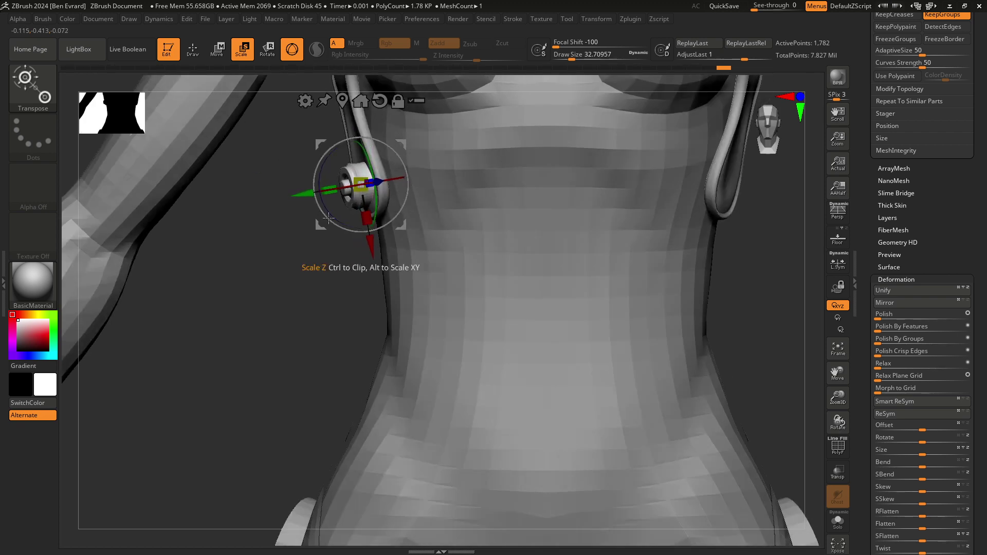
mouse_move(329, 218)
left_mouse_down()
mouse_move(400, 163)
mouse_move(653, 209)
left_mouse_up()
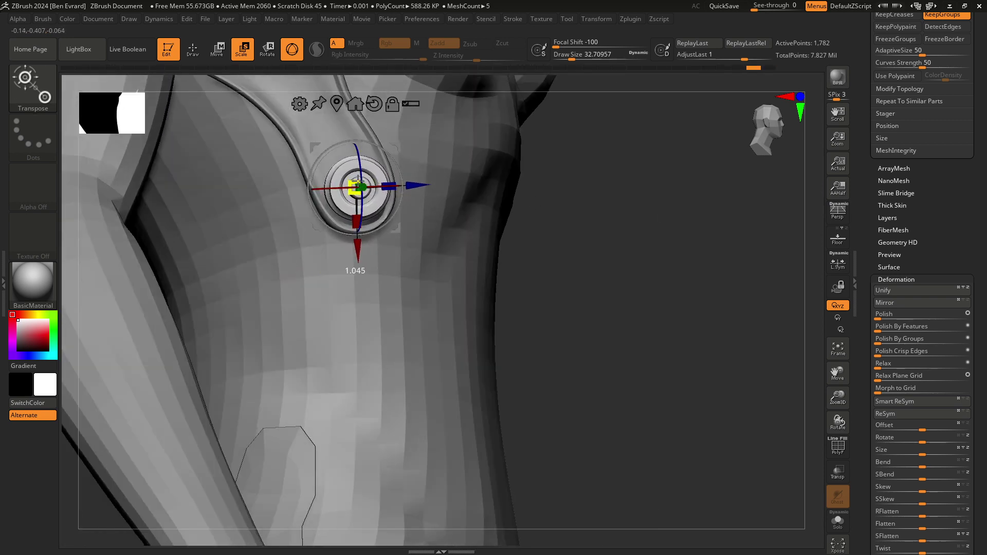
mouse_move(417, 170)
left_mouse_down()
mouse_move(79, 128)
mouse_move(469, 219)
left_mouse_up()
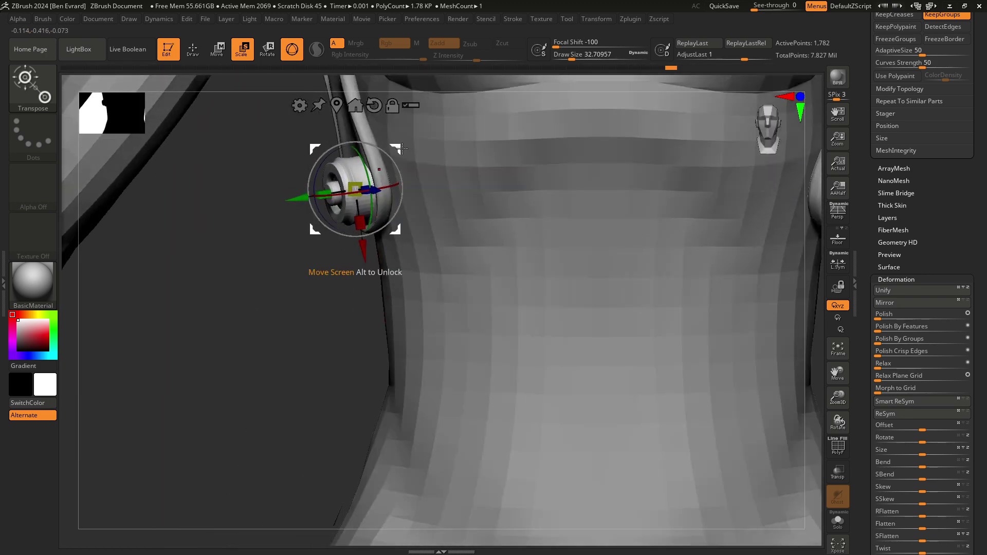
mouse_move(305, 293)
left_mouse_down()
mouse_move(221, 232)
mouse_move(392, 286)
mouse_move(394, 172)
mouse_move(474, 292)
mouse_move(242, 116)
left_mouse_up()
scroll(478, 293, "down", 5)
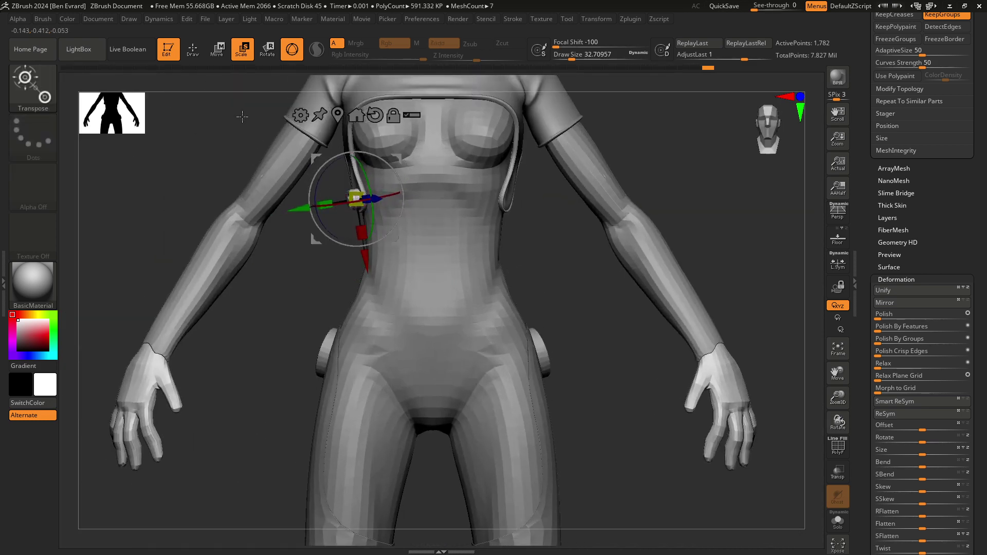
scroll(308, 227, "up", 5)
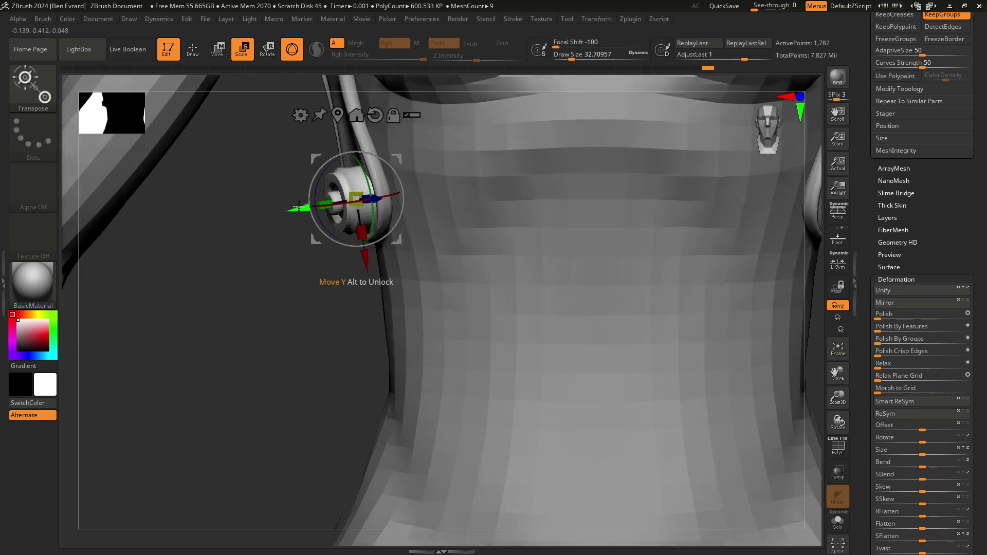
left_click_drag(250, 264, 405, 205)
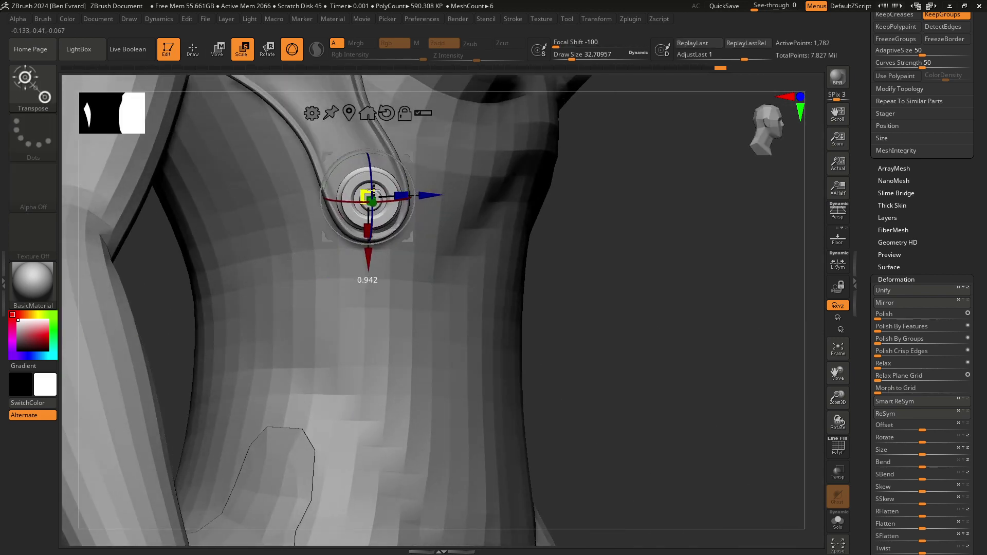
left_click_drag(584, 253, 600, 245)
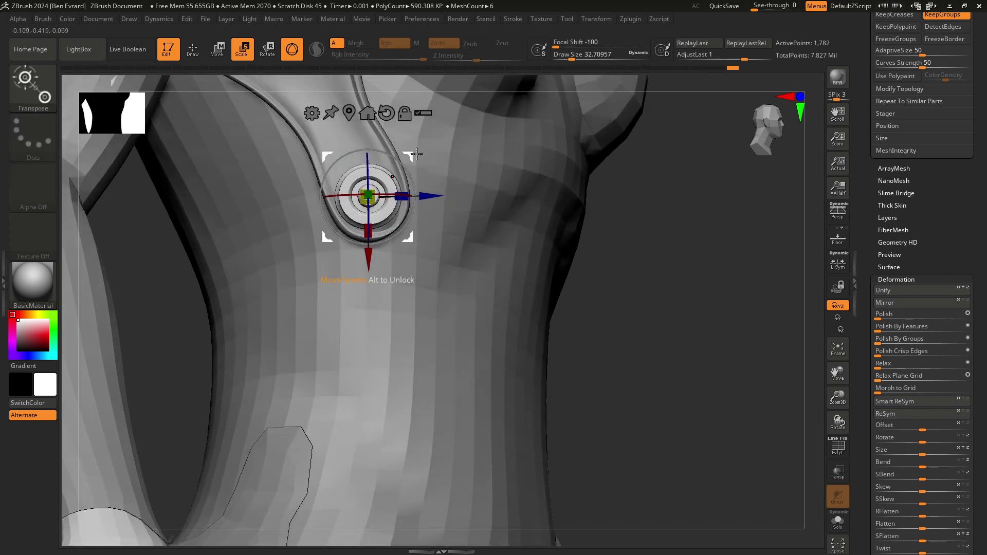
- Select the suit subtool and choose the Move brush at Draw Size about 20
left_click(194, 57)
left_click(140, 153, "alt")
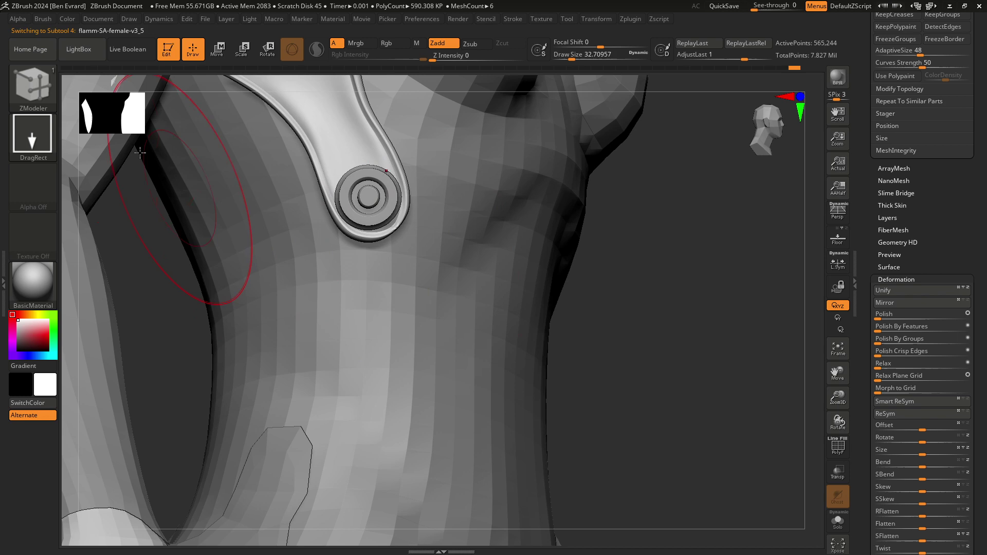
left_click(43, 93)
key("m")
left_click(196, 340)
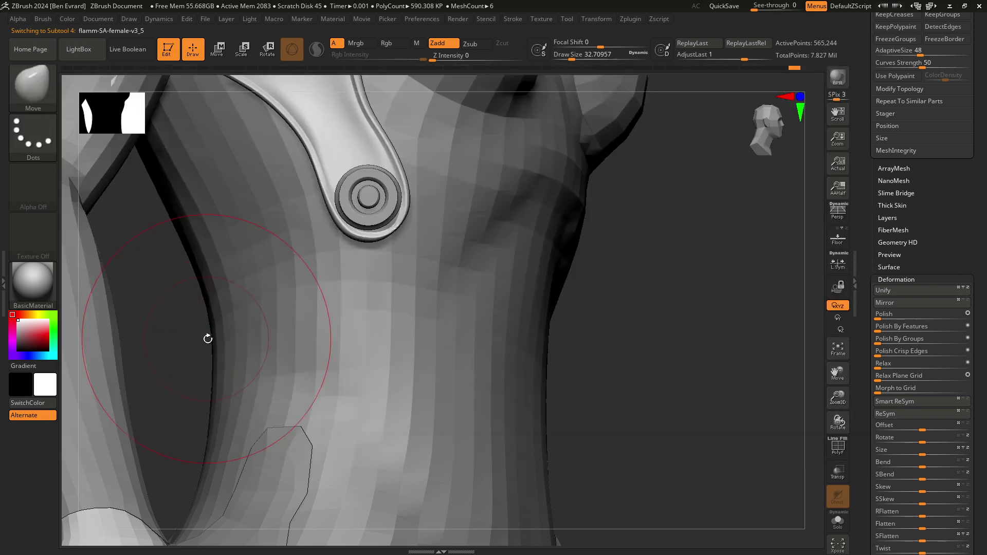
key("space")
left_click_drag(399, 208, 404, 196)
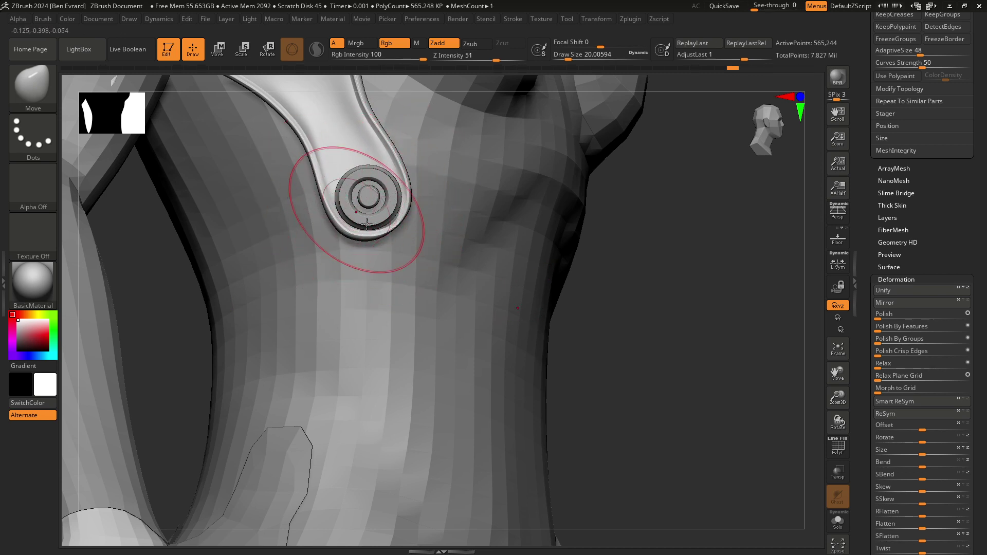
- Push the suit around the disc, then lower Draw Size to about 12.9
right_click_drag(396, 229, 393, 185, "ctrl")
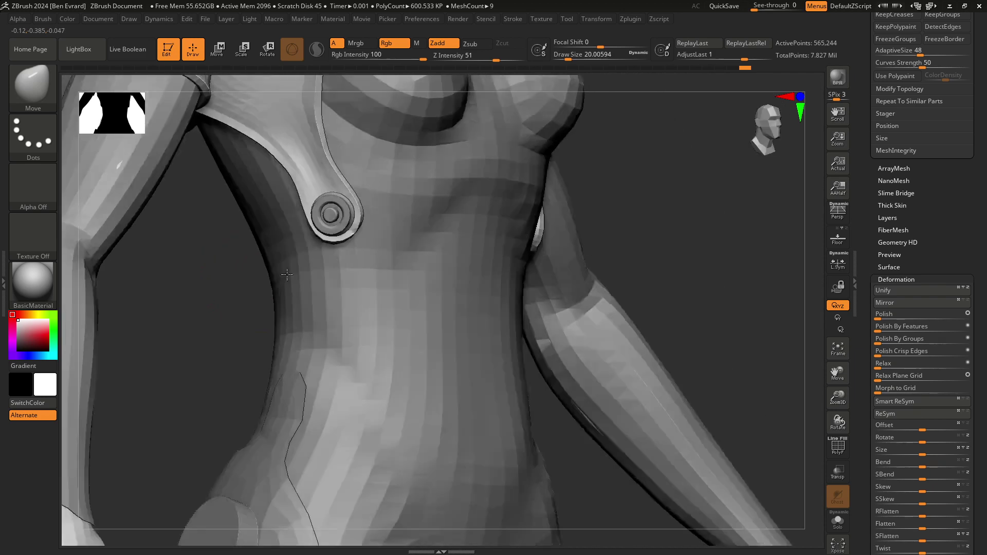
right_click_drag(287, 275, 366, 225)
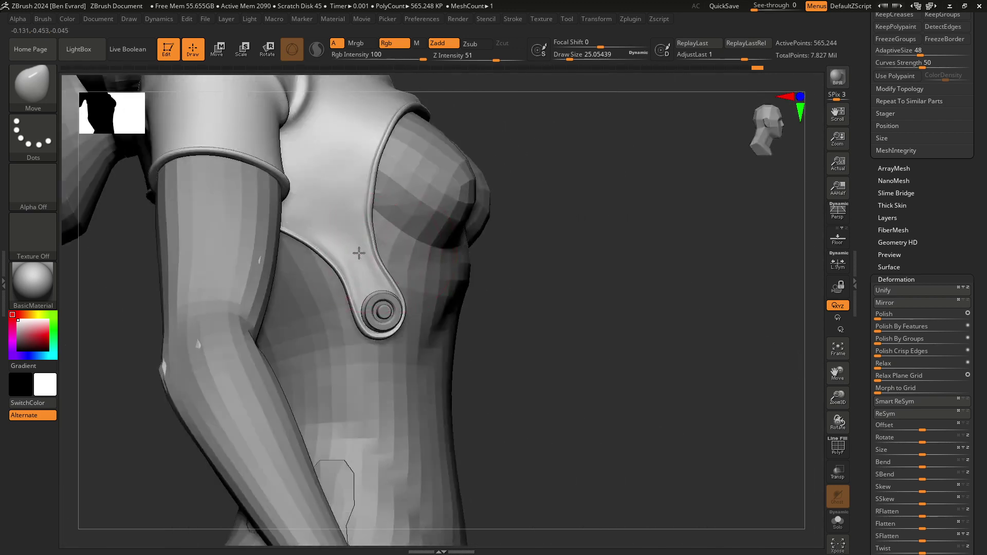
left_click_drag(482, 253, 376, 221)
key("space")
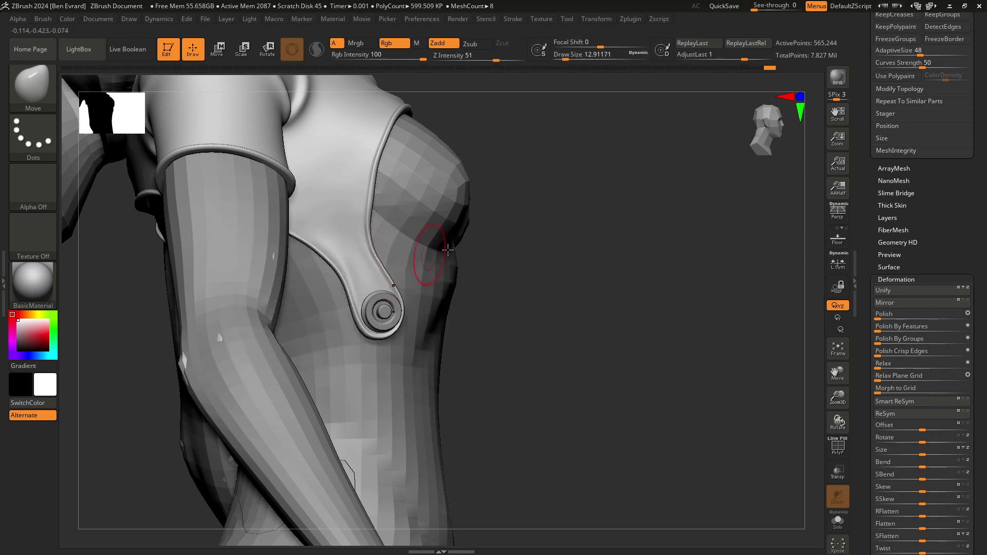
left_click_drag(448, 250, 356, 298, "shift")
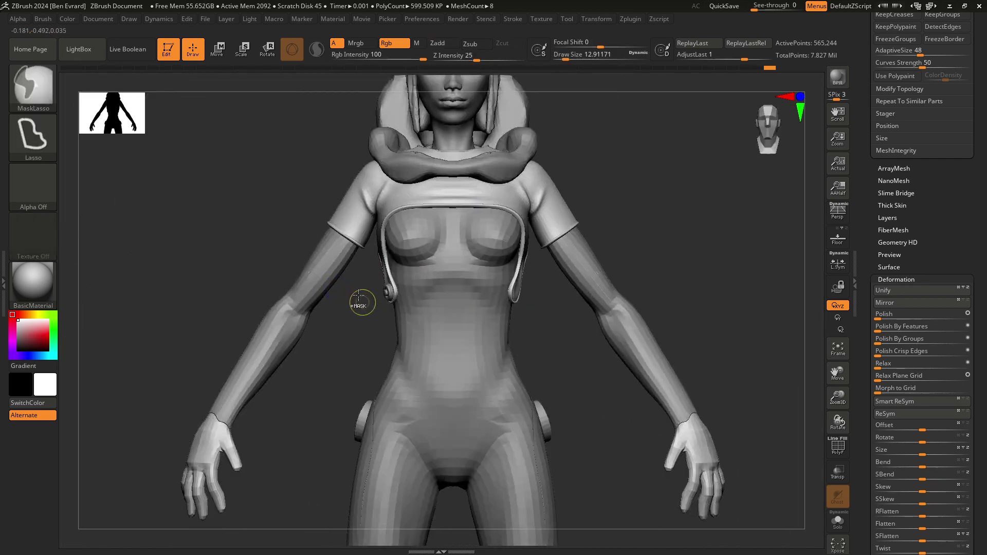
- Mirror the cylinder disc on X with SubTool Master, merged into one SubTool
left_click(386, 295, "alt")
right_click_drag(385, 294, 397, 408, "ctrl")
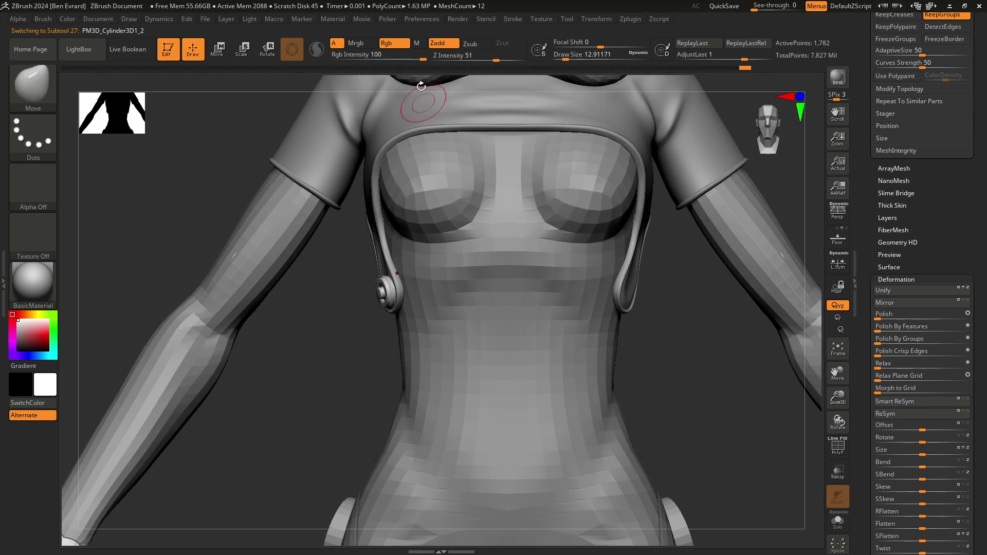
left_click(632, 20)
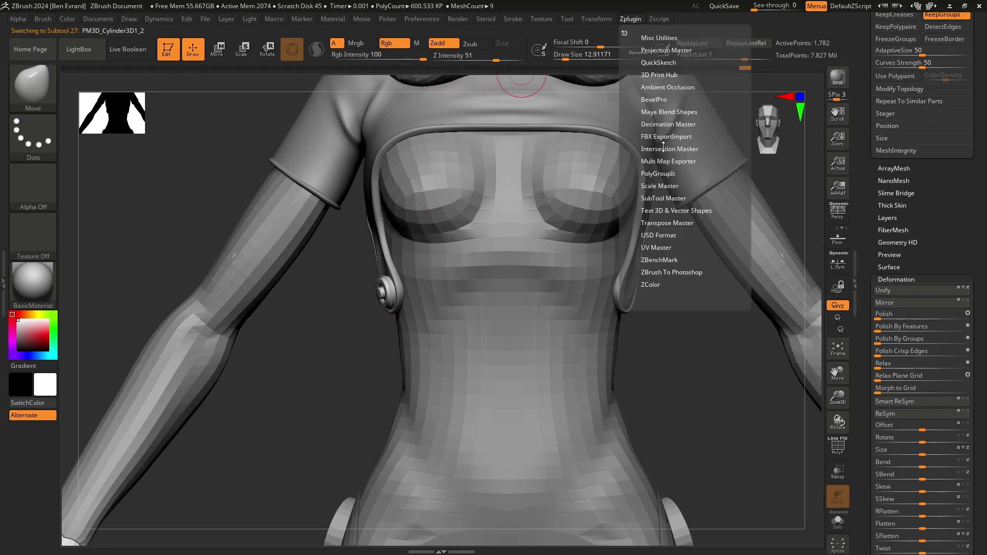
left_click(667, 196)
left_click(703, 244)
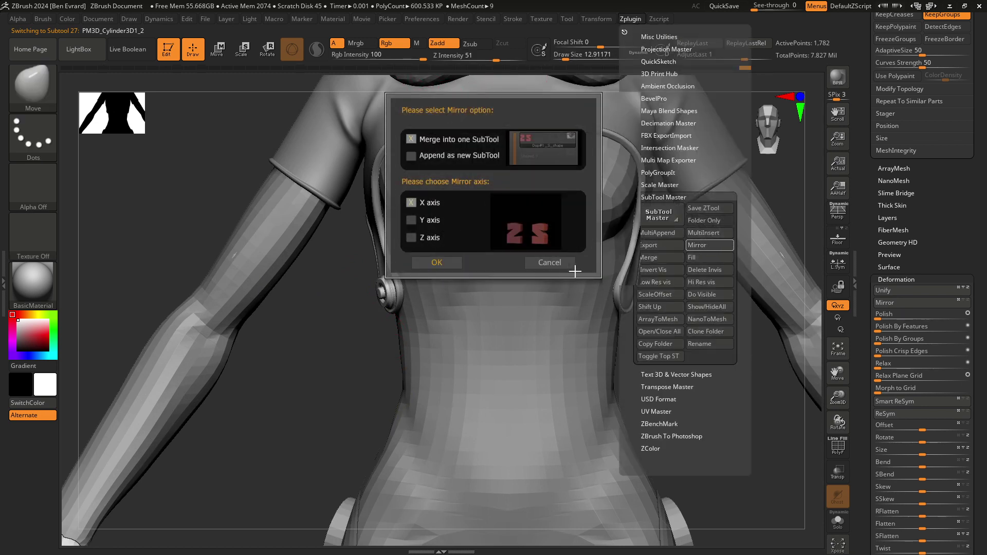
left_click(453, 263)
- Orbit and zoom to inspect both strap-end discs with the polygroup wireframe shown
mouse_move(659, 352)
left_mouse_down()
mouse_move(693, 353)
mouse_move(568, 360)
left_mouse_up()
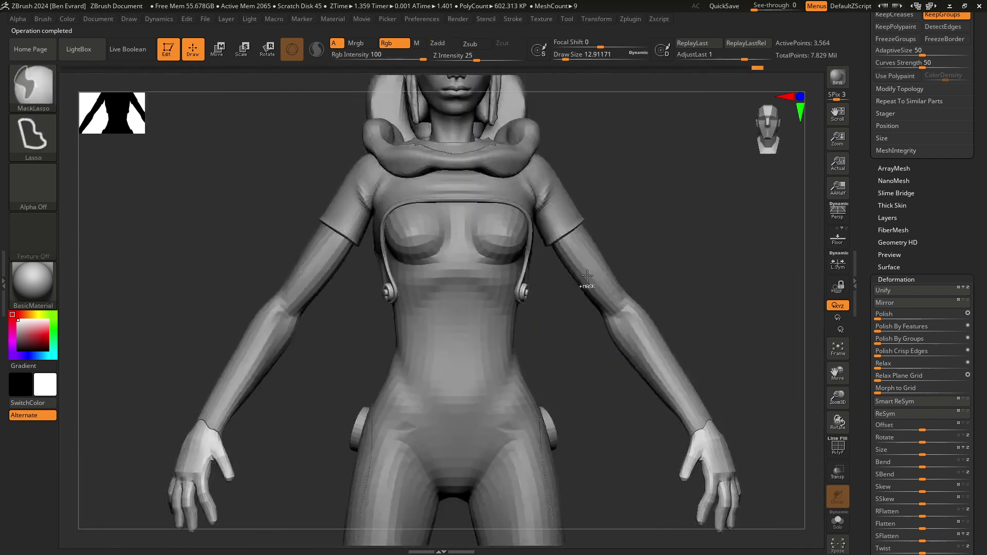
mouse_move(481, 289)
left_mouse_down()
mouse_move(474, 353)
mouse_move(539, 350)
mouse_move(551, 334)
mouse_move(489, 306)
mouse_move(501, 221)
mouse_move(499, 309)
mouse_move(565, 314)
mouse_move(503, 313)
left_mouse_up()
right_click_drag(503, 313, 469, 392, "ctrl")
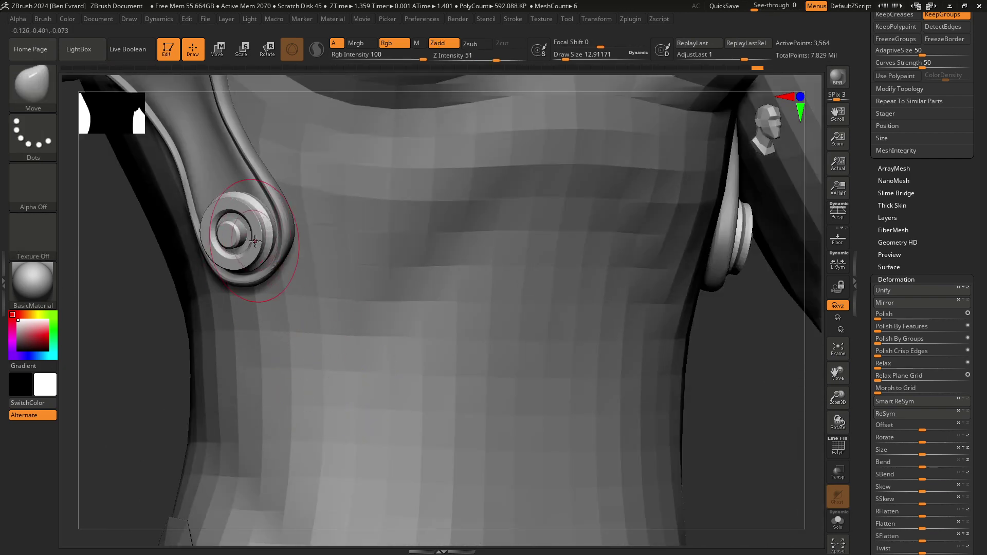
mouse_move(255, 241)
right_mouse_down()
mouse_move(429, 275)
mouse_move(376, 327)
right_mouse_up()
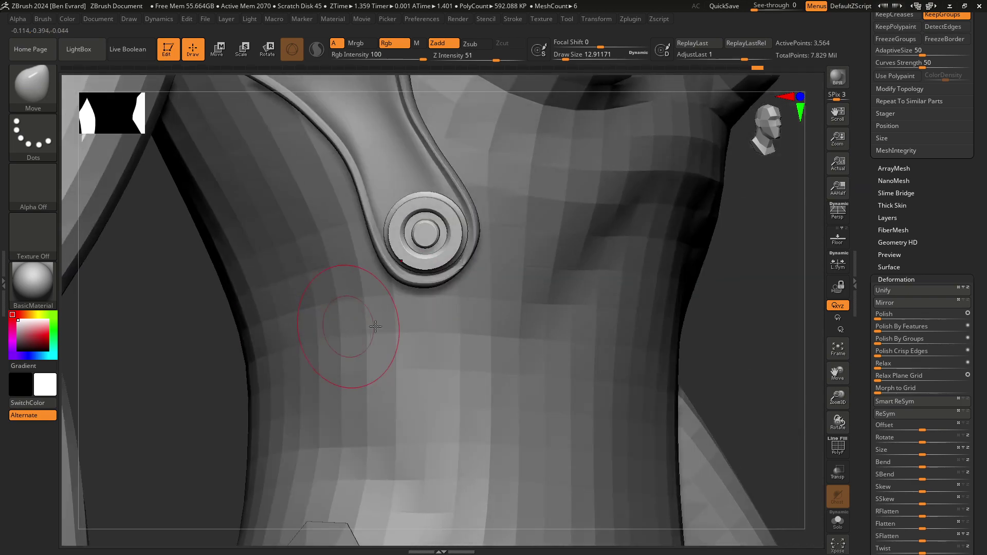
left_click(823, 442)
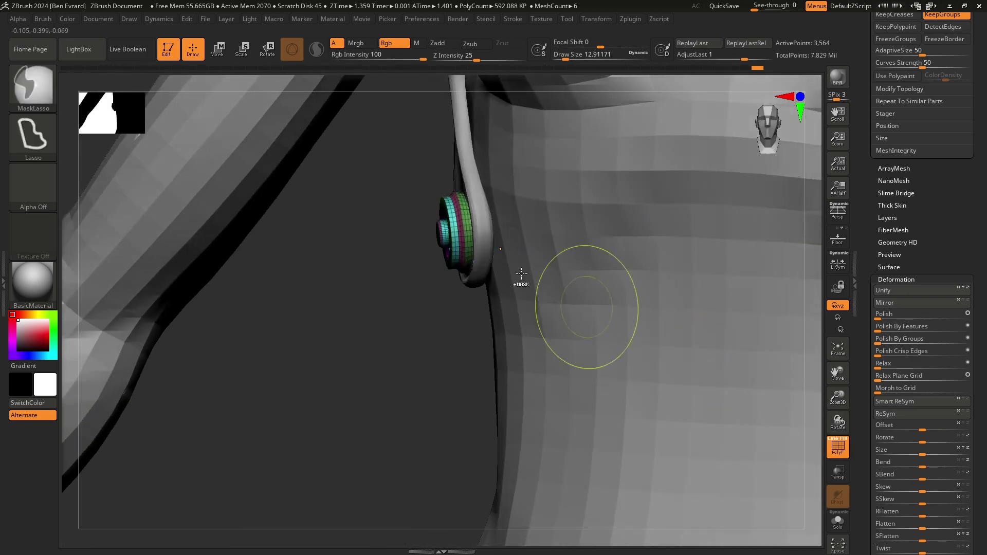
mouse_move(584, 304)
right_mouse_down()
mouse_move(418, 401)
mouse_move(588, 335)
mouse_move(507, 353)
mouse_move(460, 268)
mouse_move(689, 342)
right_mouse_up()
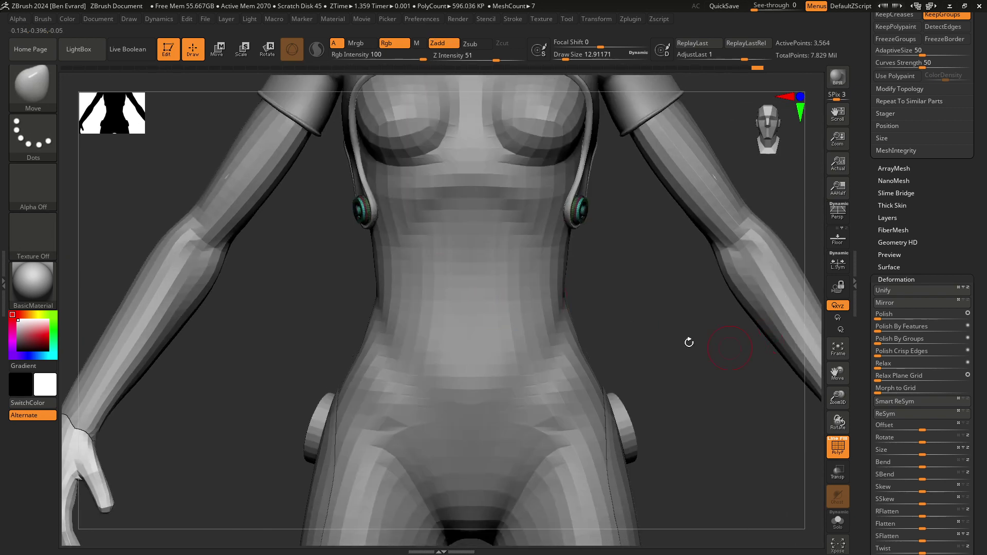
- Cycle through the body and disc subtools, ending with the shirt subtool active
left_click(512, 318, "alt")
right_click_drag(512, 318, 560, 326)
left_click(514, 196, "alt")
mouse_move(515, 195)
right_mouse_down()
mouse_move(564, 339)
mouse_move(514, 355)
right_mouse_up()
left_click(534, 320, "alt")
right_click_drag(533, 320, 535, 225)
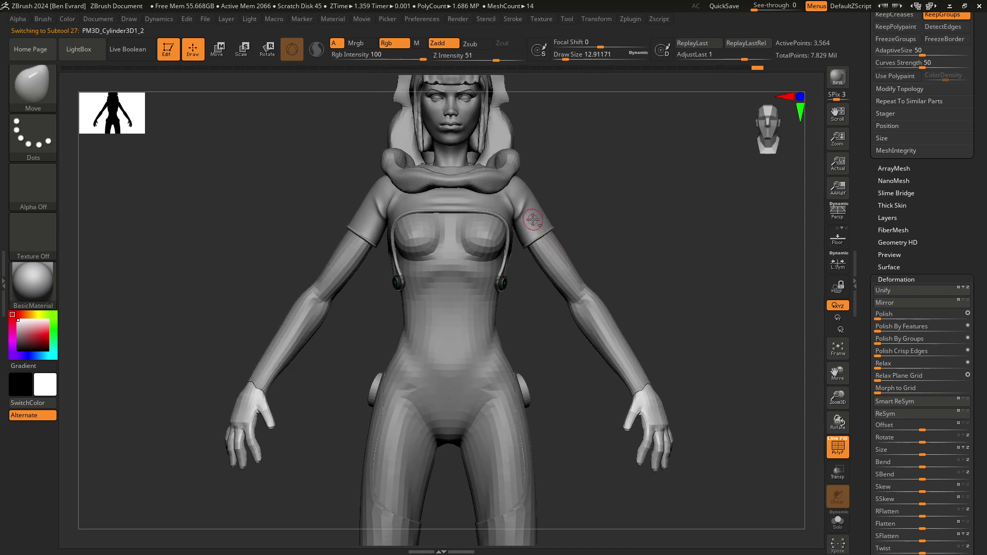
left_click(533, 219, "alt")
right_click_drag(533, 219, 548, 255)
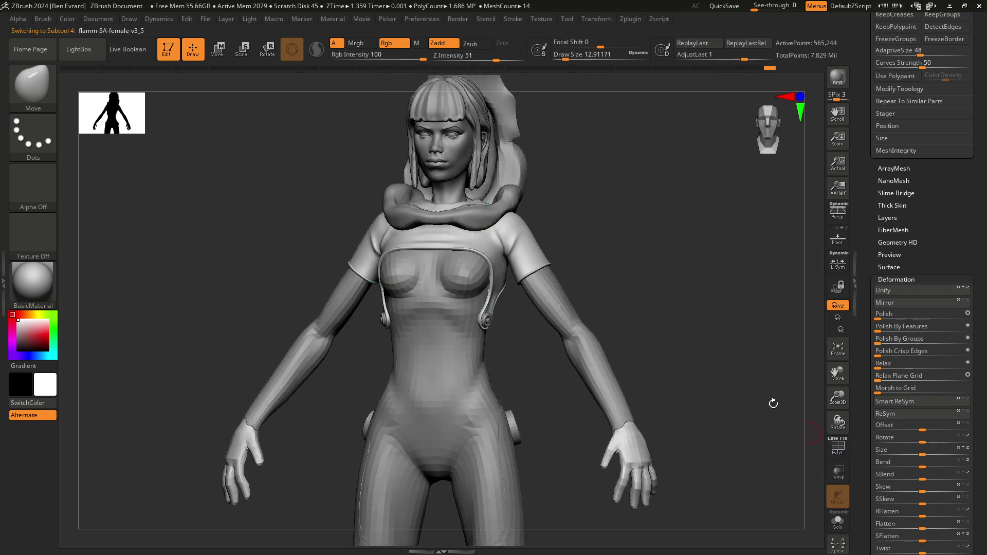
- Turn to the back and Shift-smooth the shirt near the shoulder
right_click_drag(773, 404, 532, 234)
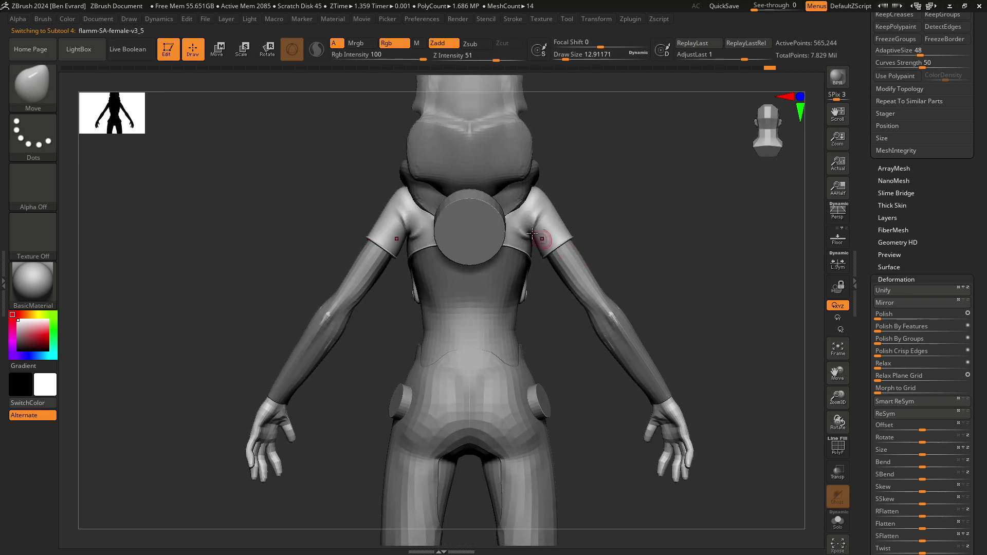
right_click(533, 234)
key("shift")
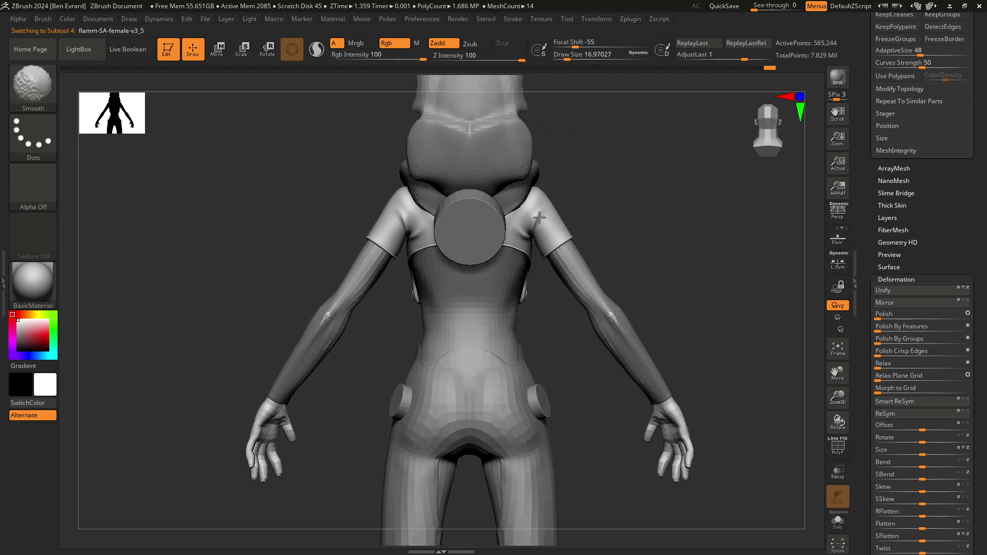
left_click_drag(540, 217, 520, 231, "shift")
right_click_drag(569, 236, 473, 247, "alt")
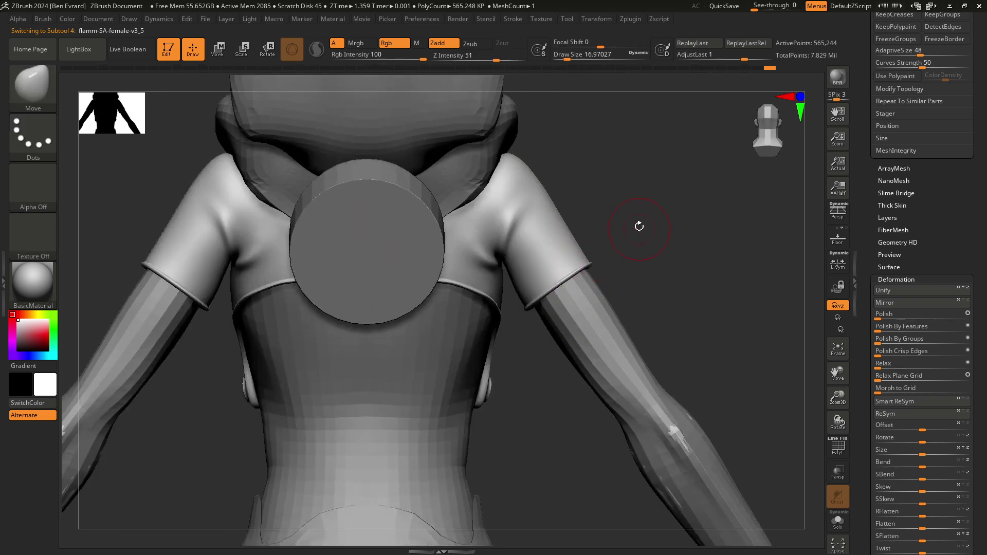
- Orbit and zoom out to review the whole figure from the front
mouse_move(487, 208)
right_mouse_down()
mouse_move(624, 202)
mouse_move(524, 218)
mouse_move(474, 287)
mouse_move(475, 345)
mouse_move(437, 265)
right_mouse_up()
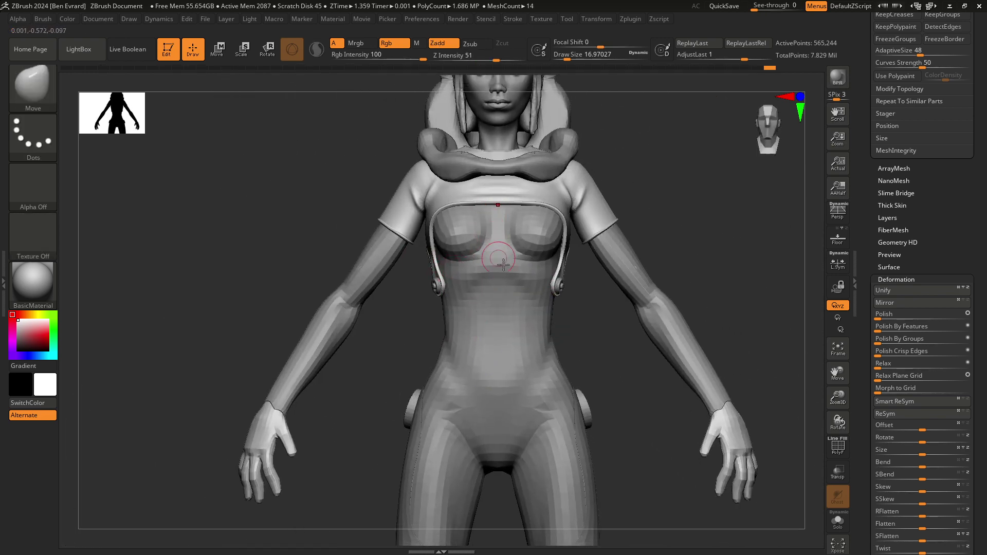
right_click_drag(503, 264, 501, 213)
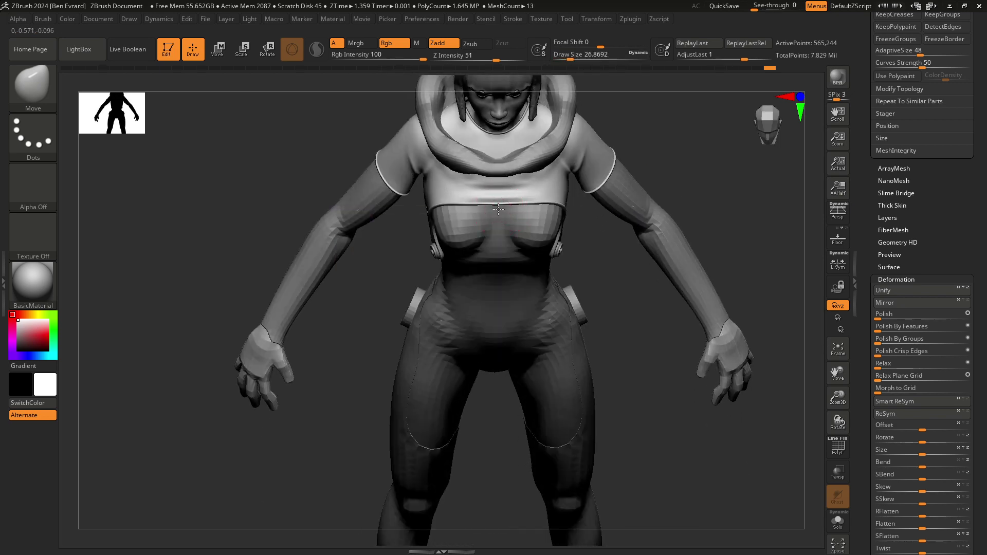
mouse_move(599, 274)
right_mouse_down()
mouse_move(637, 285)
mouse_move(577, 331)
mouse_move(529, 280)
mouse_move(570, 320)
mouse_move(582, 317)
mouse_move(515, 336)
right_mouse_up()
mouse_move(542, 394)
right_mouse_down()
mouse_move(509, 379)
mouse_move(619, 377)
mouse_move(503, 333)
right_mouse_up()
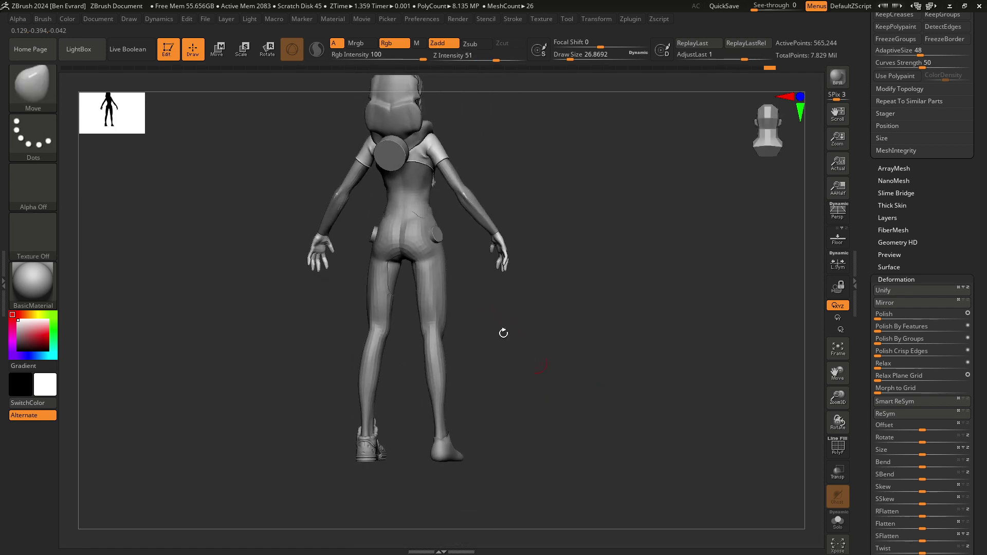
left_click(439, 290, "alt")
mouse_move(566, 324)
right_mouse_down()
mouse_move(659, 323)
mouse_move(588, 327)
mouse_move(593, 304)
right_mouse_up()
left_click_drag(538, 366, 640, 324, "alt")
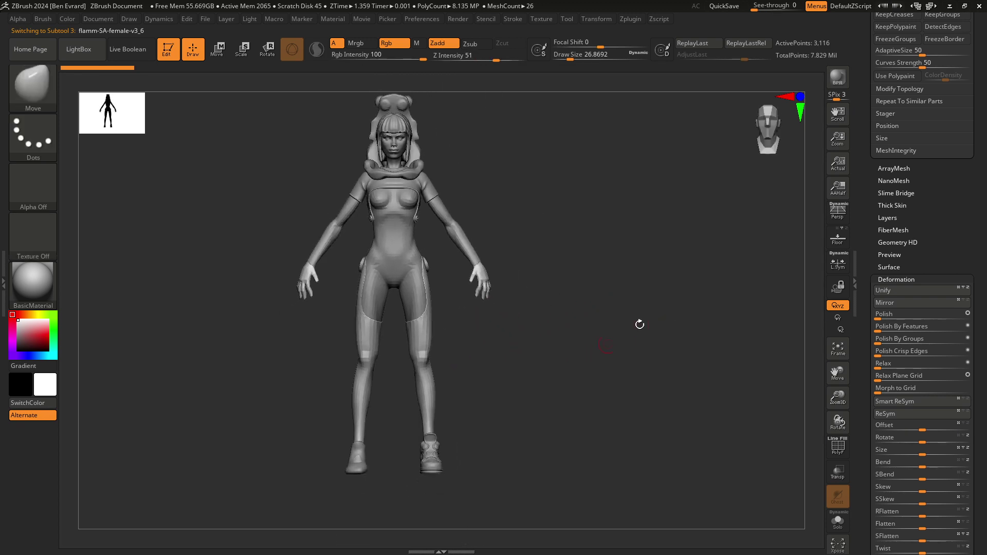